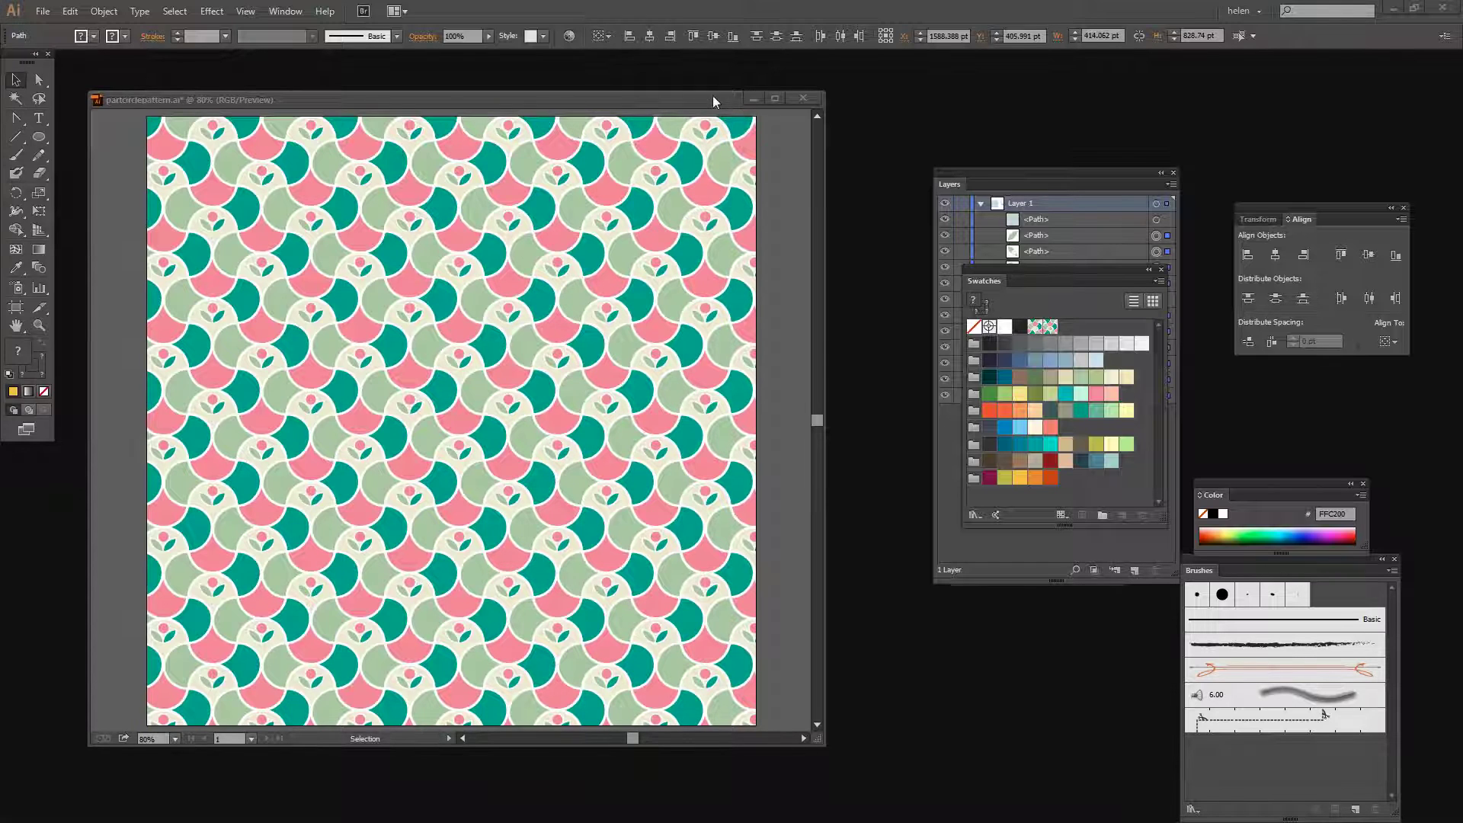
Set the pattern document aside and create a new 1000 × 1000 pt RGB document, Untitled-5
left_click_drag(715, 101, 694, 110)
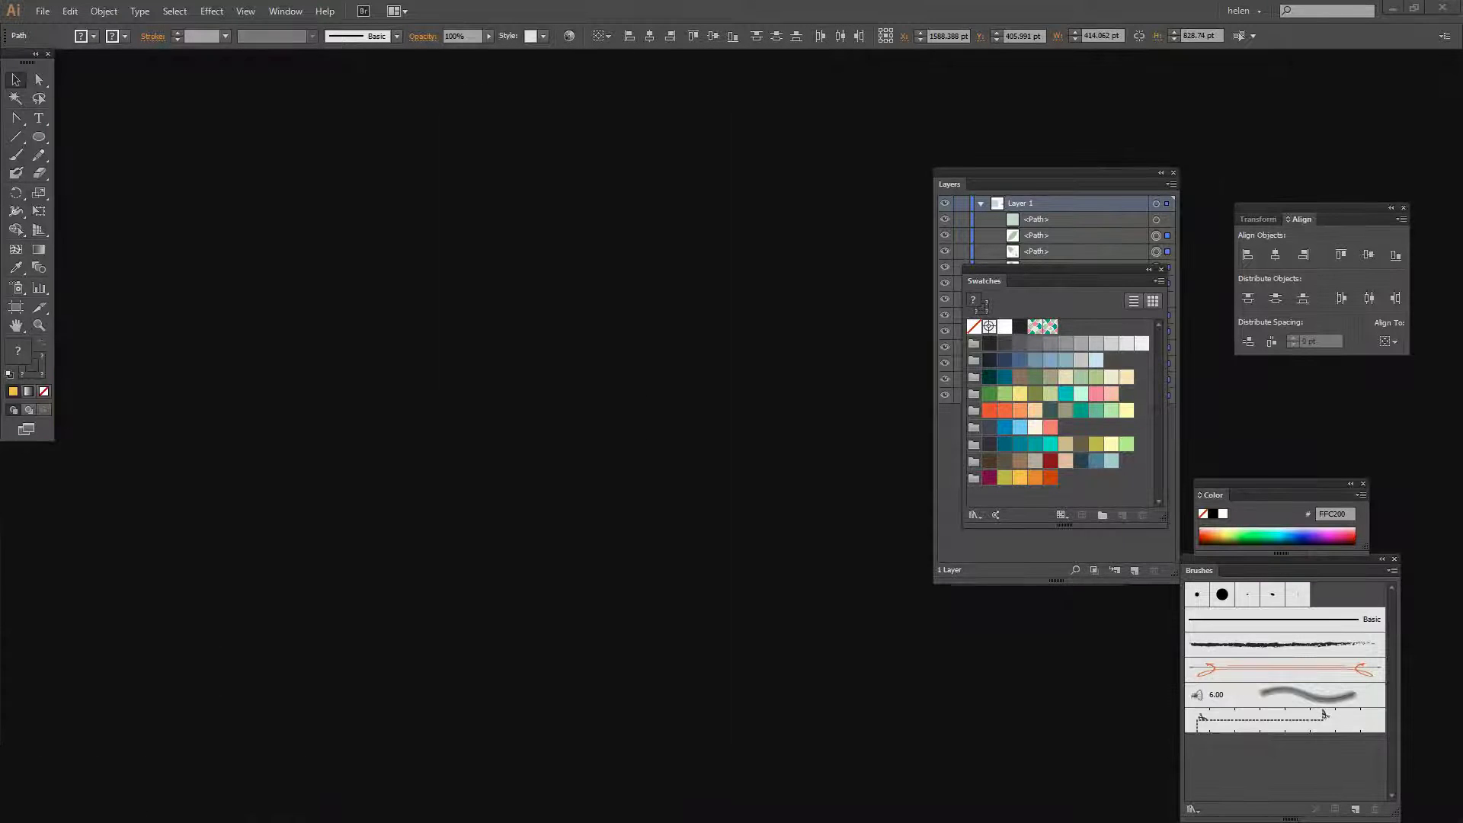
left_click(42, 11)
key("ctrl+n")
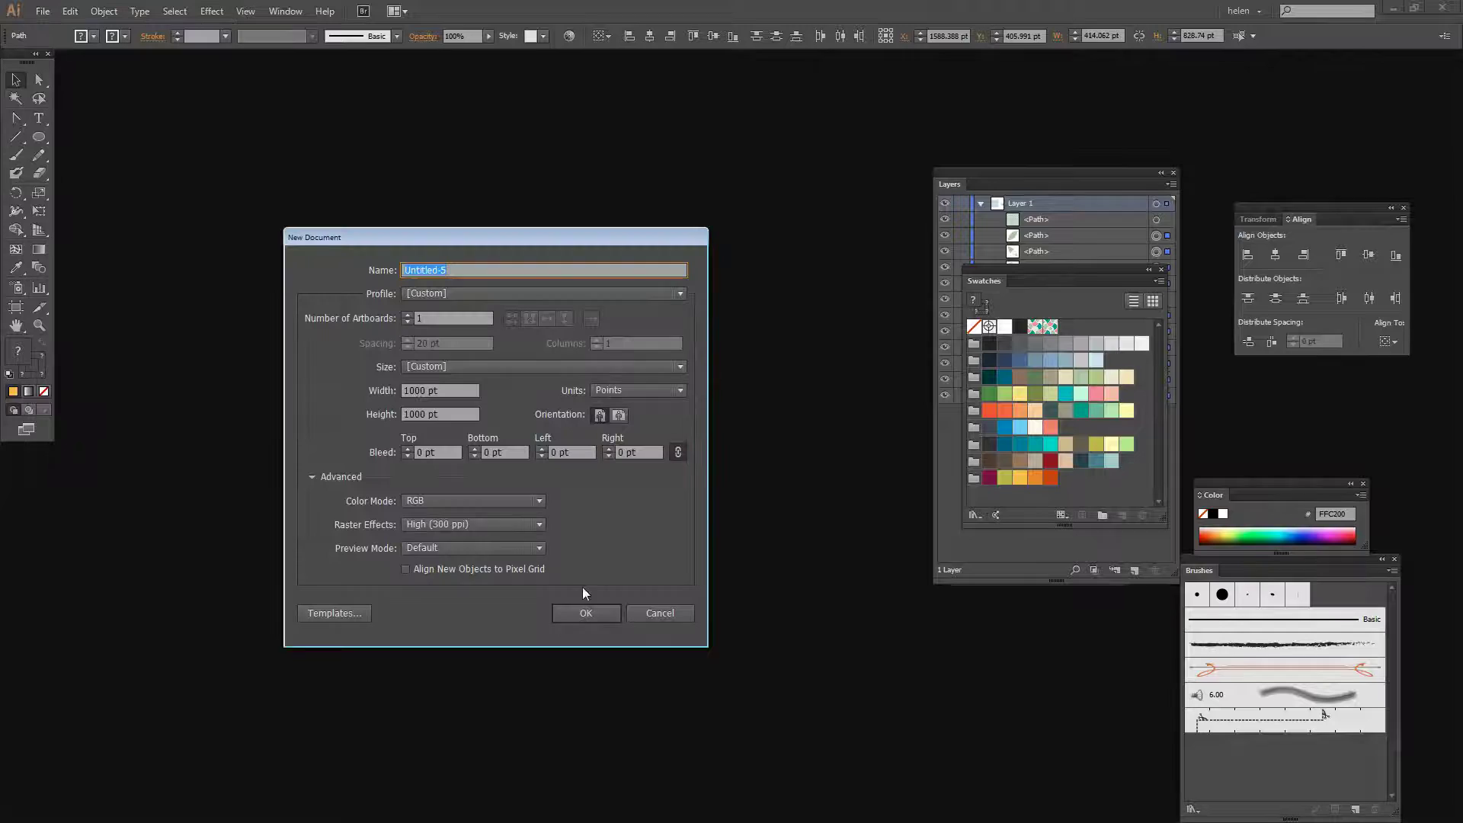
left_click(594, 617)
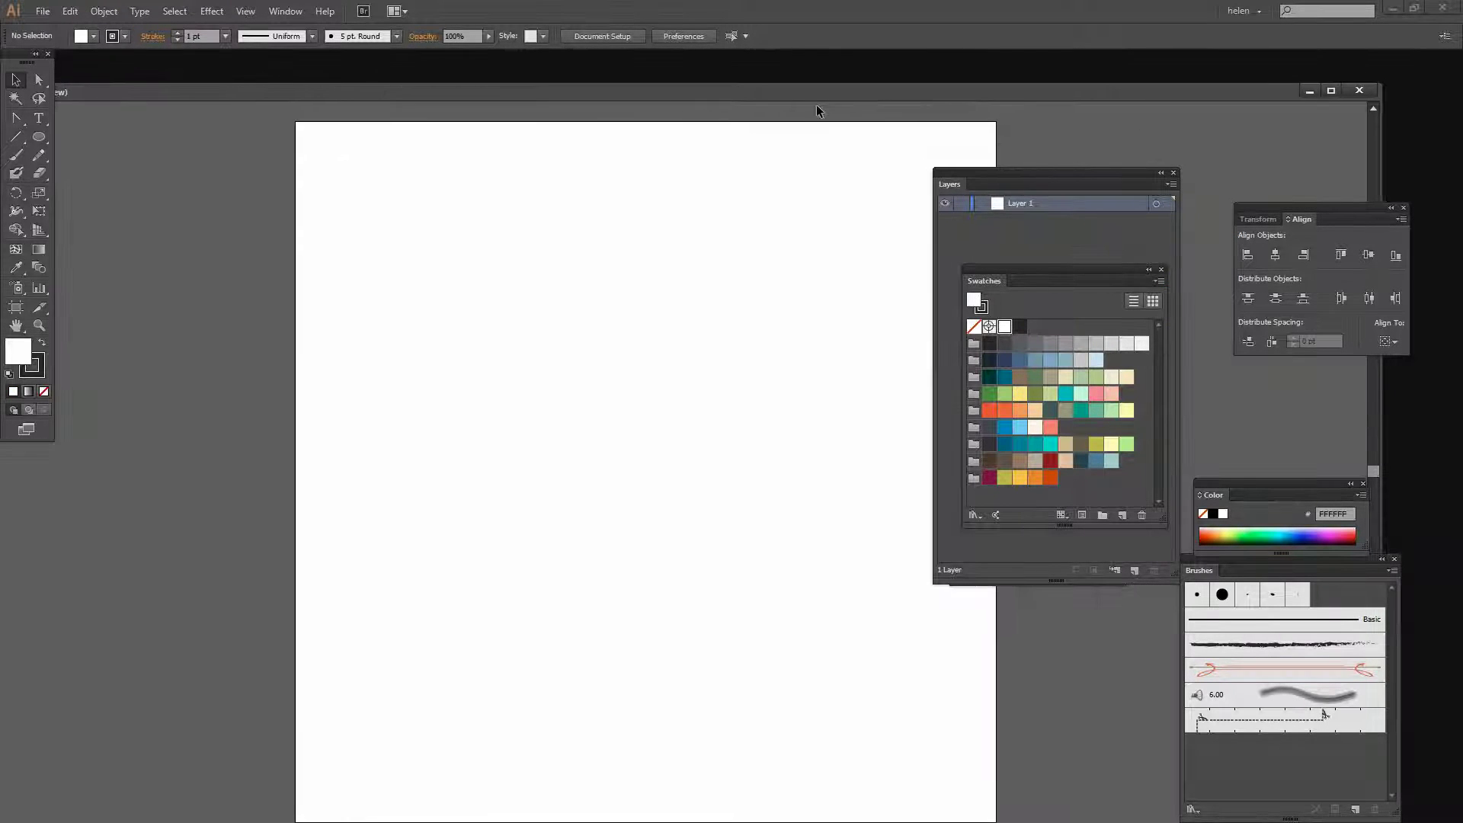
left_click_drag(1380, 139, 466, 139)
left_click_drag(320, 95, 446, 98)
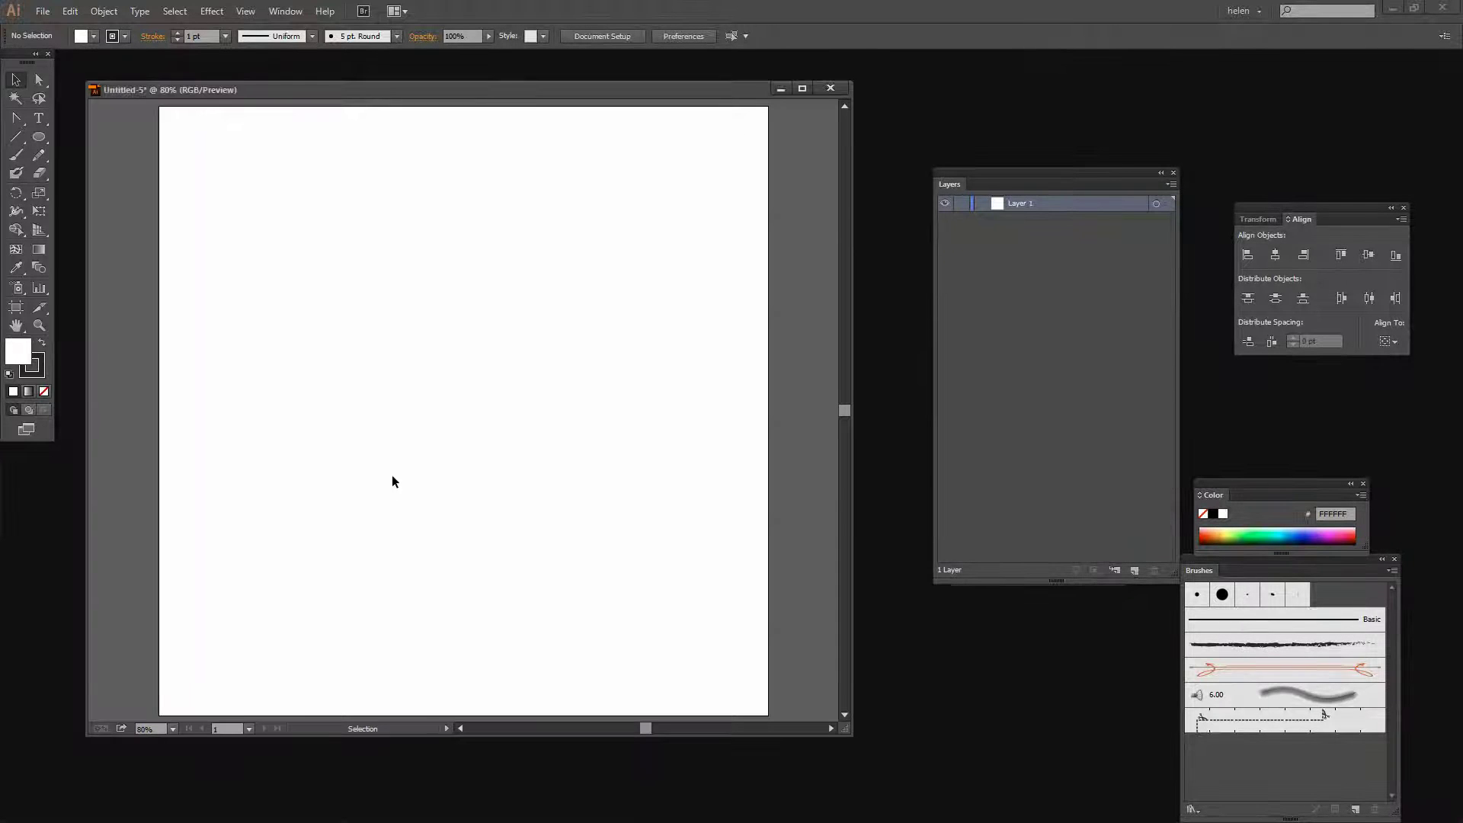
Draw a 200 × 200 pt circle on the artboard with the Ellipse tool
left_click(39, 137)
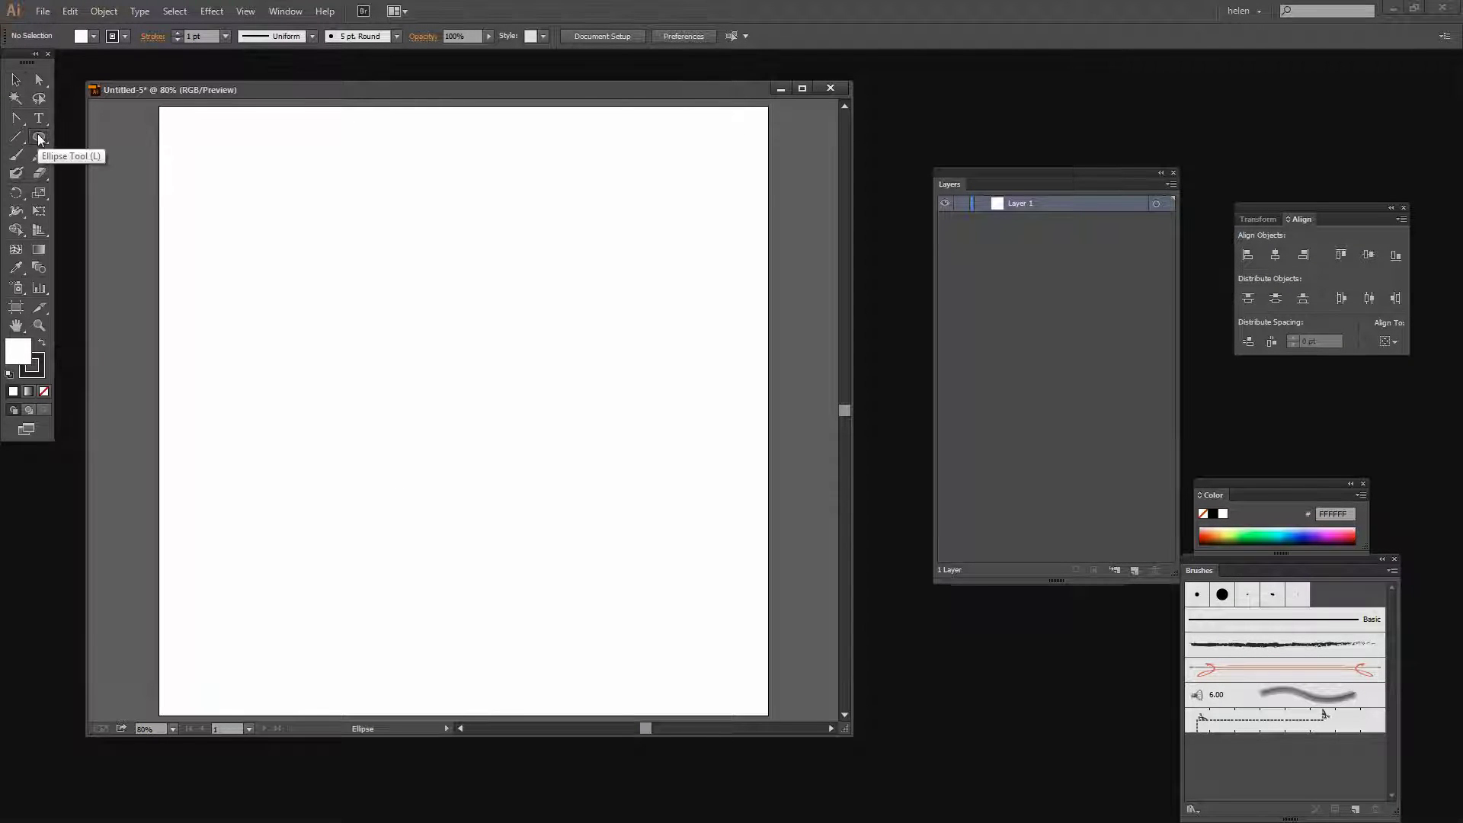
left_click(441, 387)
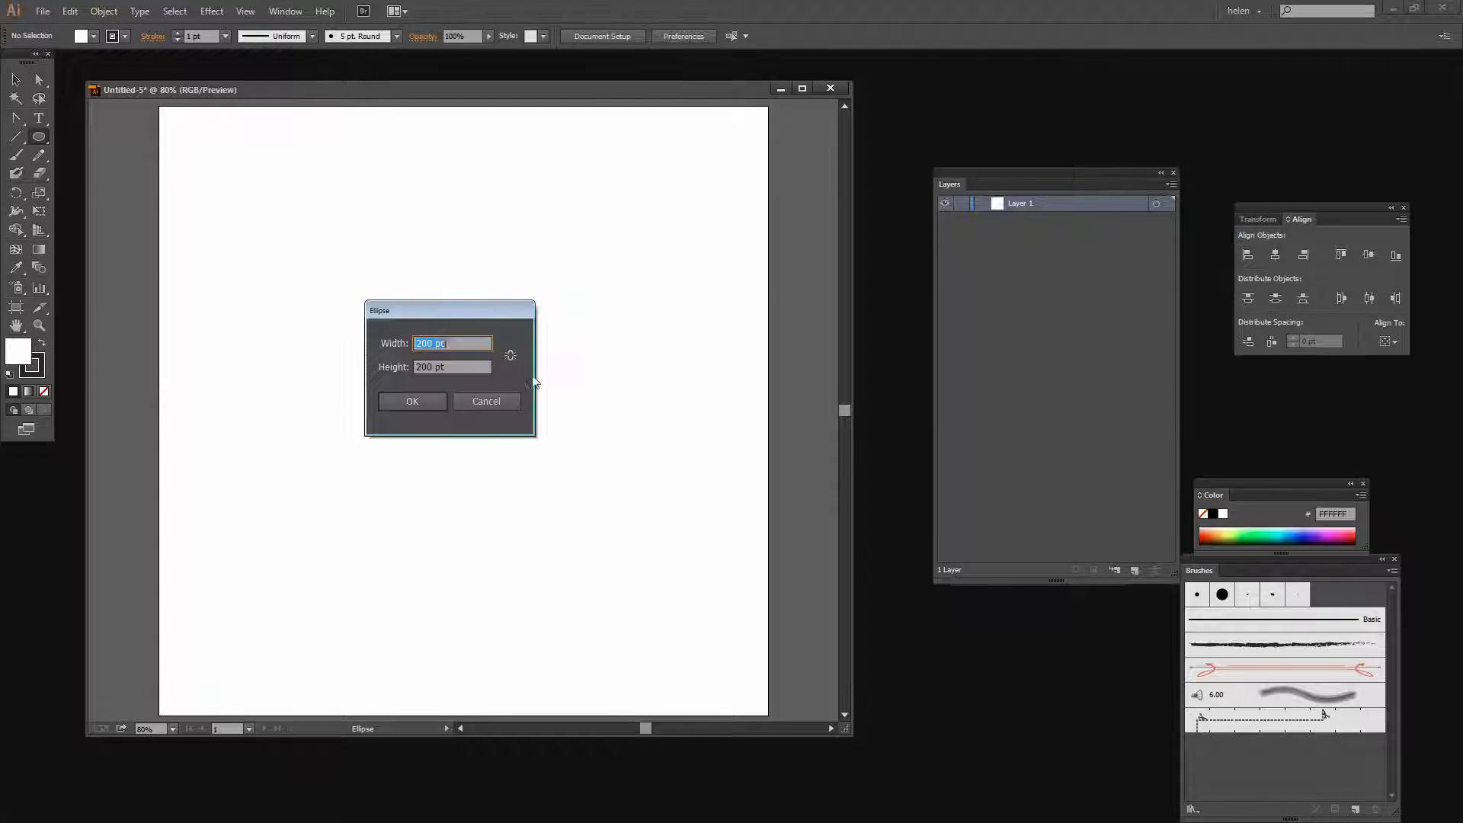
left_click(423, 404)
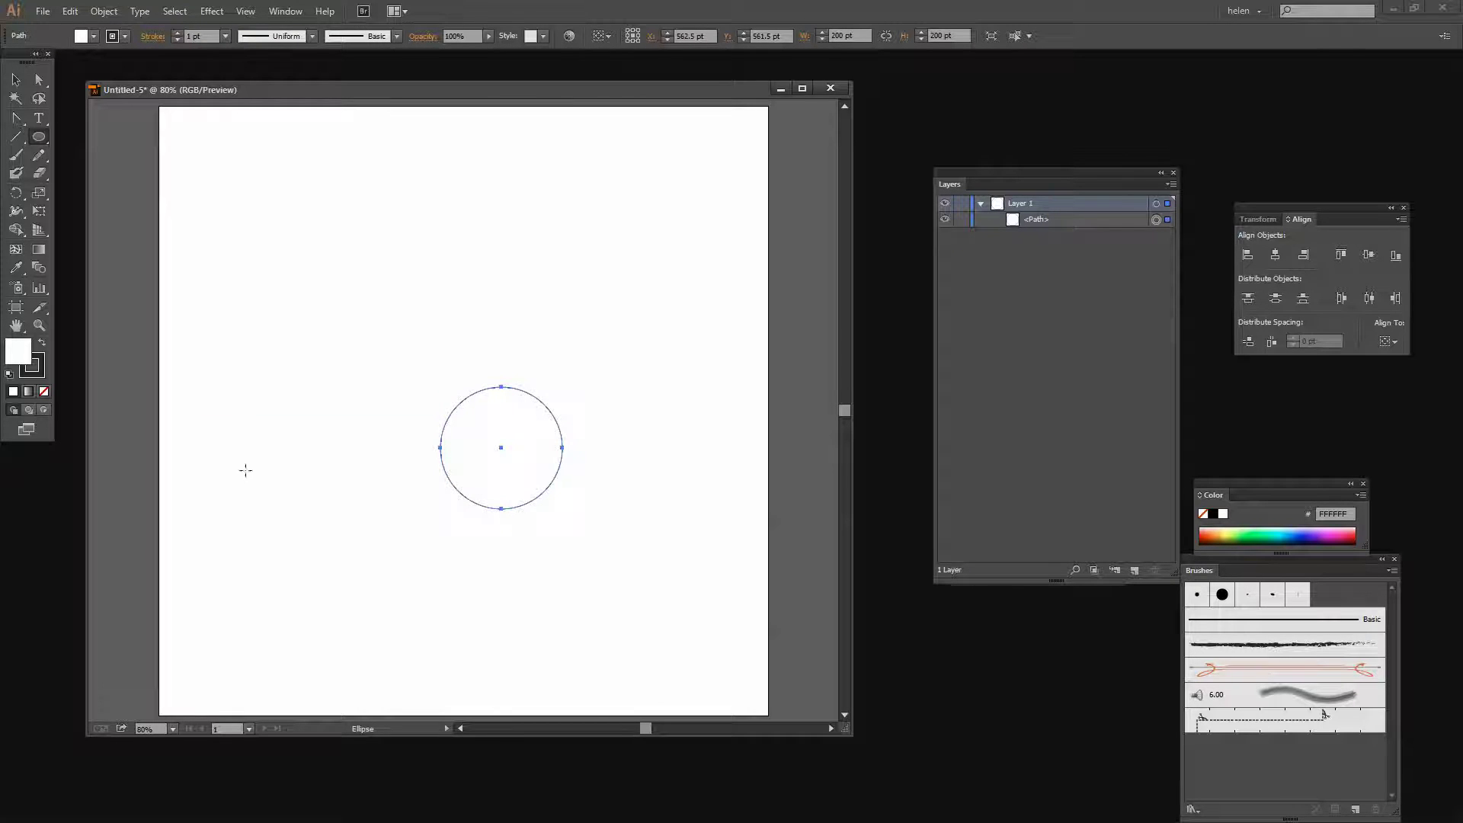
Give the circle a thicker, white outline
left_click(176, 33)
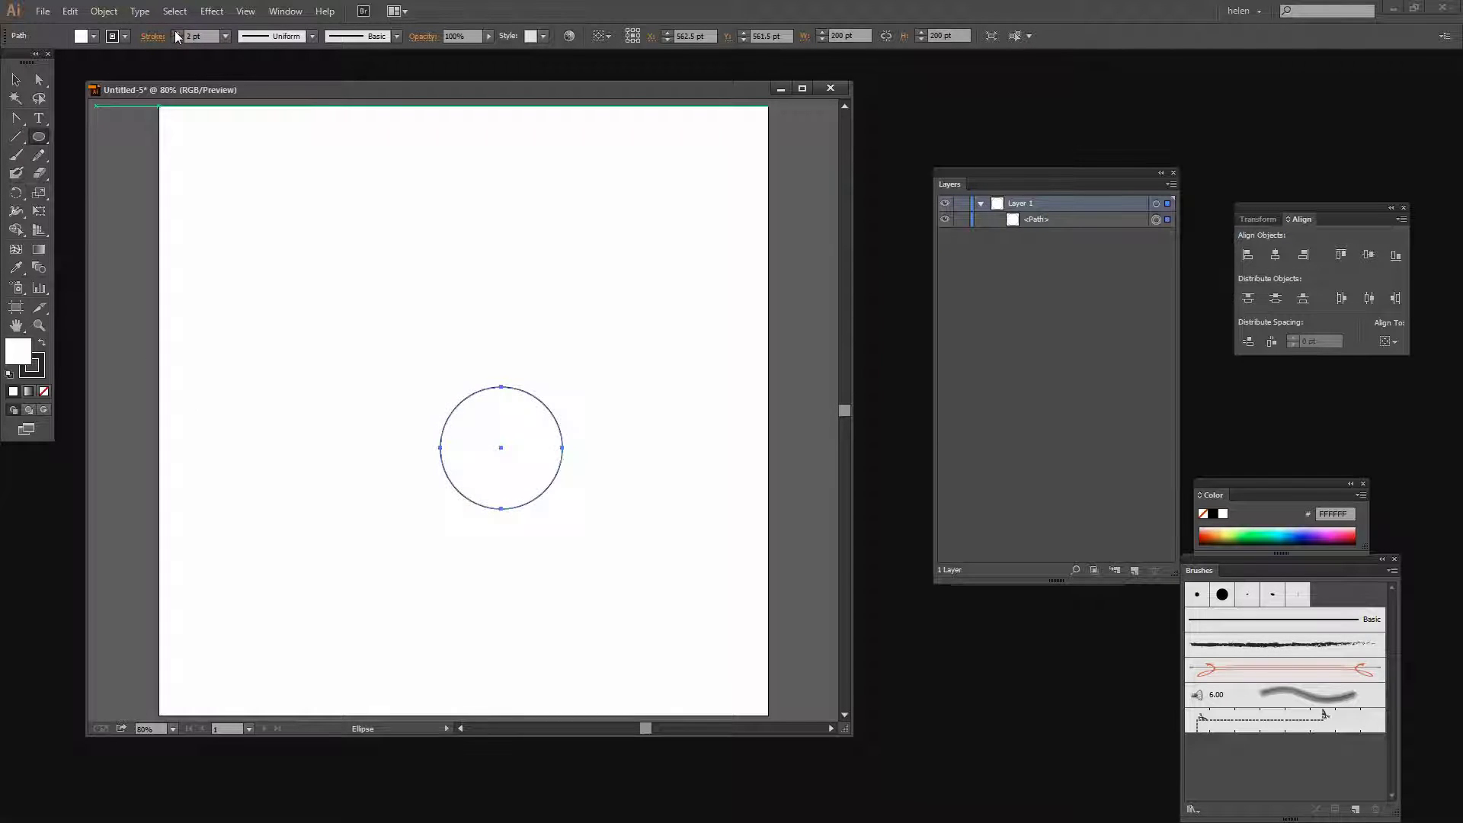
left_click(176, 32)
left_click(176, 32)
left_click(175, 32)
left_click(175, 32)
left_click(175, 32)
left_click(175, 32)
left_click(175, 32)
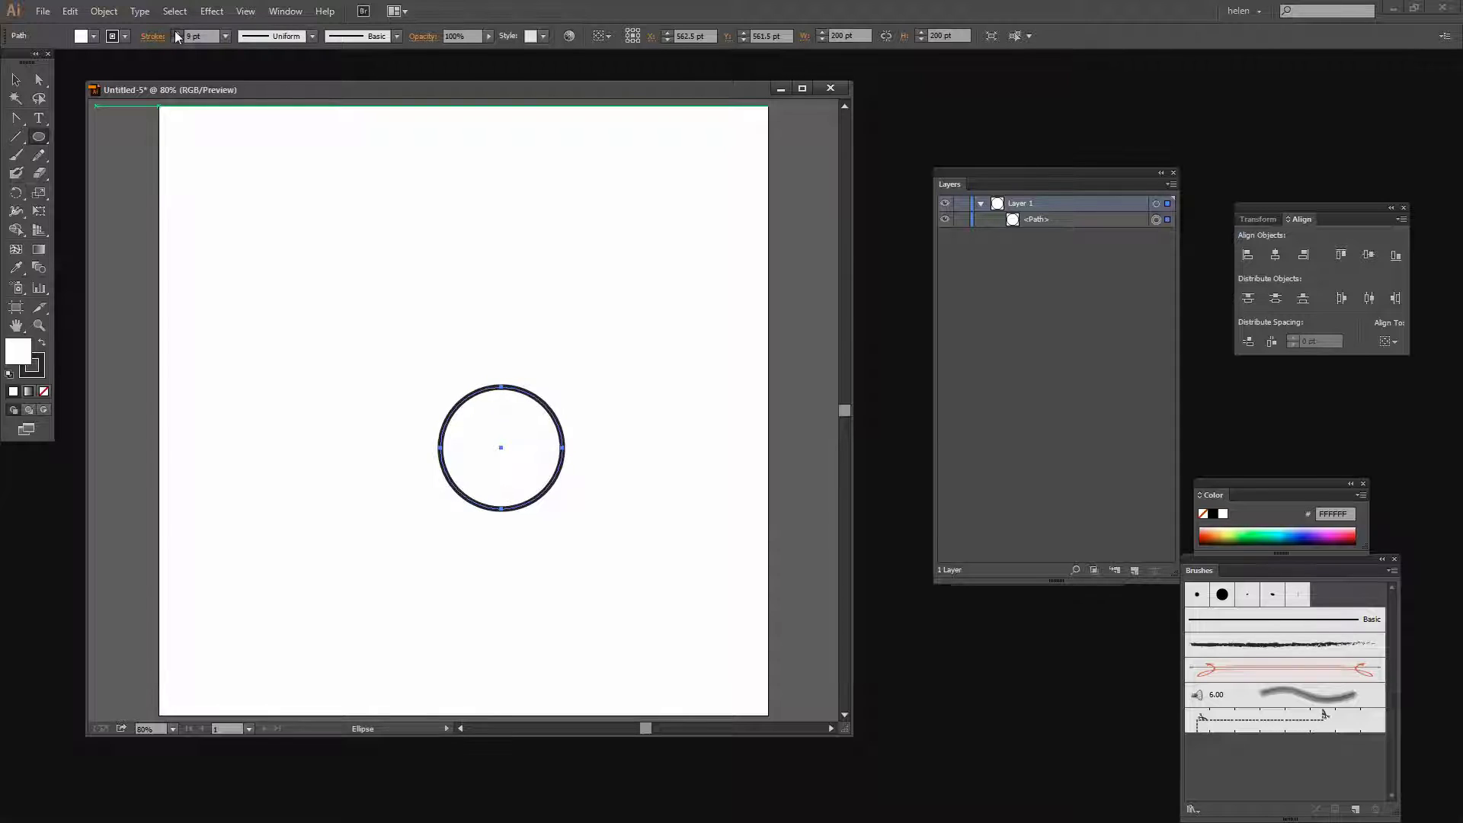
left_click(175, 32)
left_click(125, 36)
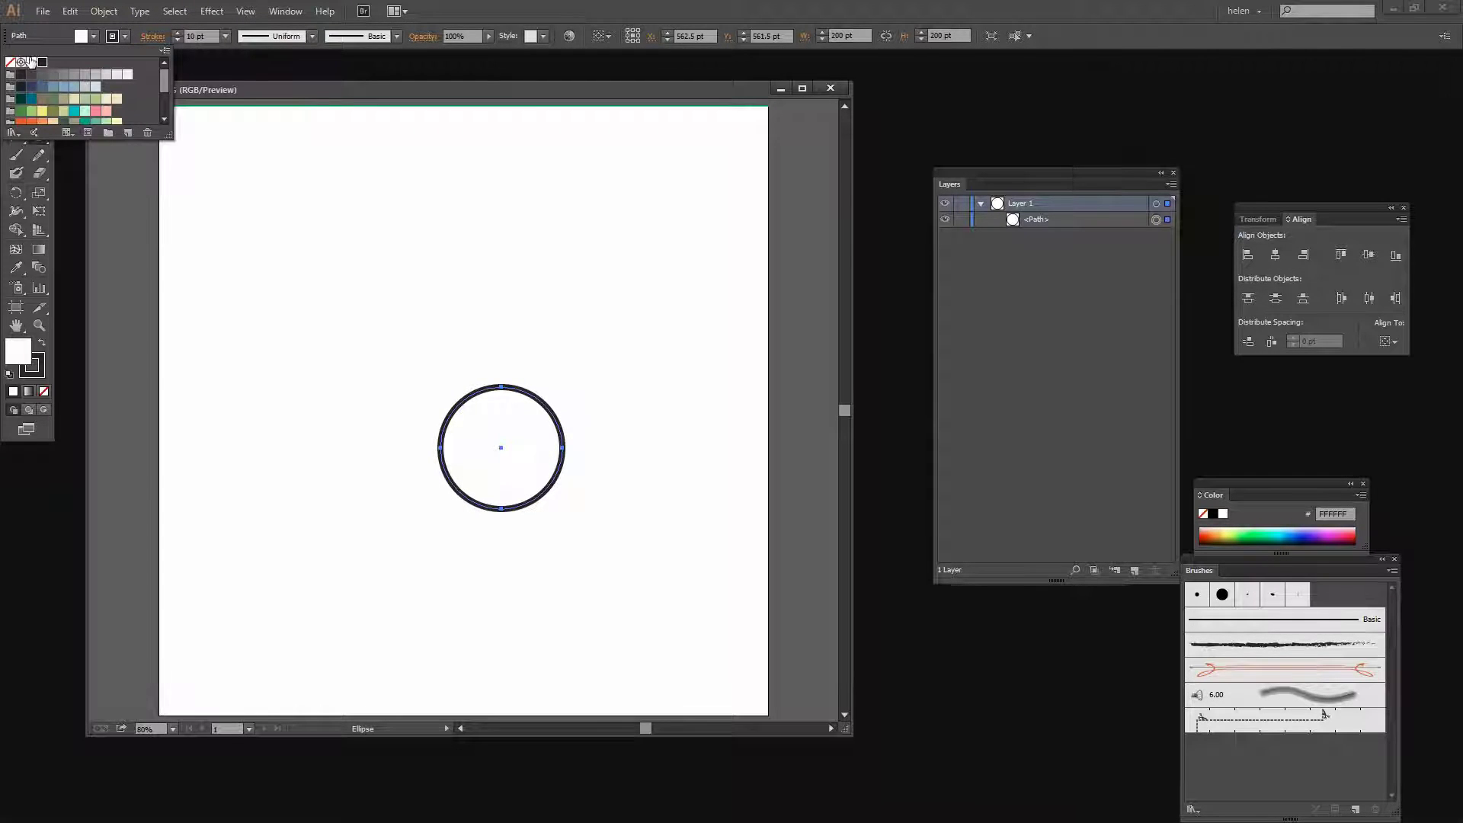
left_click(31, 62)
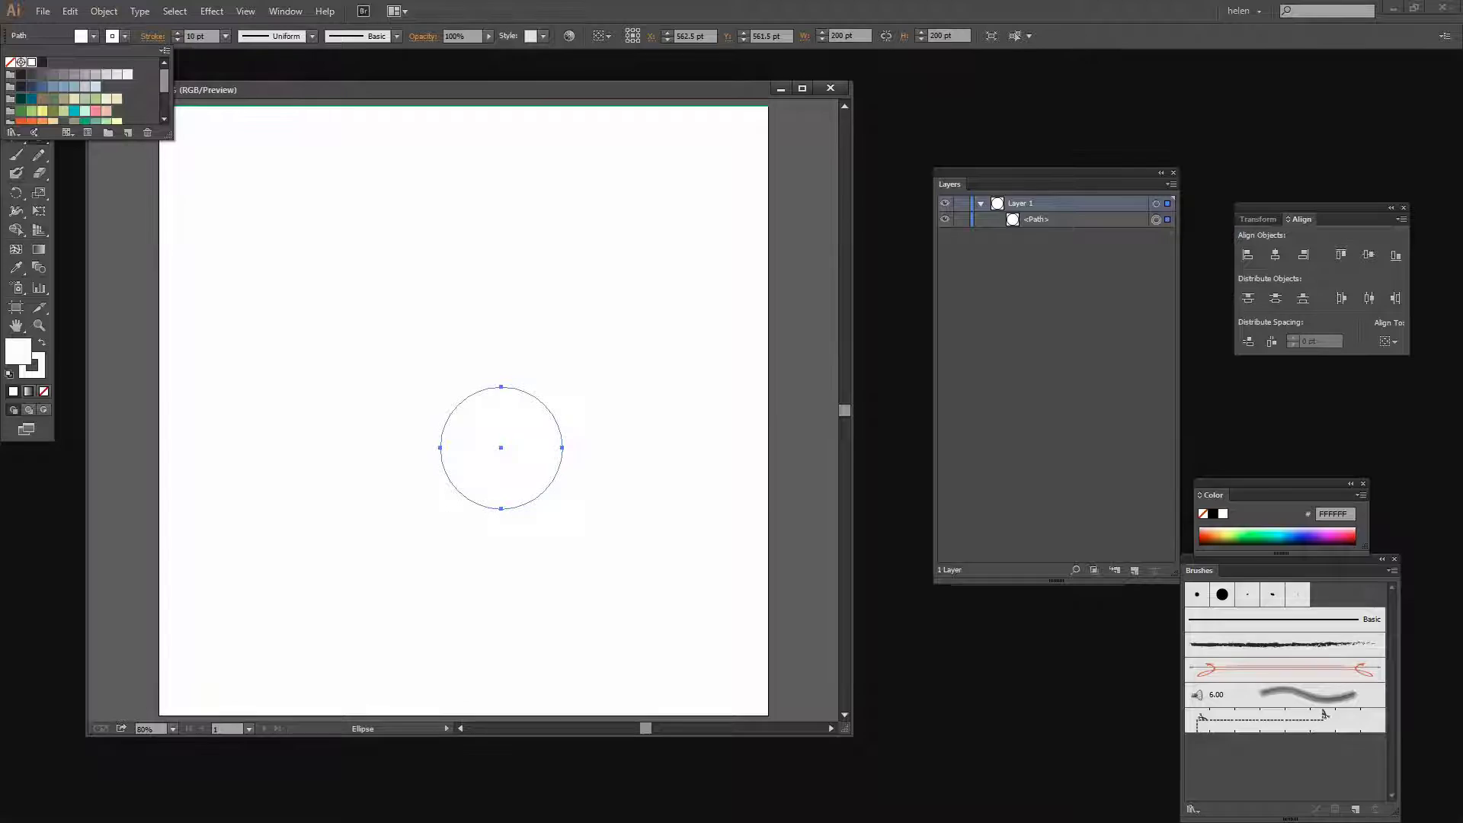
left_click(16, 353)
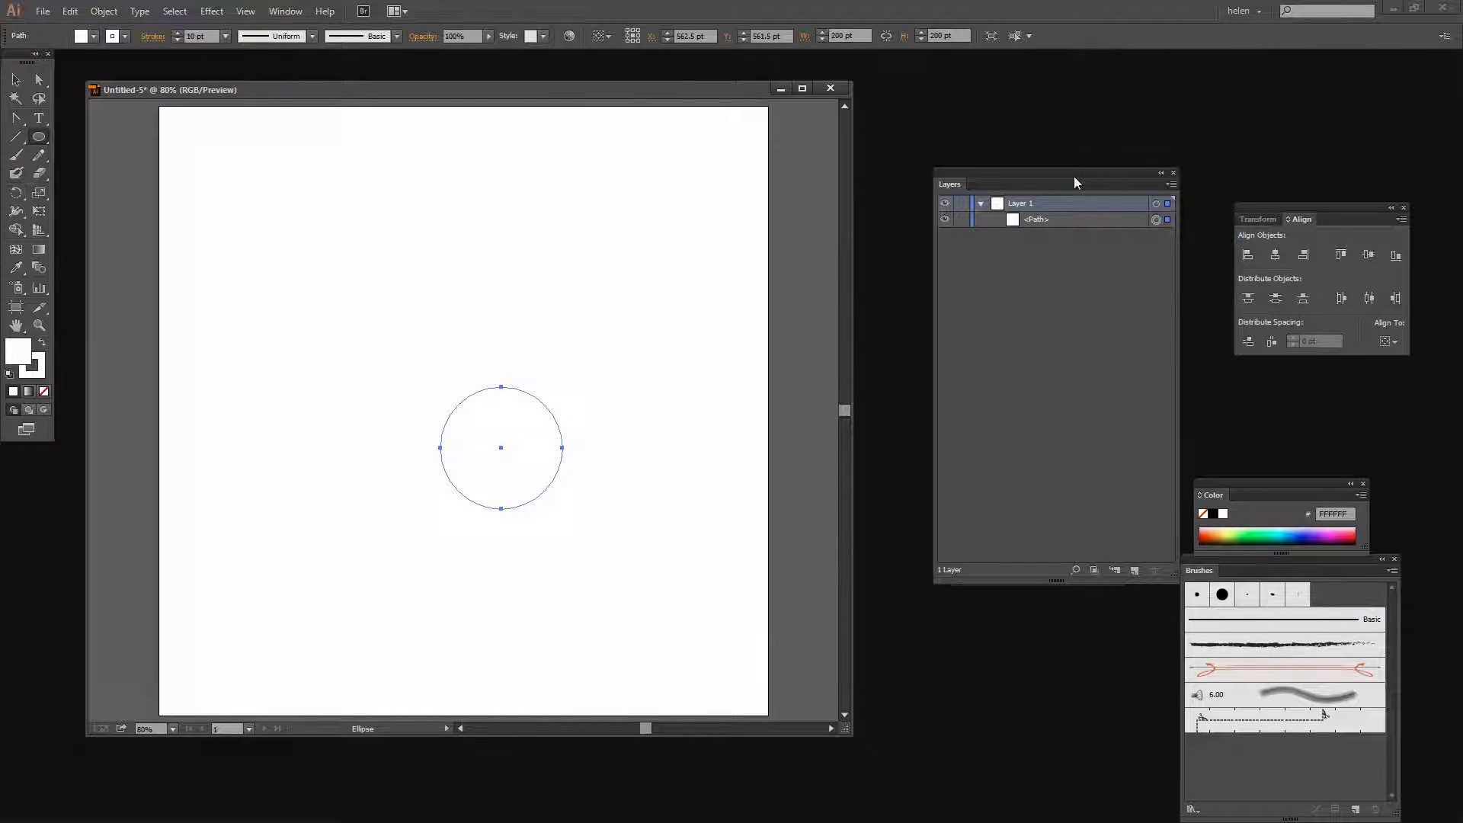
Fill the circle with light green (BDF271) from the Swatches panel
left_click_drag(1074, 178, 1275, 346)
left_click_drag(1068, 279, 971, 154)
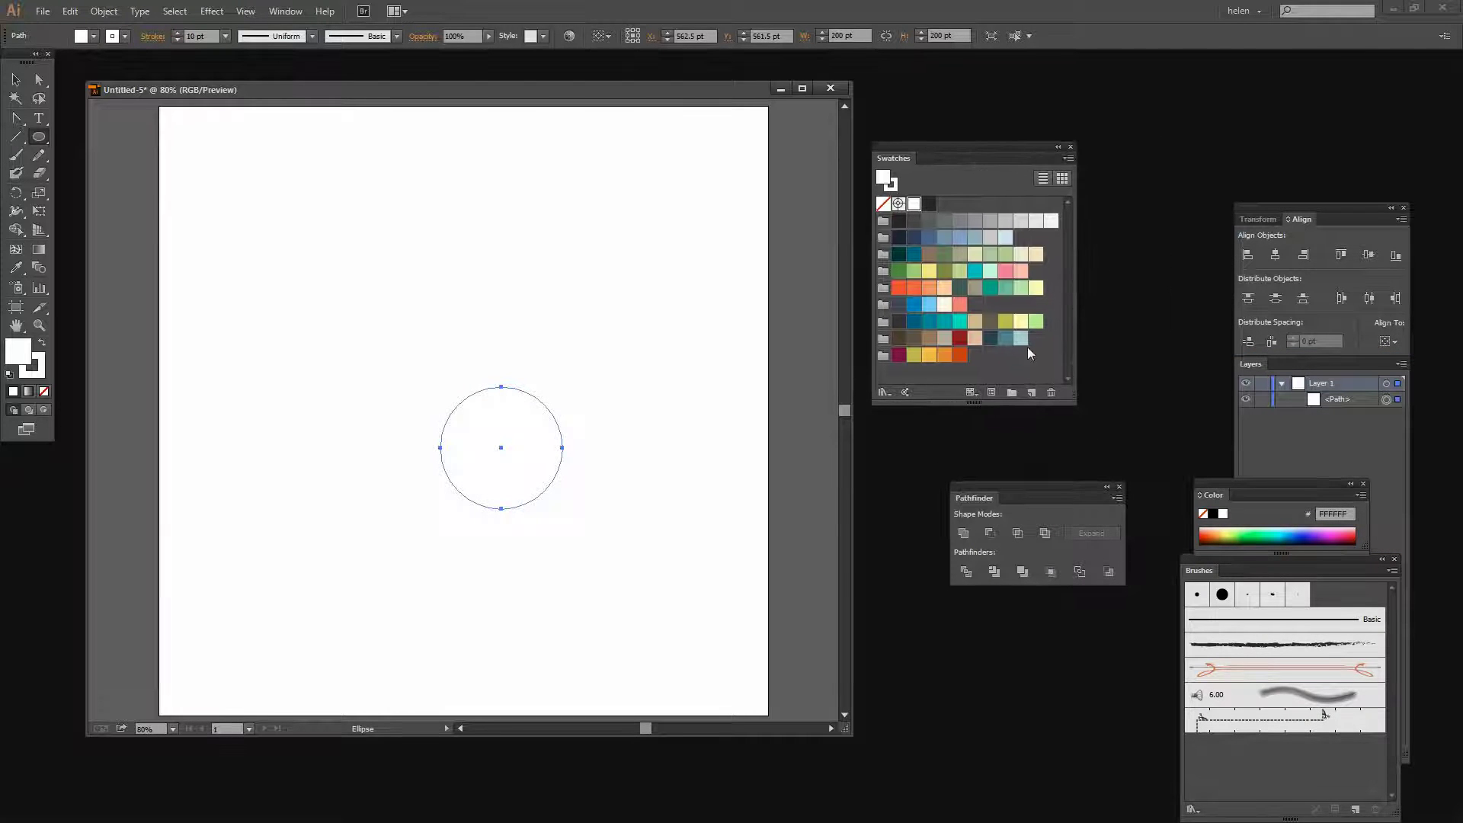
left_click(1036, 321)
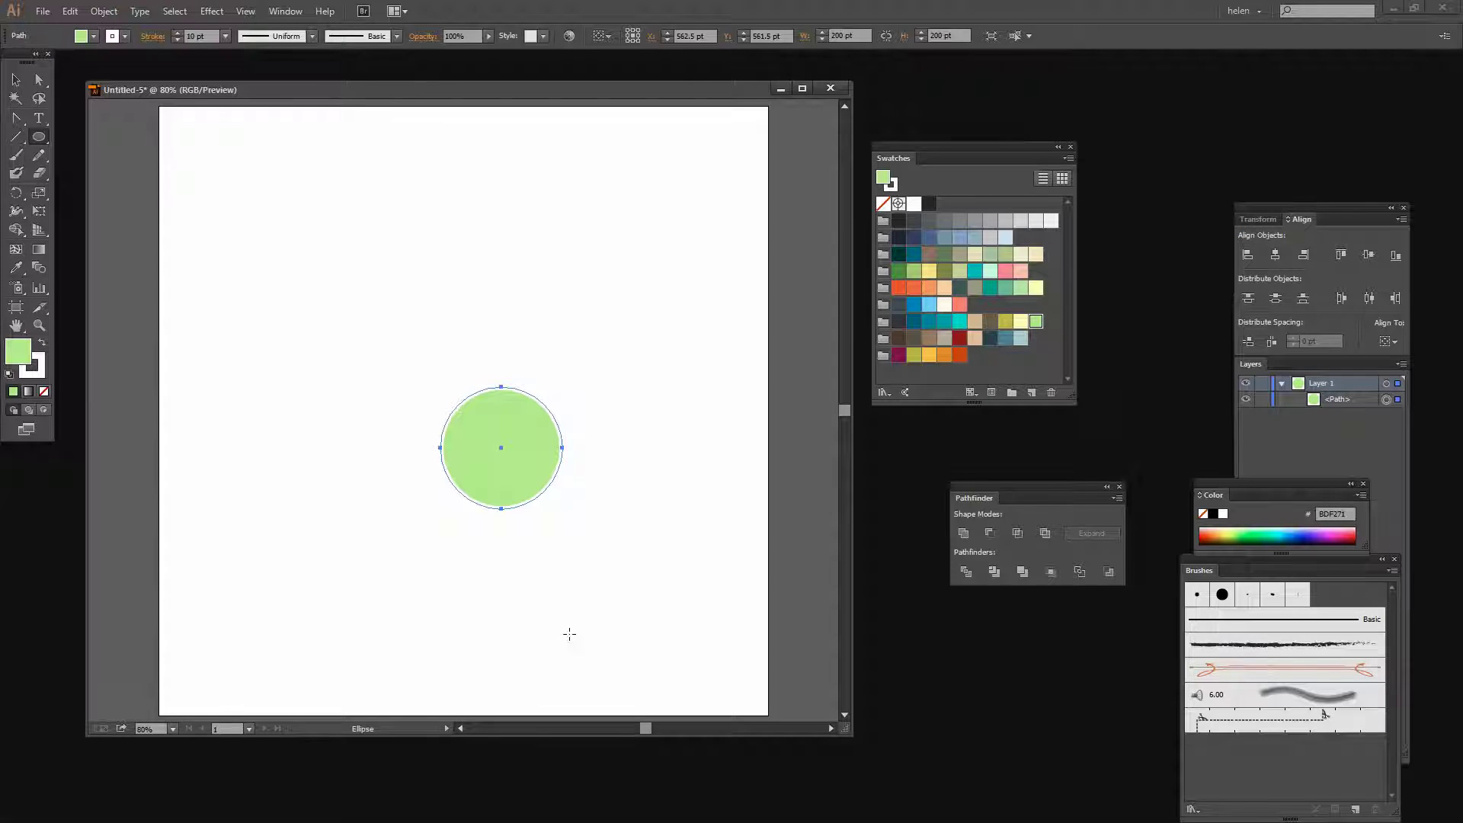
Duplicate the circle and recolour the copies peach, pink and teal
left_click(16, 79)
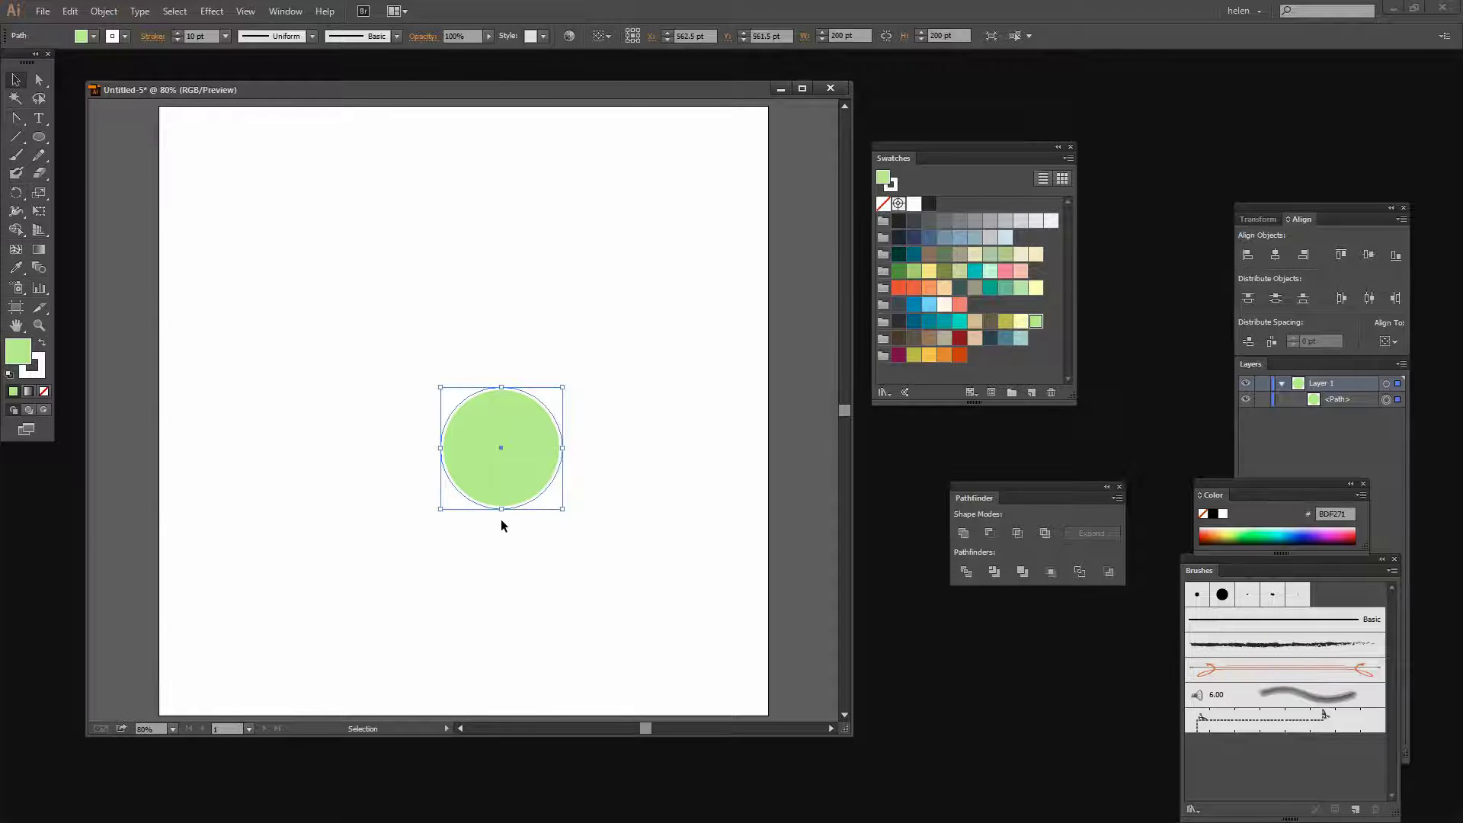
left_click_drag(500, 500, 583, 612)
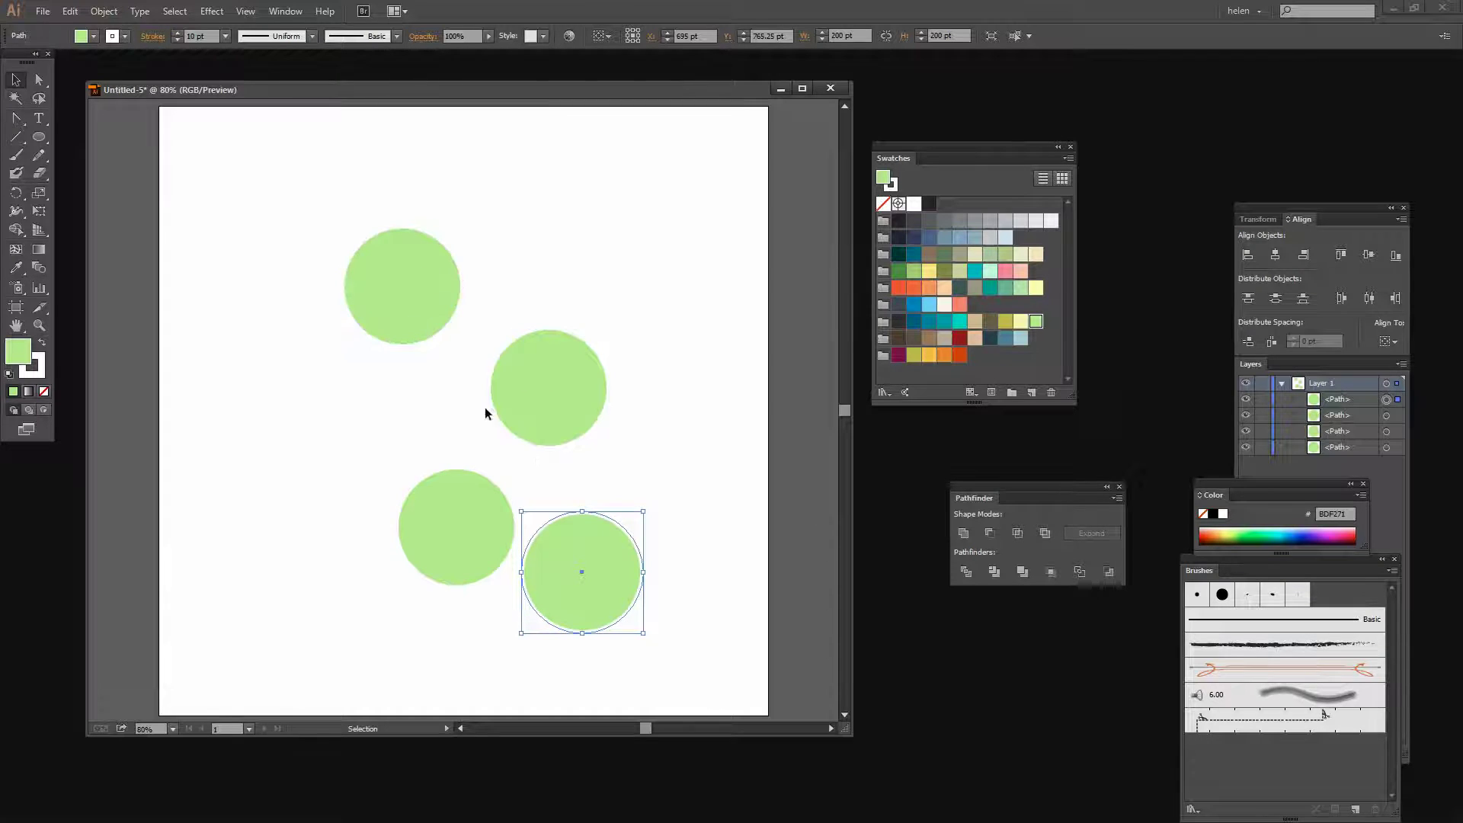
left_click(566, 404)
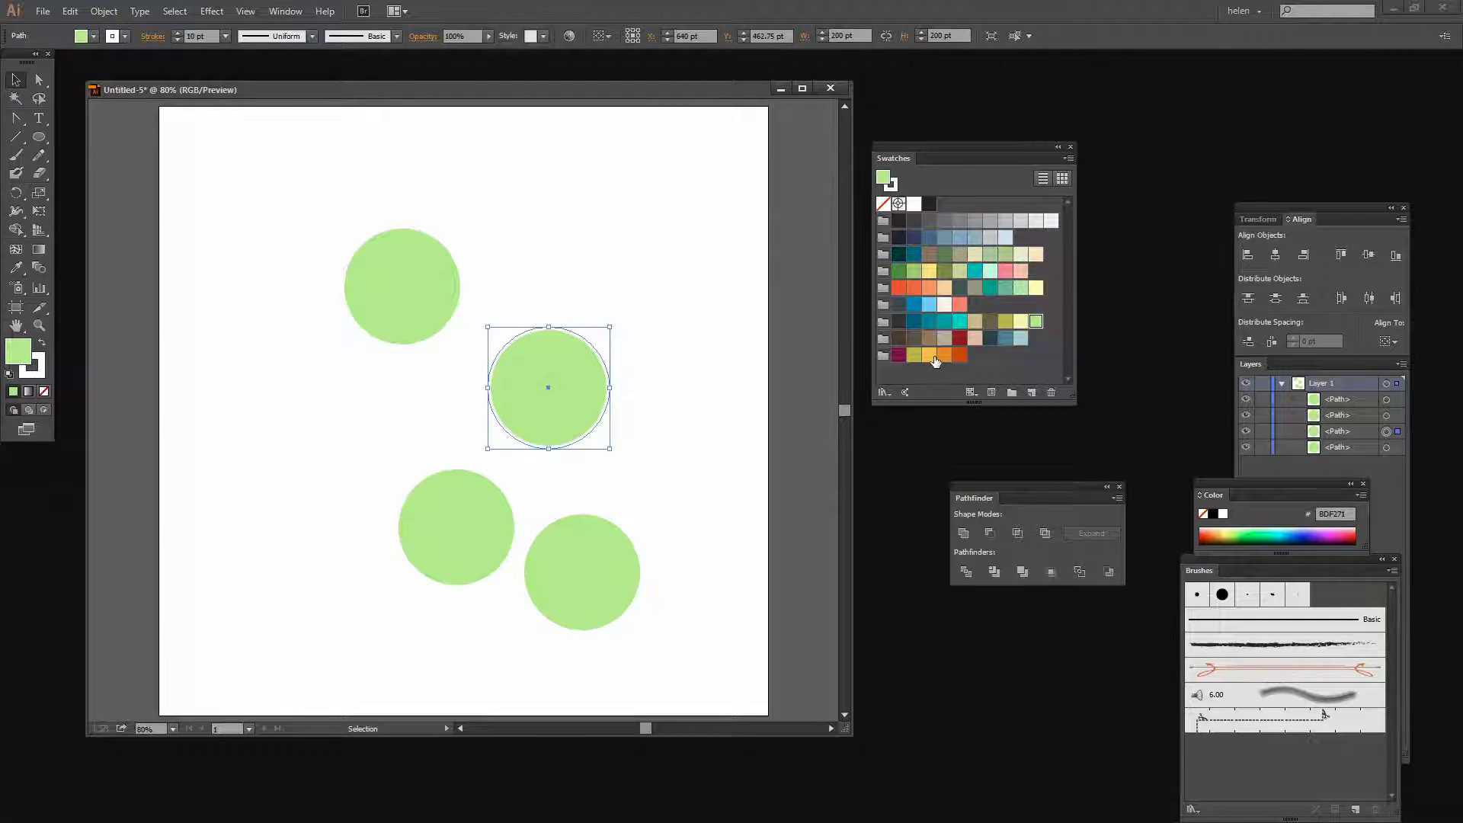
left_click(1022, 276)
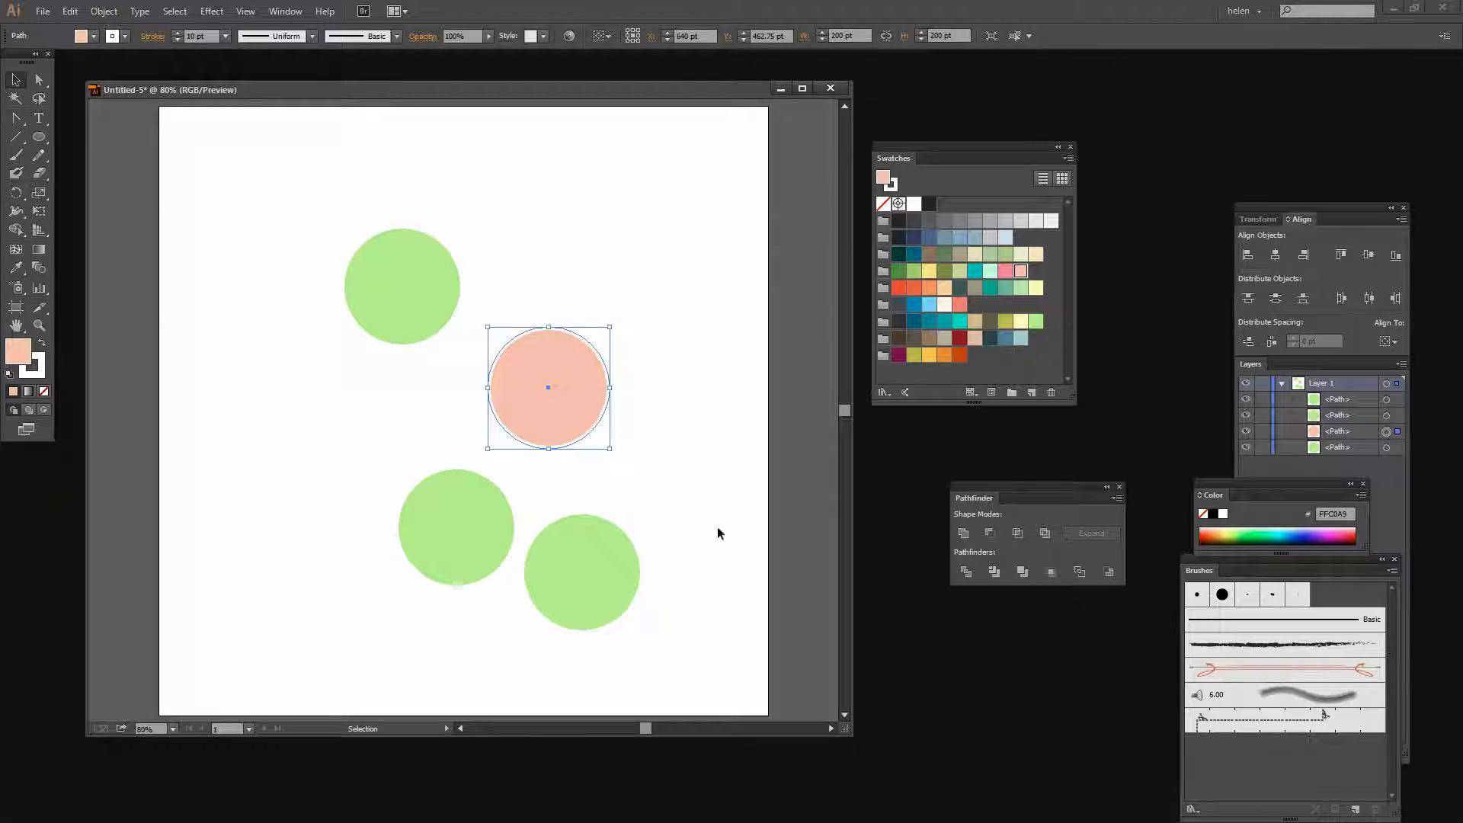
left_click(618, 574)
left_click(1004, 276)
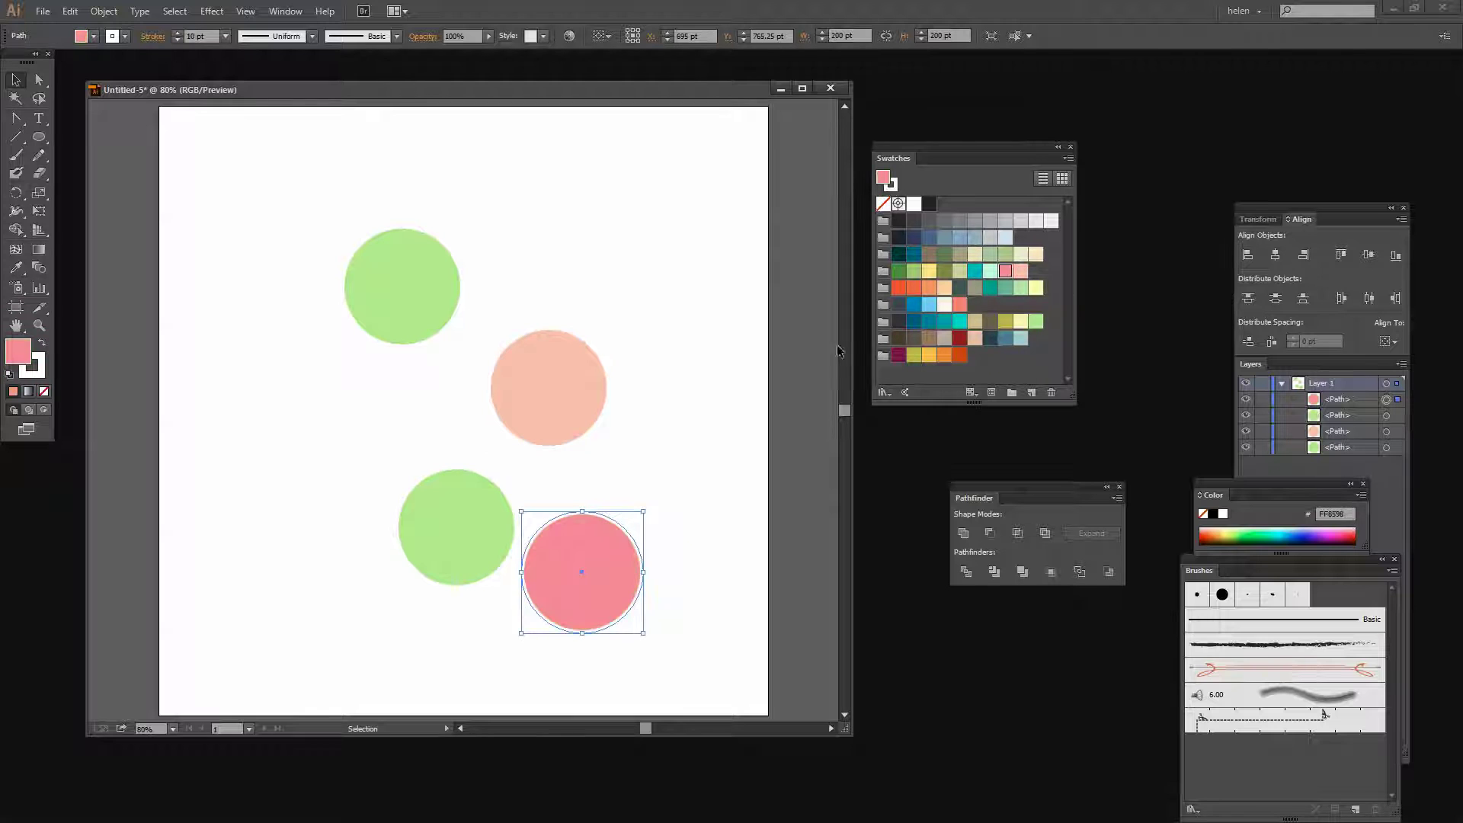
left_click(490, 512)
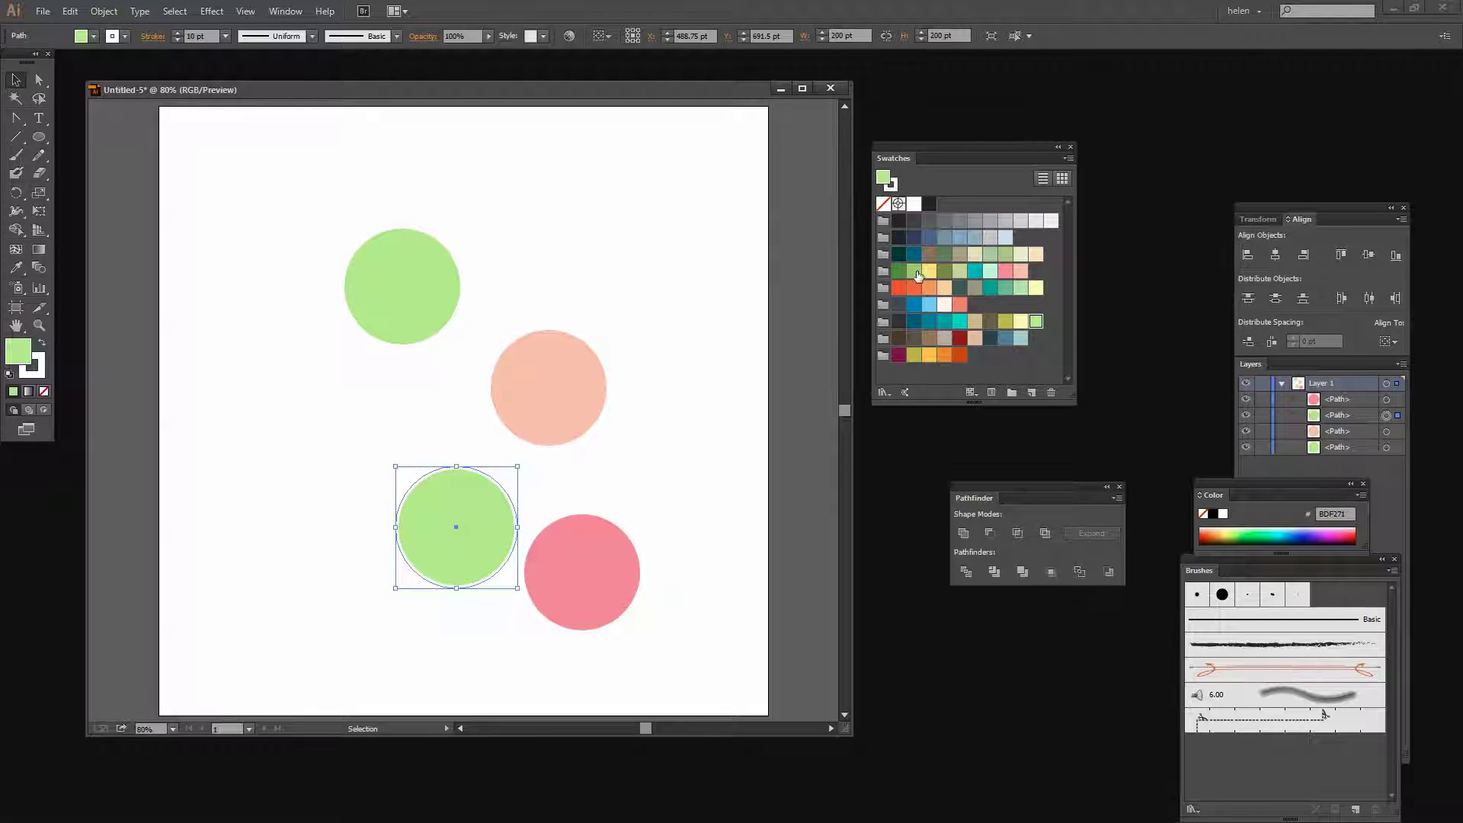
left_click(1005, 289)
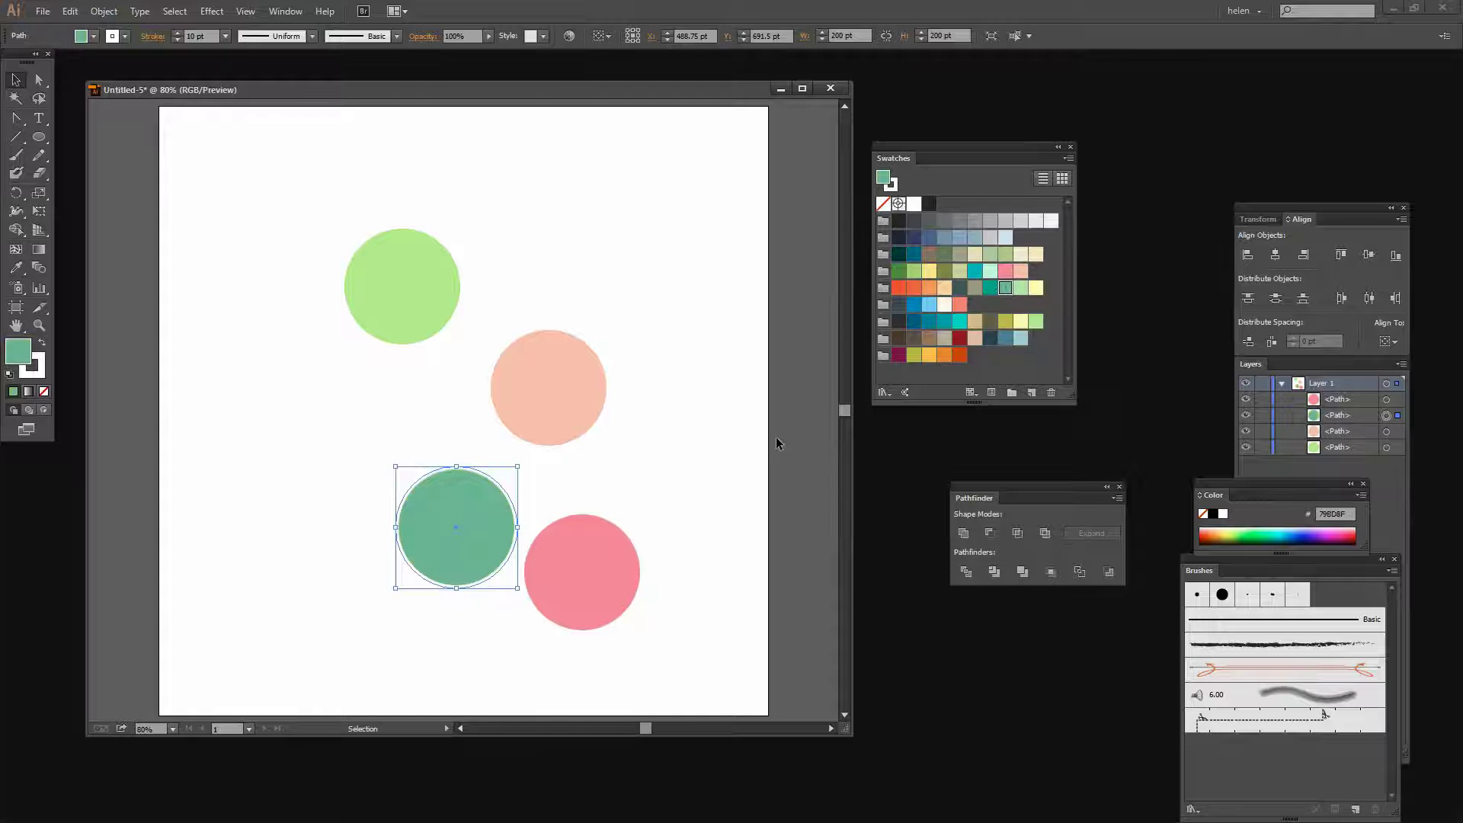
Spread the teal, peach and green circles apart across the artboard
left_click(622, 512)
left_click_drag(477, 559, 301, 462)
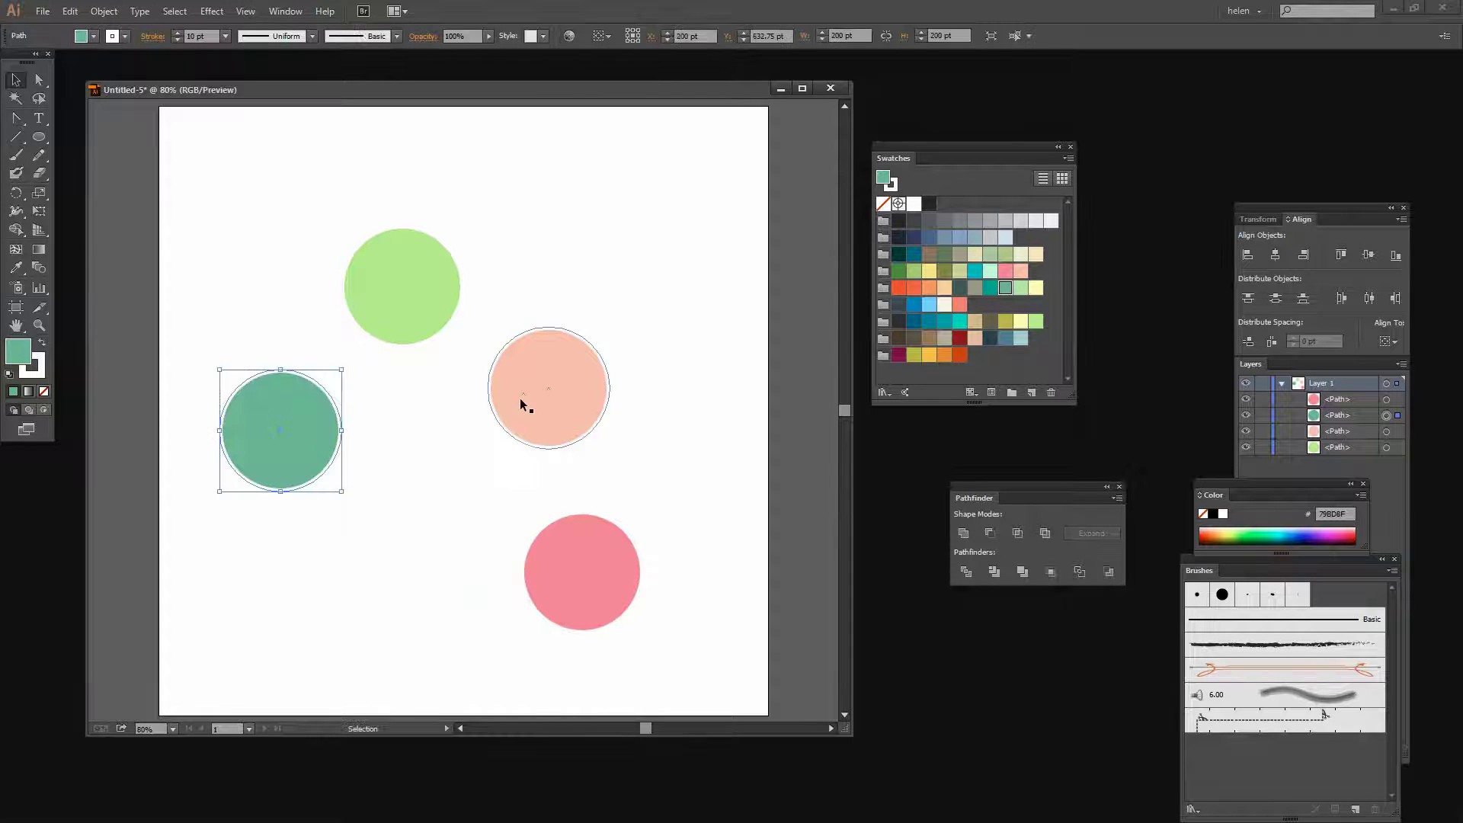
left_click_drag(523, 404, 618, 428)
mouse_move(422, 308)
left_mouse_down()
mouse_move(441, 288)
mouse_move(437, 300)
left_mouse_up()
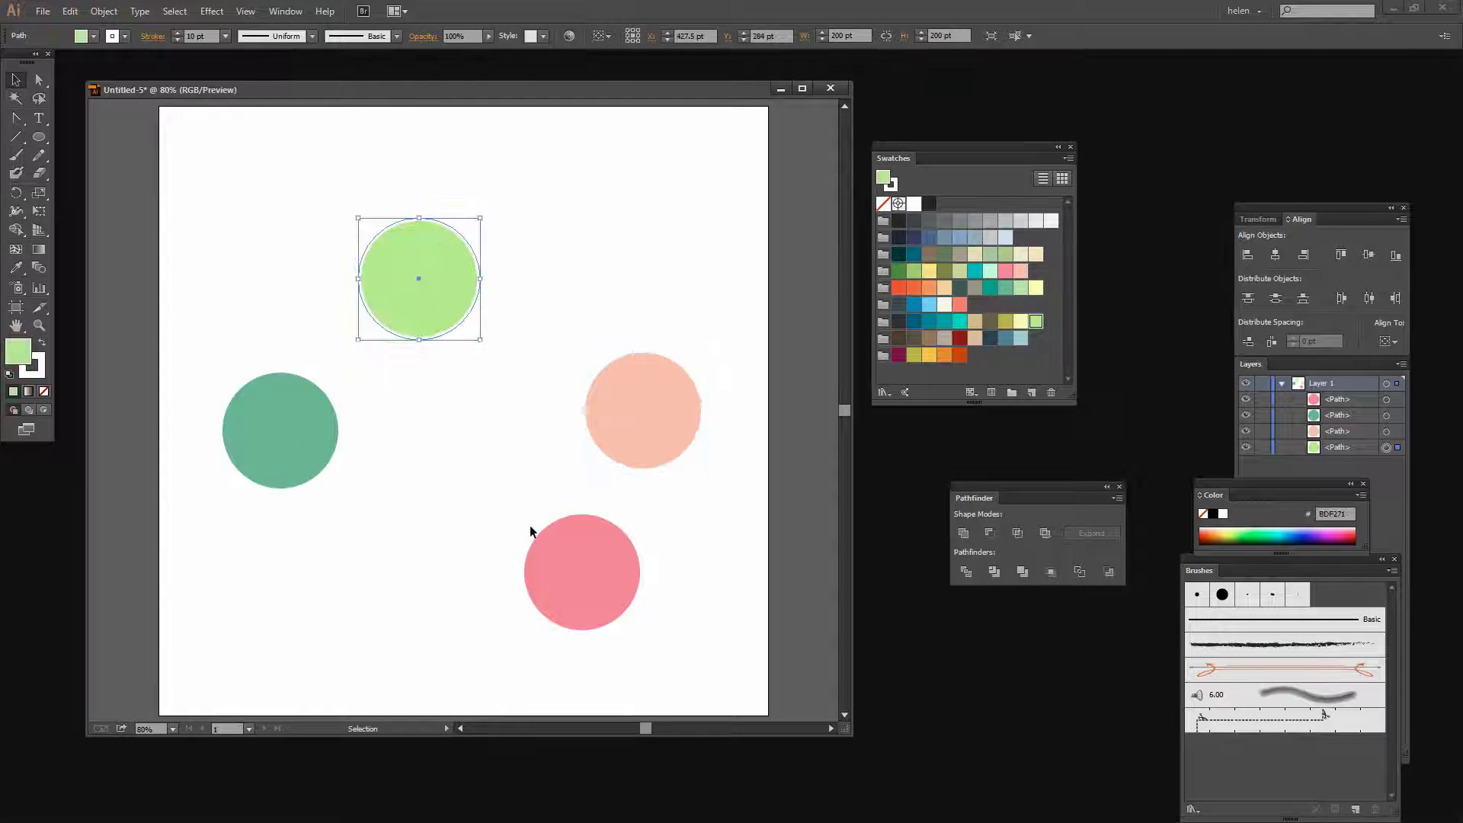
left_click(277, 431)
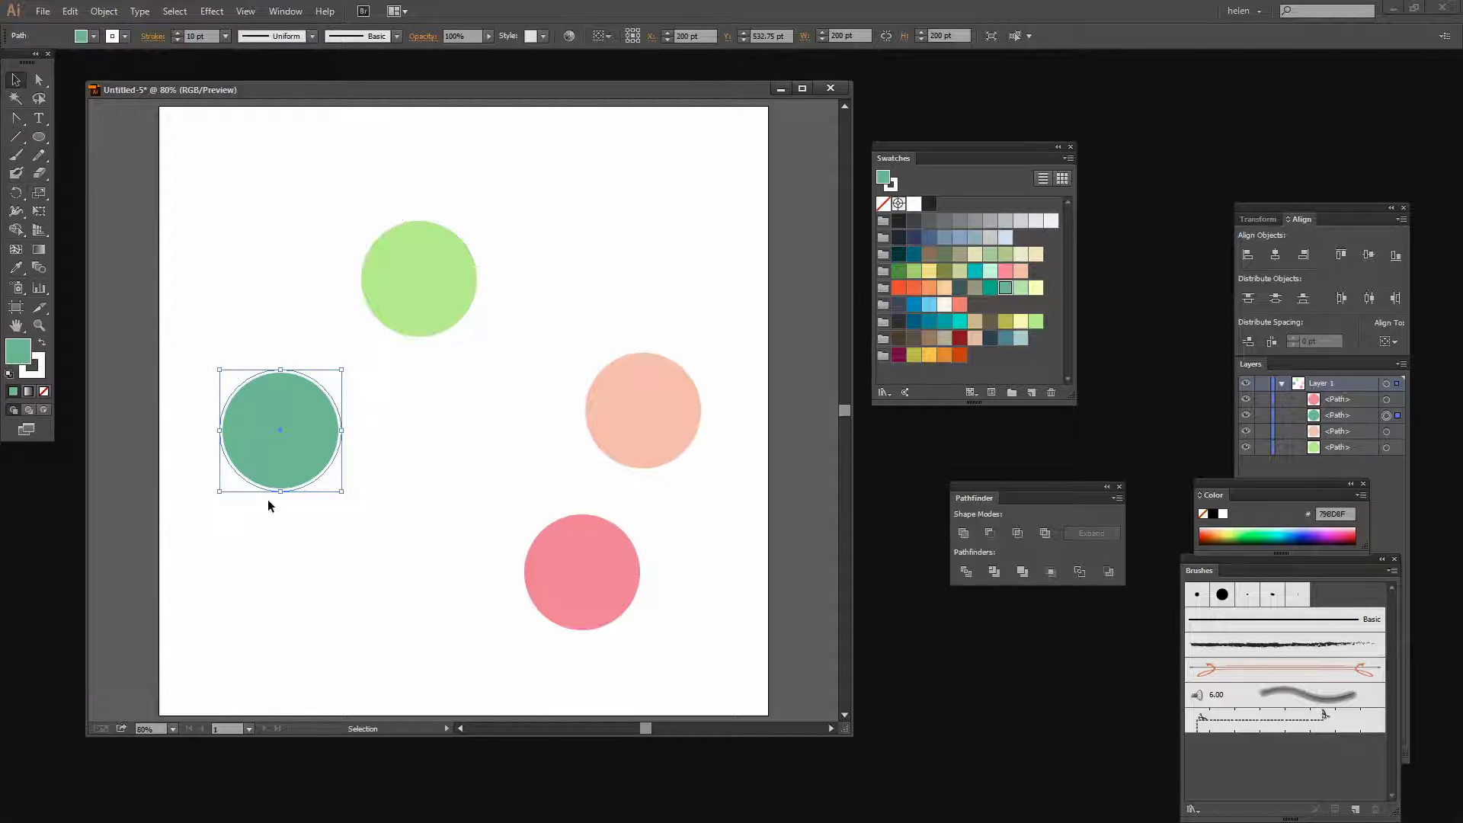
Hide the pink and peach circles and overlap teal on the green circle's lower left
left_click_drag(254, 461, 339, 376)
left_click(369, 282)
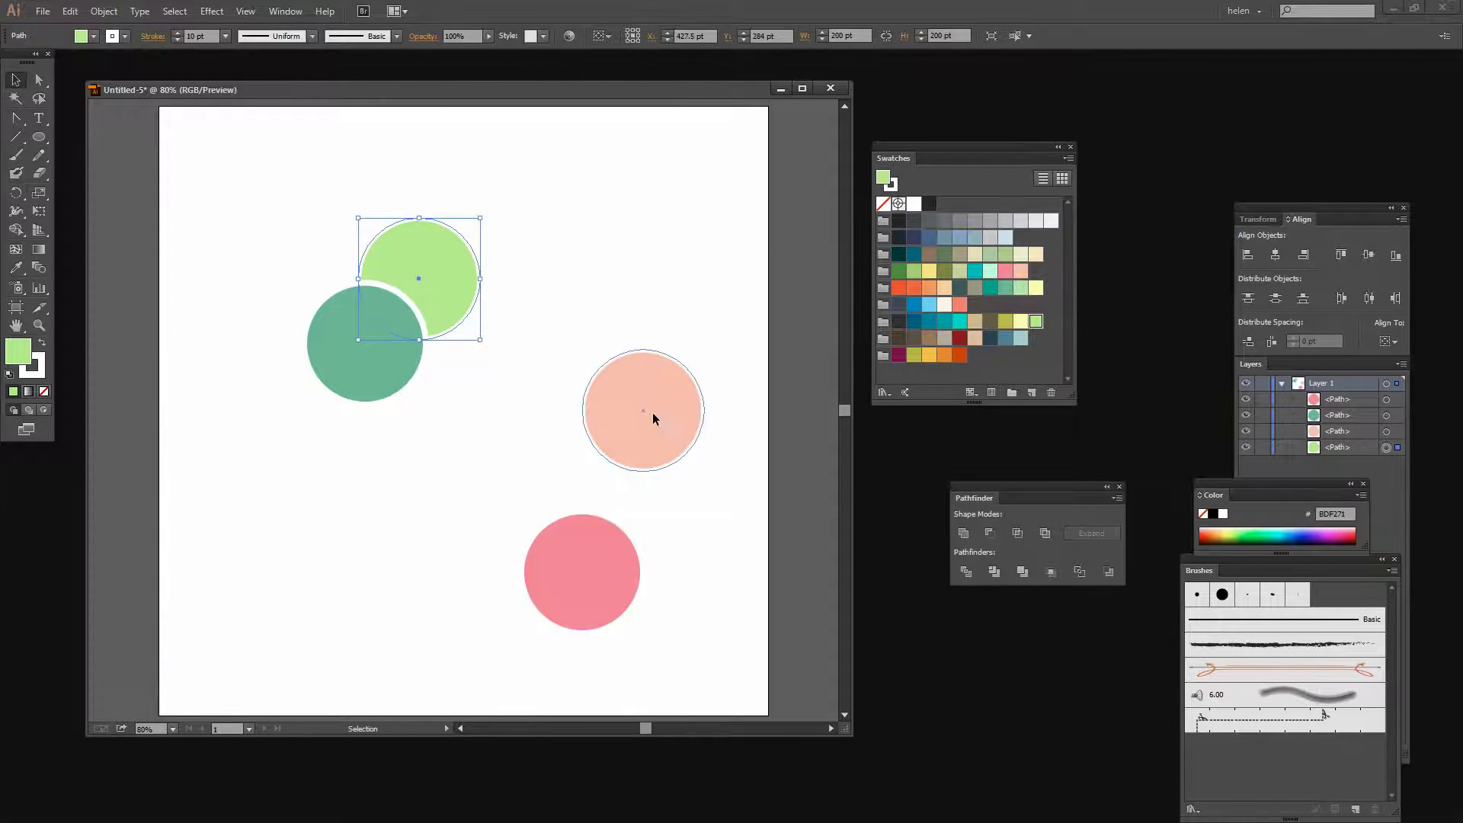
left_click_drag(651, 413, 712, 525)
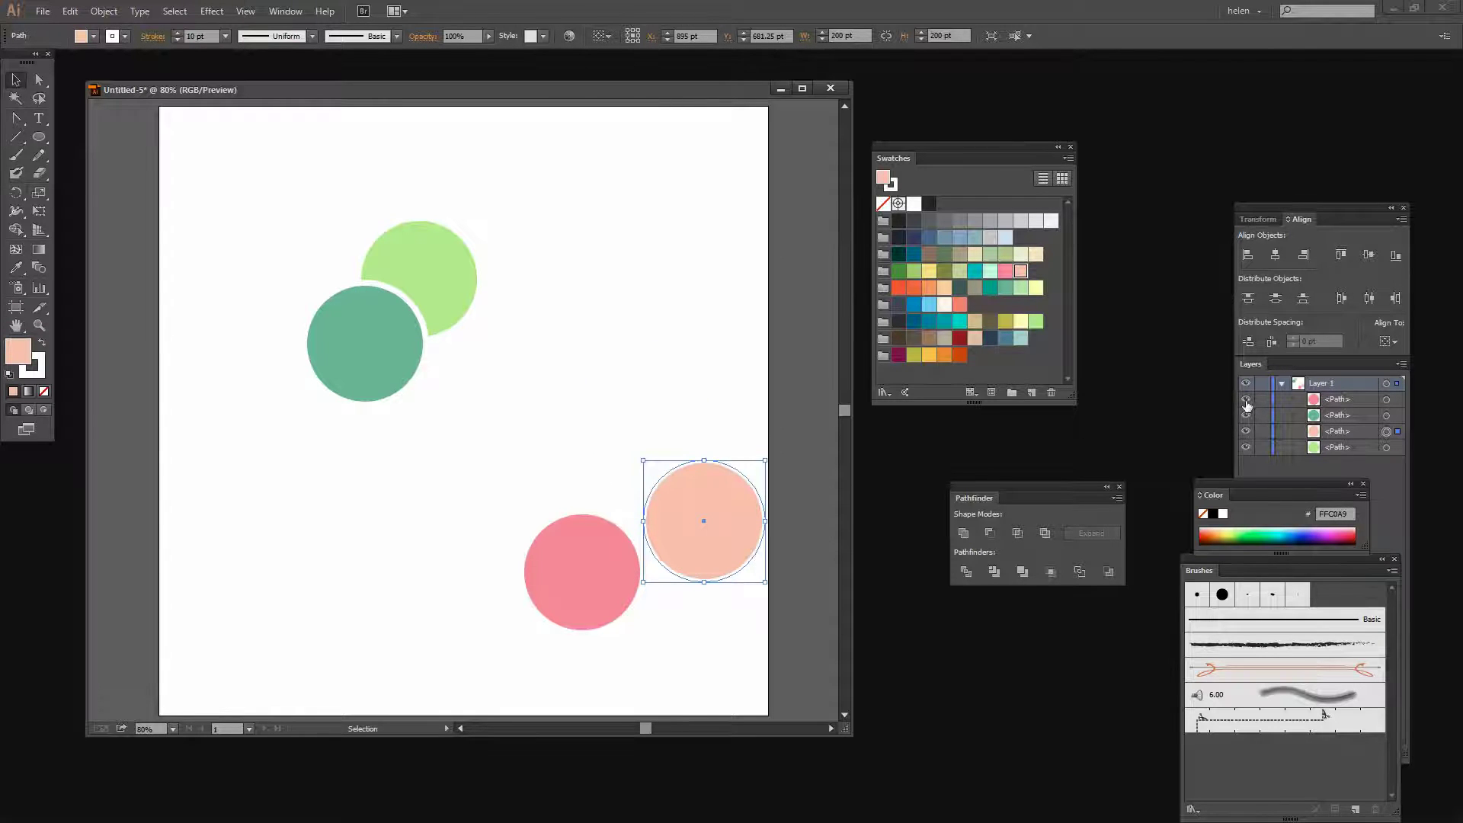
left_click(1246, 400)
left_click(1247, 431)
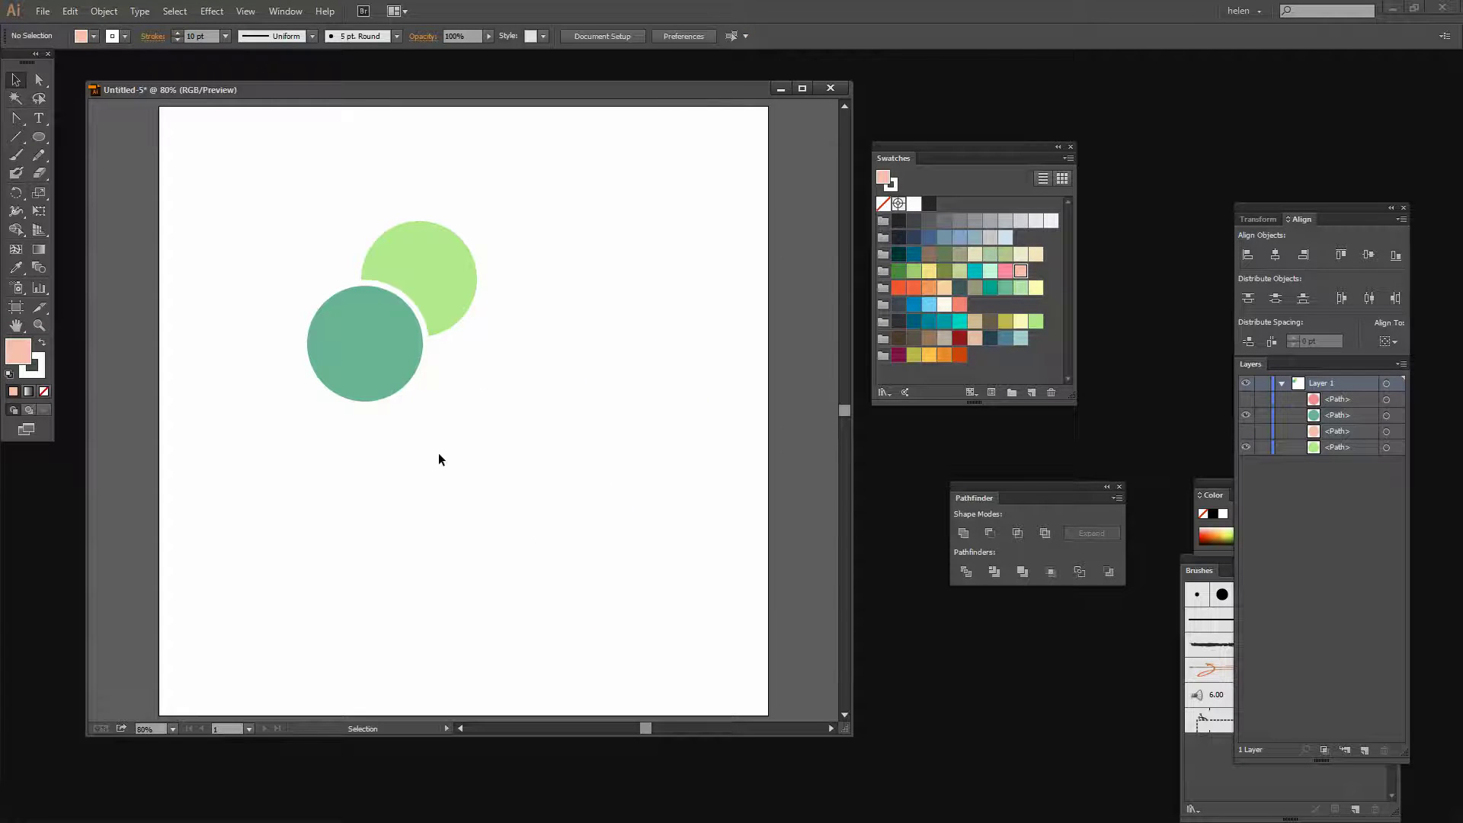
left_click_drag(331, 355, 364, 355)
left_click(427, 328)
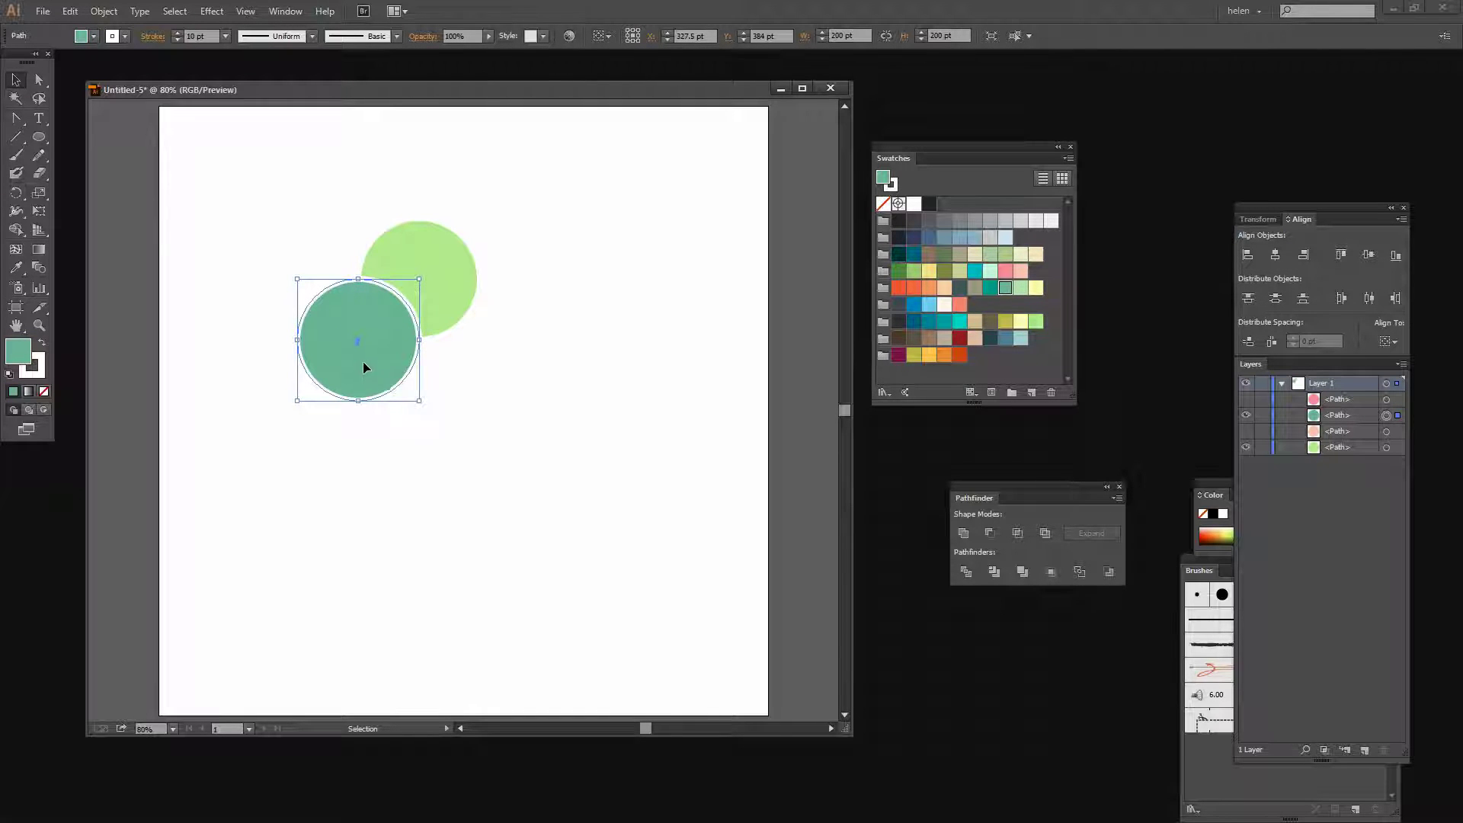
Hide teal, show peach, and move peach onto the green circle's lower right
left_click(473, 442)
left_click(375, 374)
left_click(1245, 415)
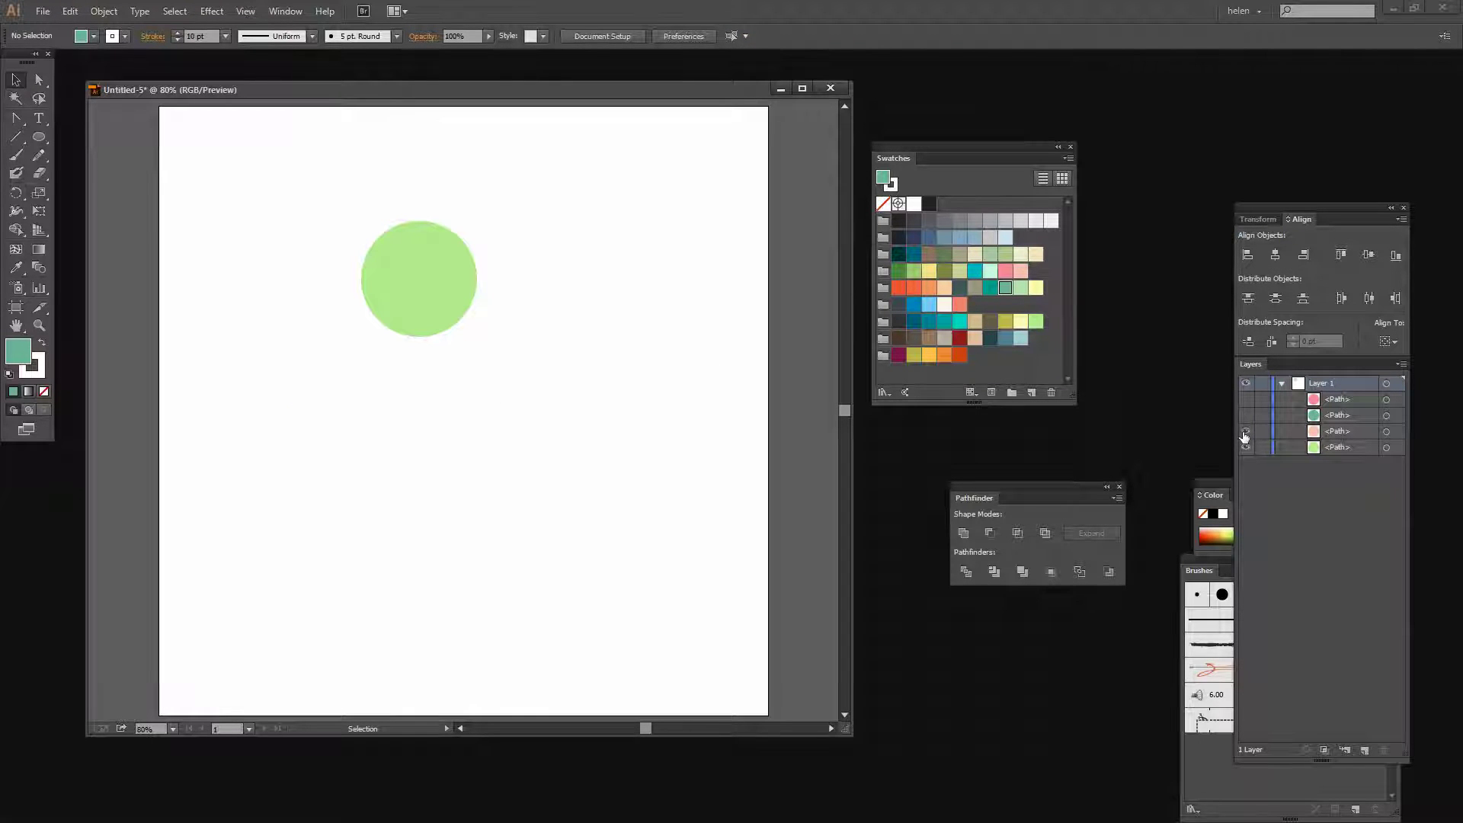
left_click(1245, 431)
left_click(697, 545)
left_click(438, 314)
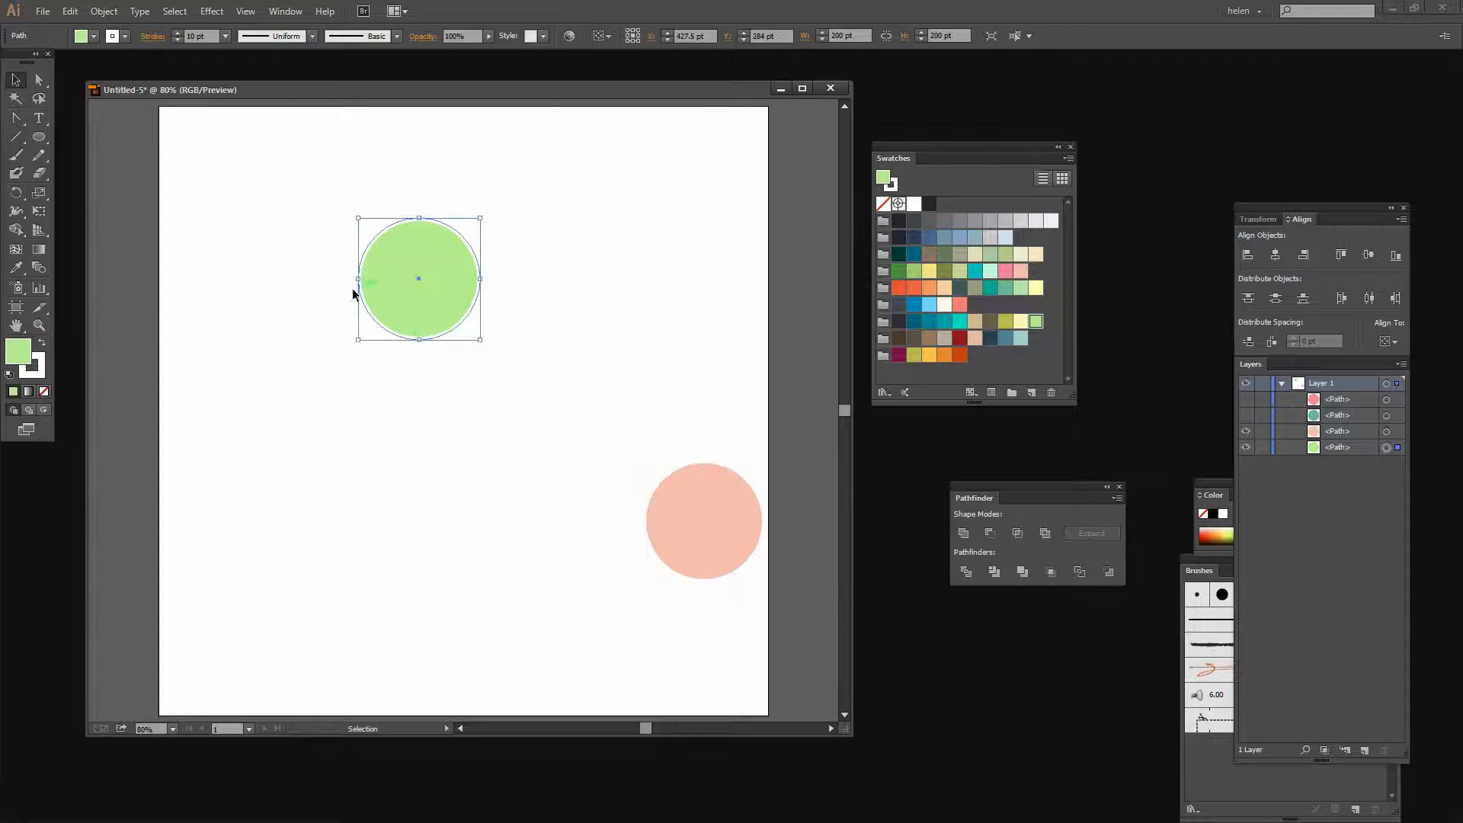
left_click_drag(681, 559, 460, 378)
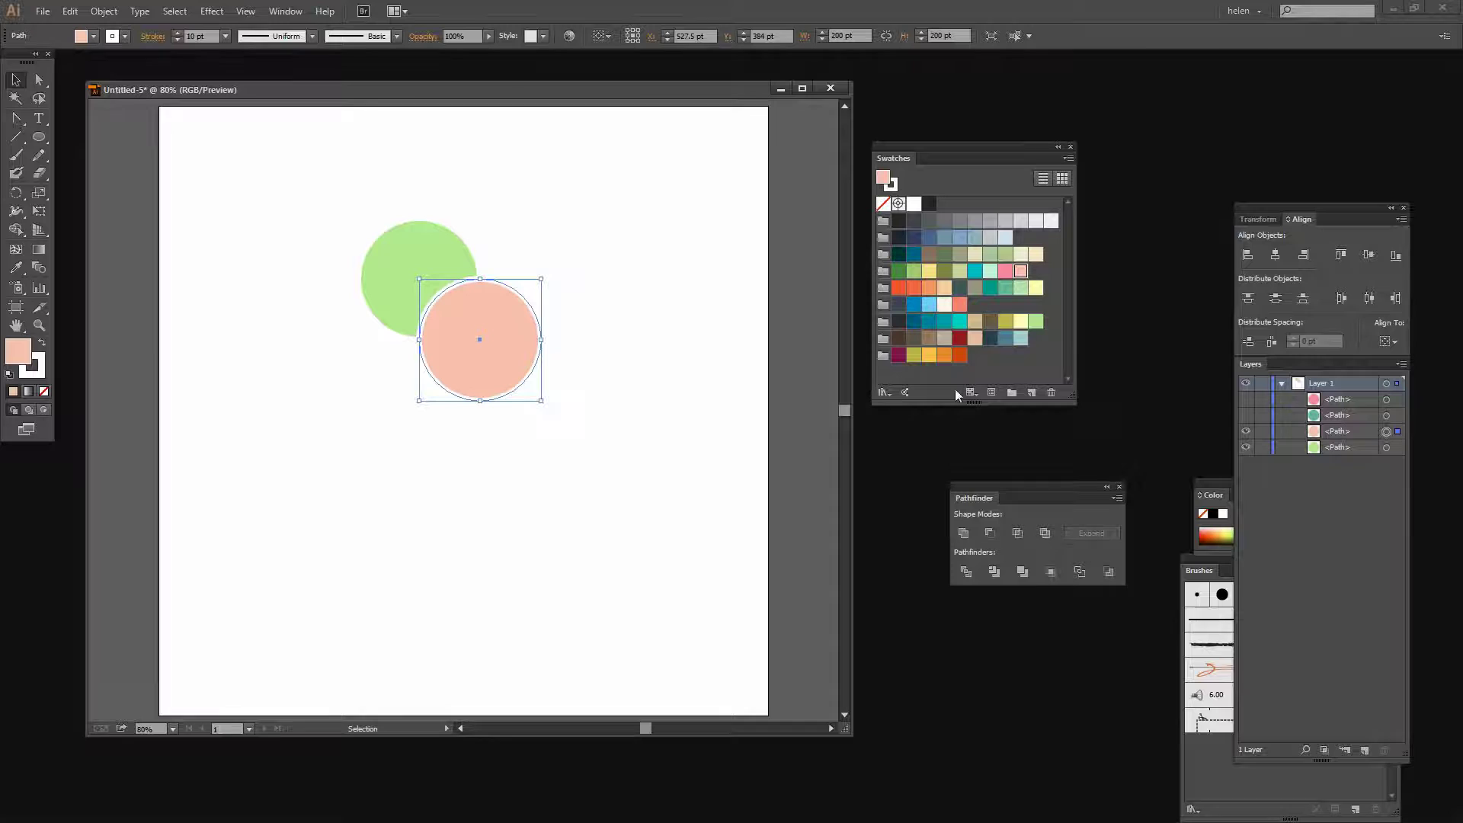
Show teal and pink again and place pink below the teal and peach circles
left_click(1246, 415)
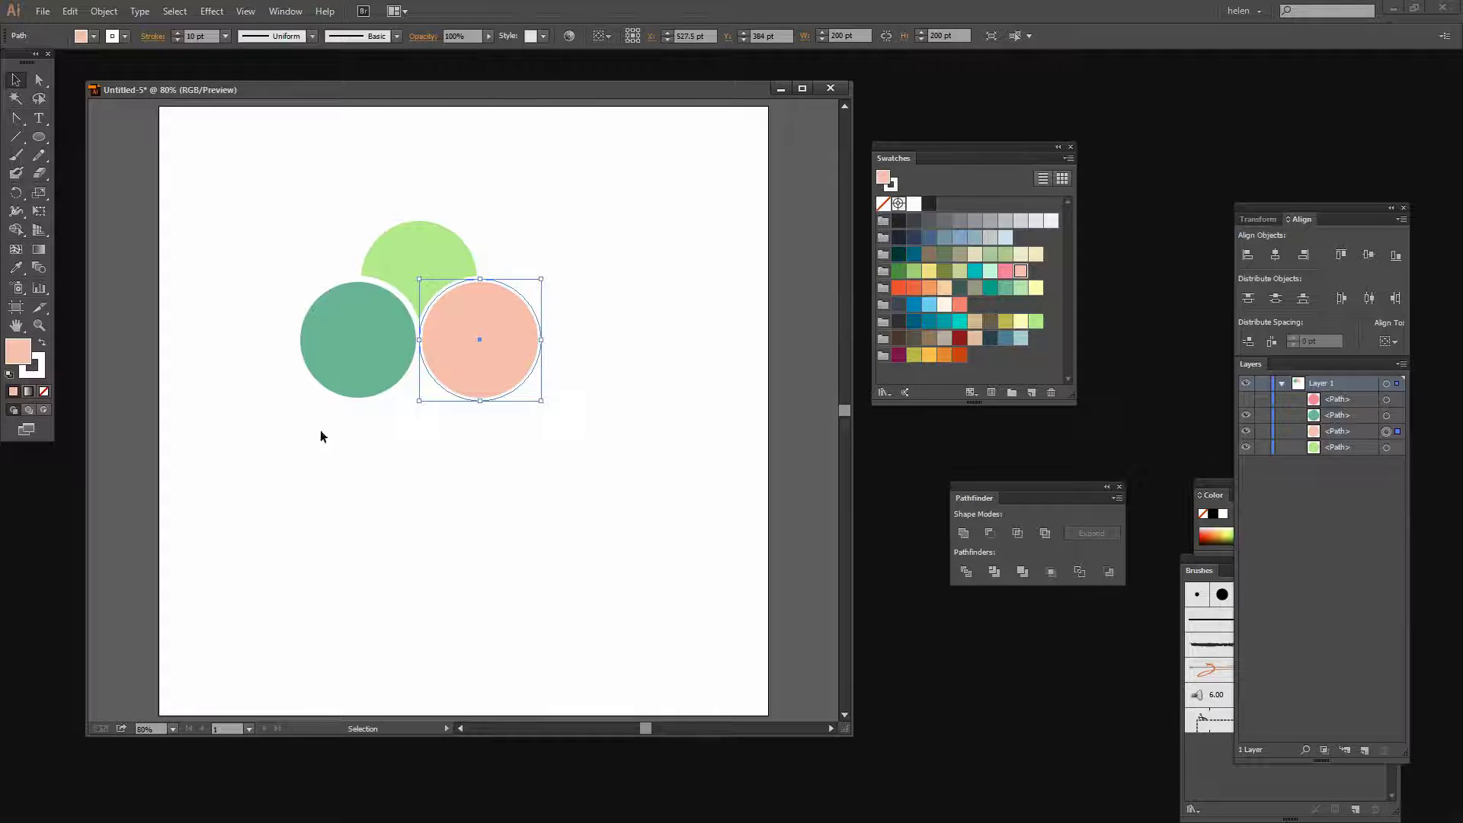
left_click(542, 454)
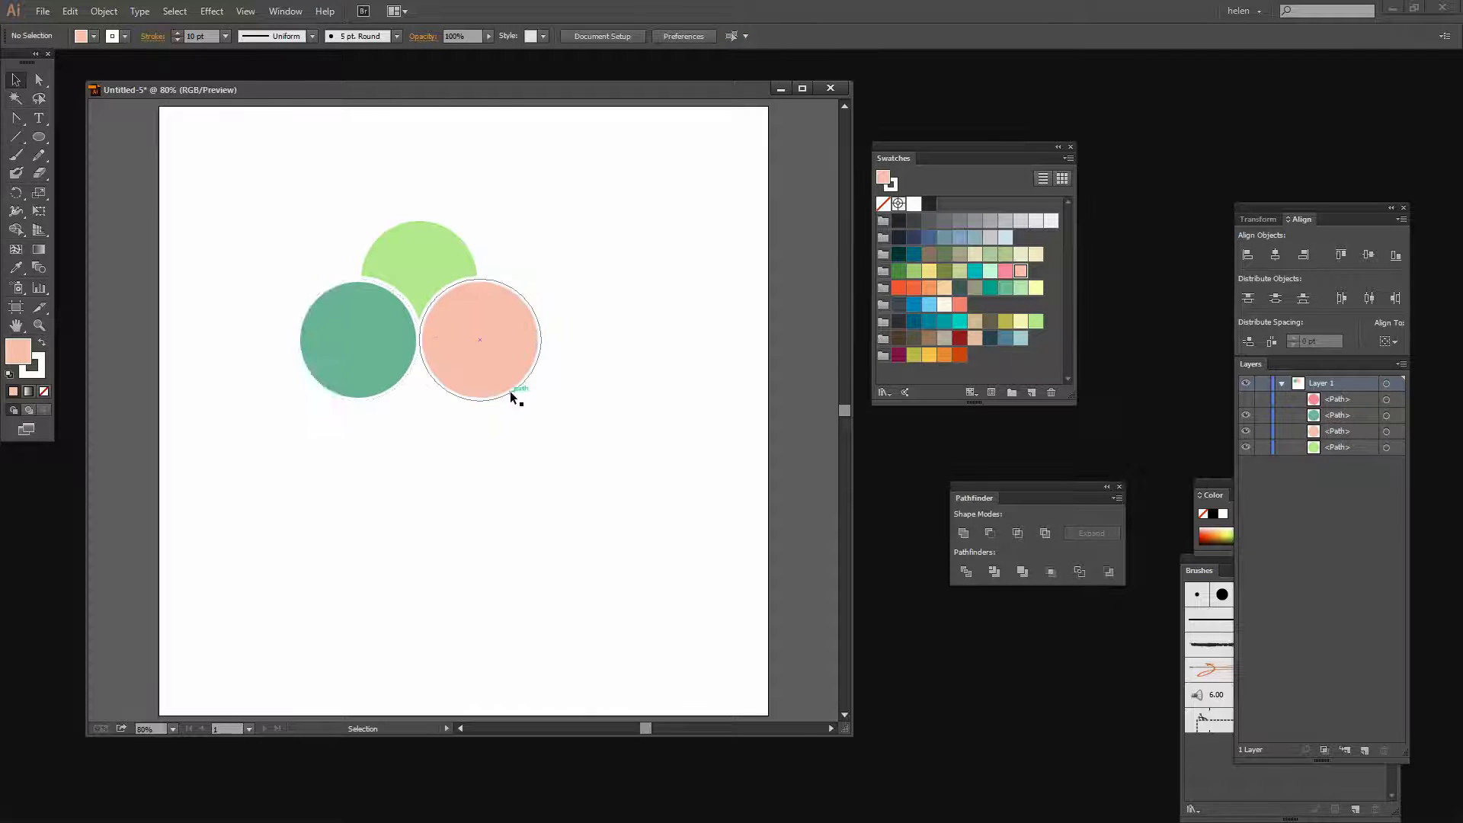
left_click(1246, 399)
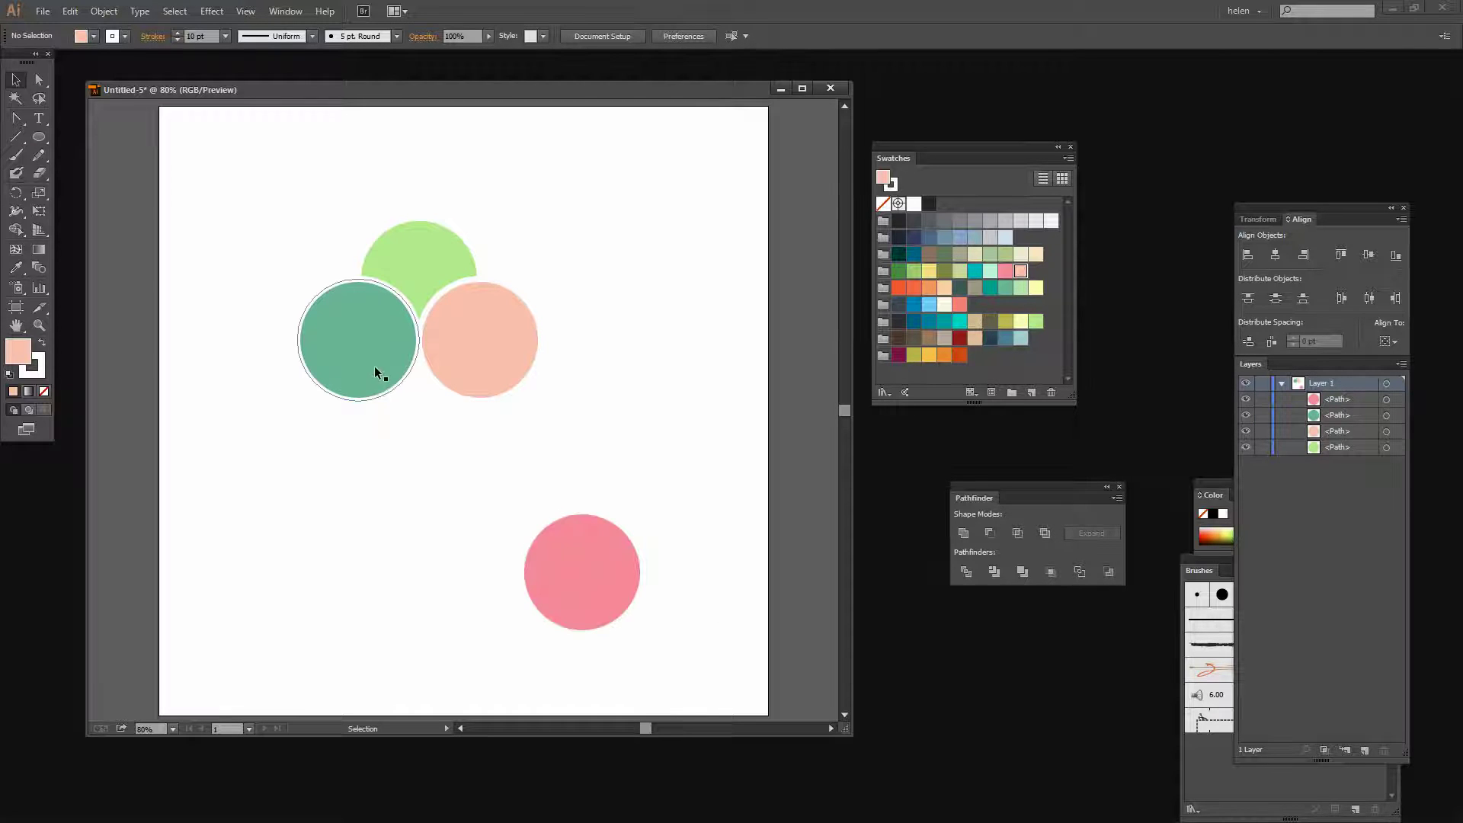
left_click(354, 361)
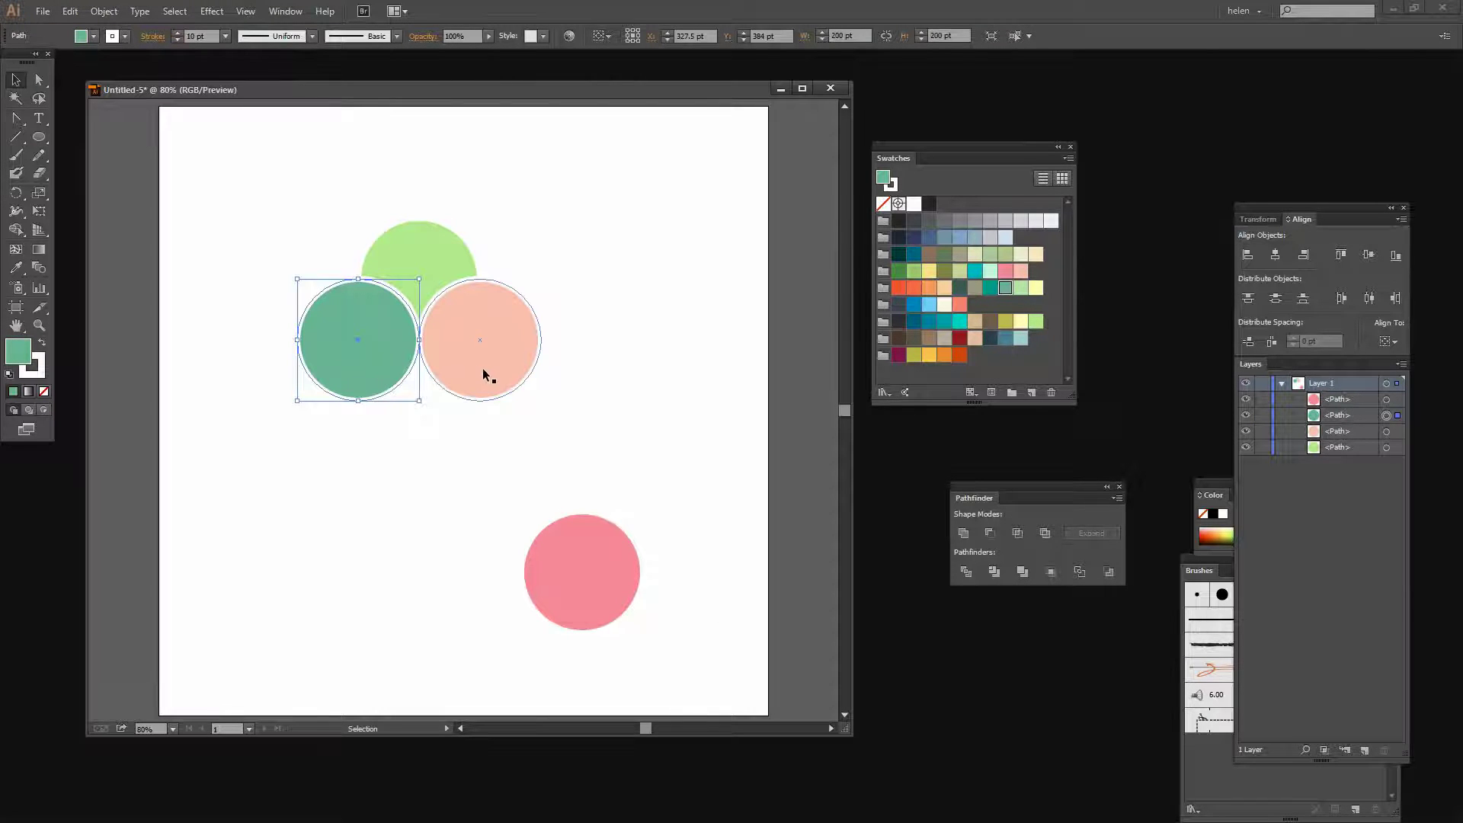
left_click(483, 367, "shift")
left_click_drag(569, 587, 410, 420)
left_click(581, 523)
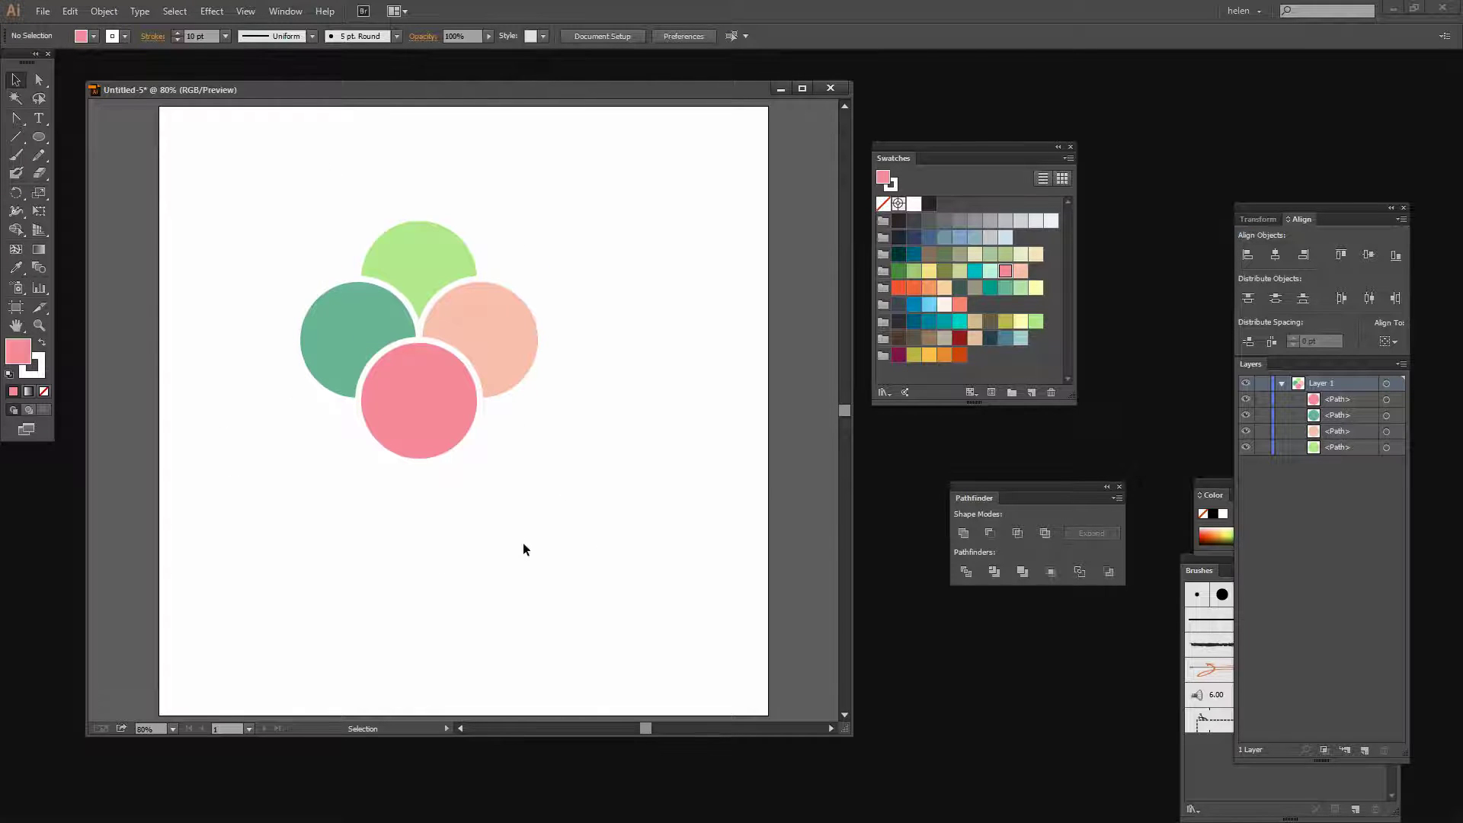
Select all four circles and Divide them with the Pathfinder panel
left_click_drag(593, 478, 269, 174)
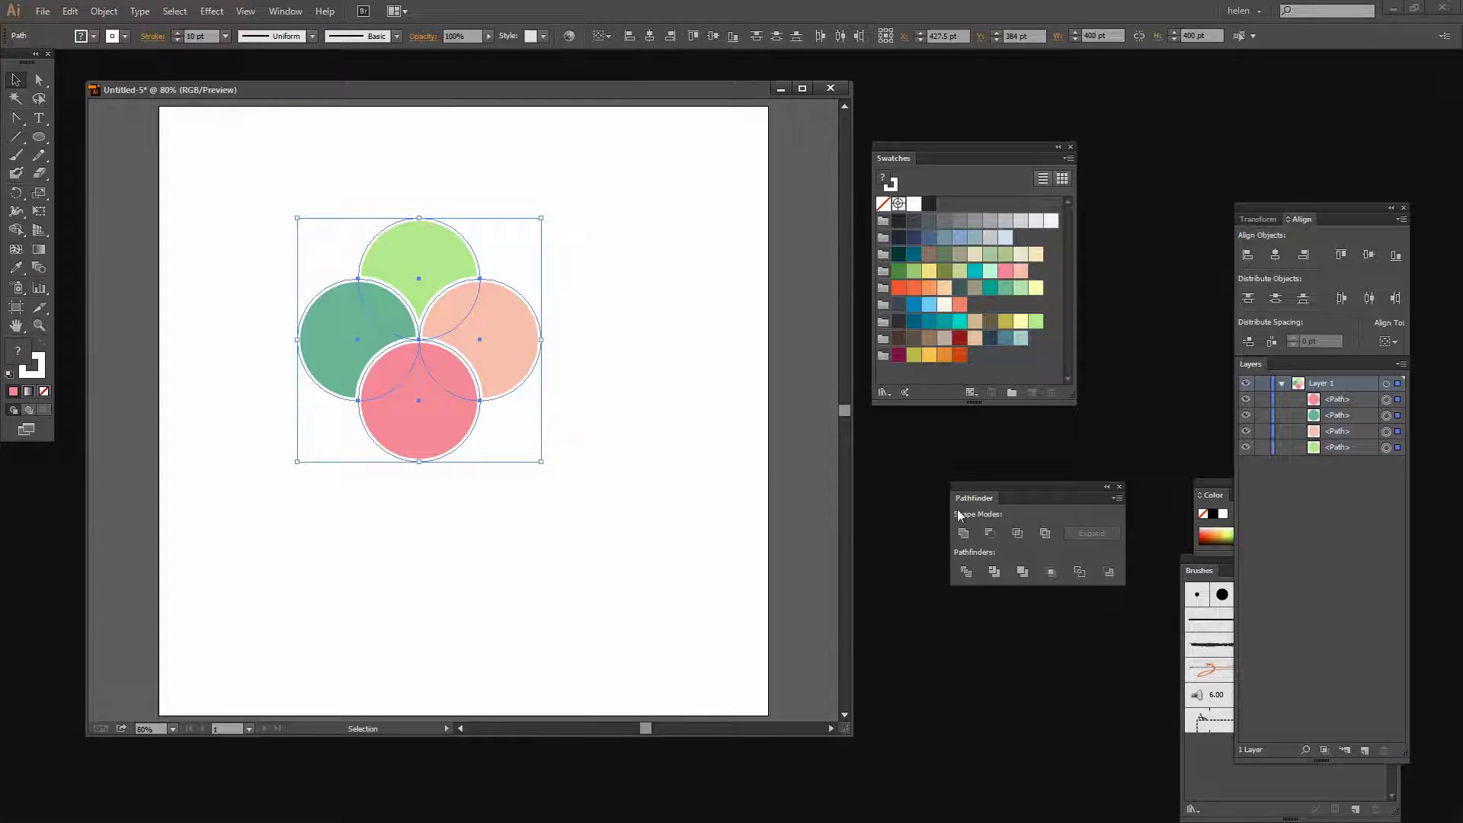
left_click_drag(973, 485, 653, 491)
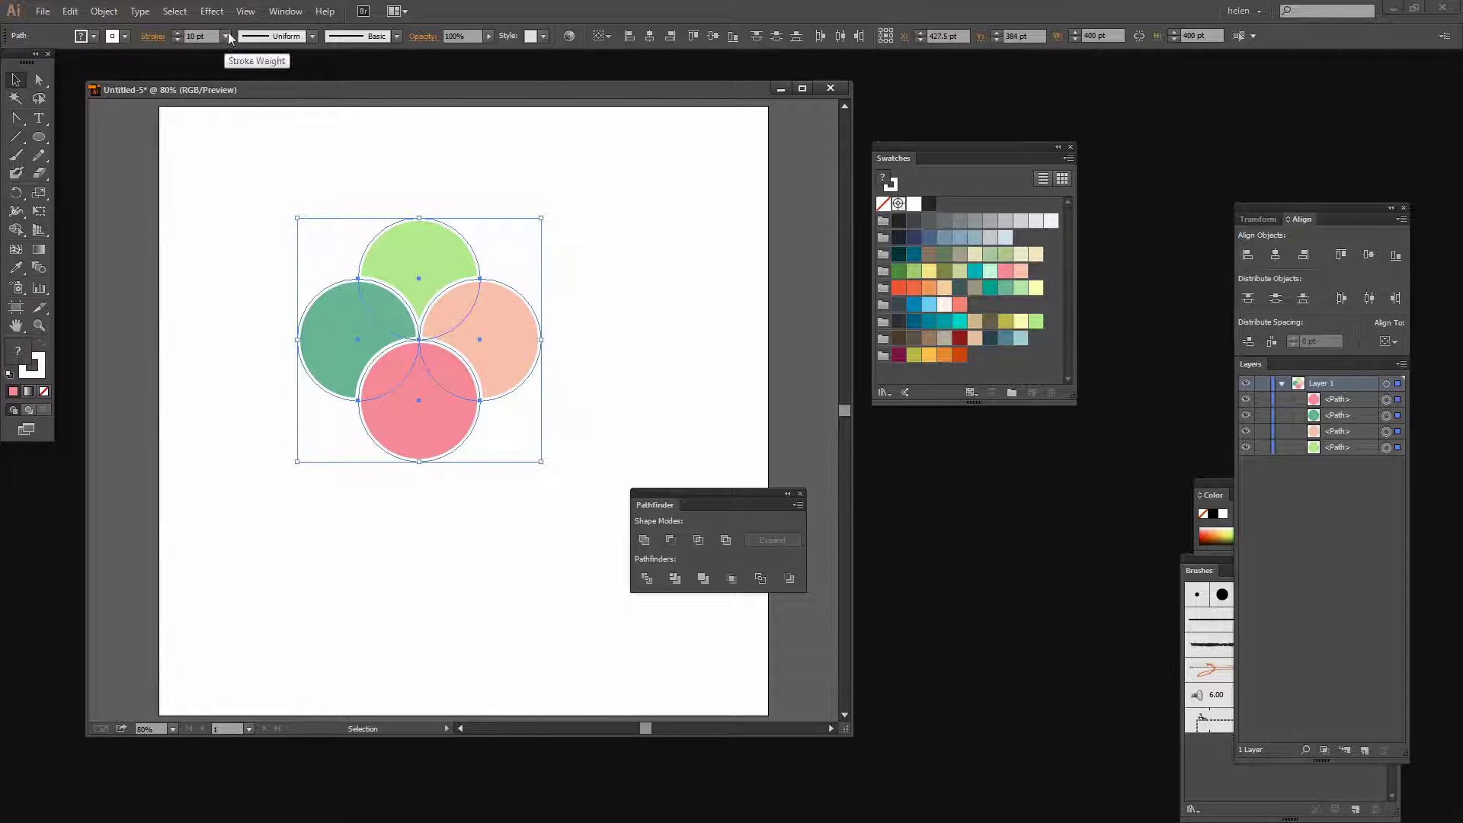
left_click(286, 11)
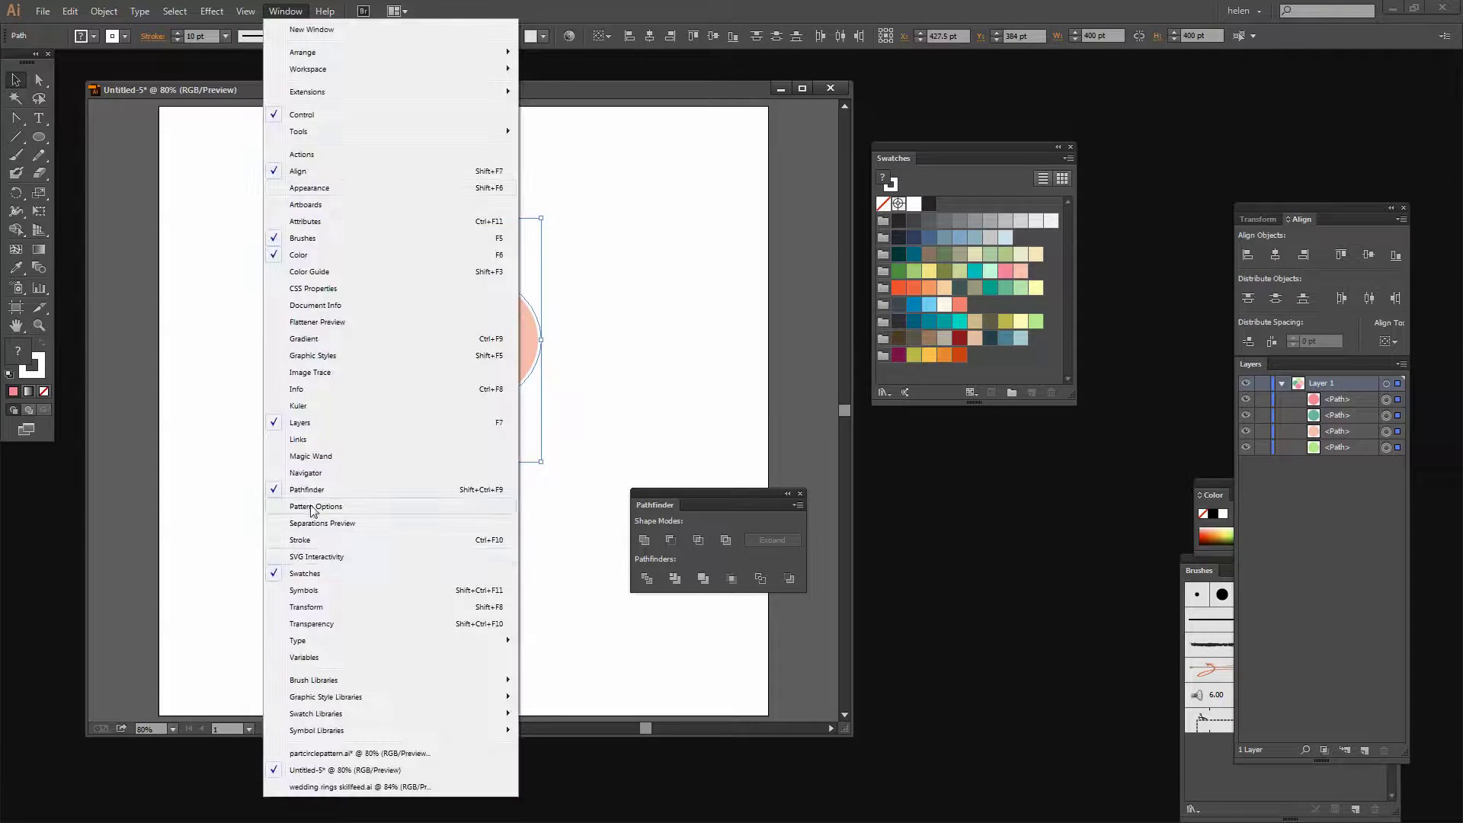
left_click(646, 580)
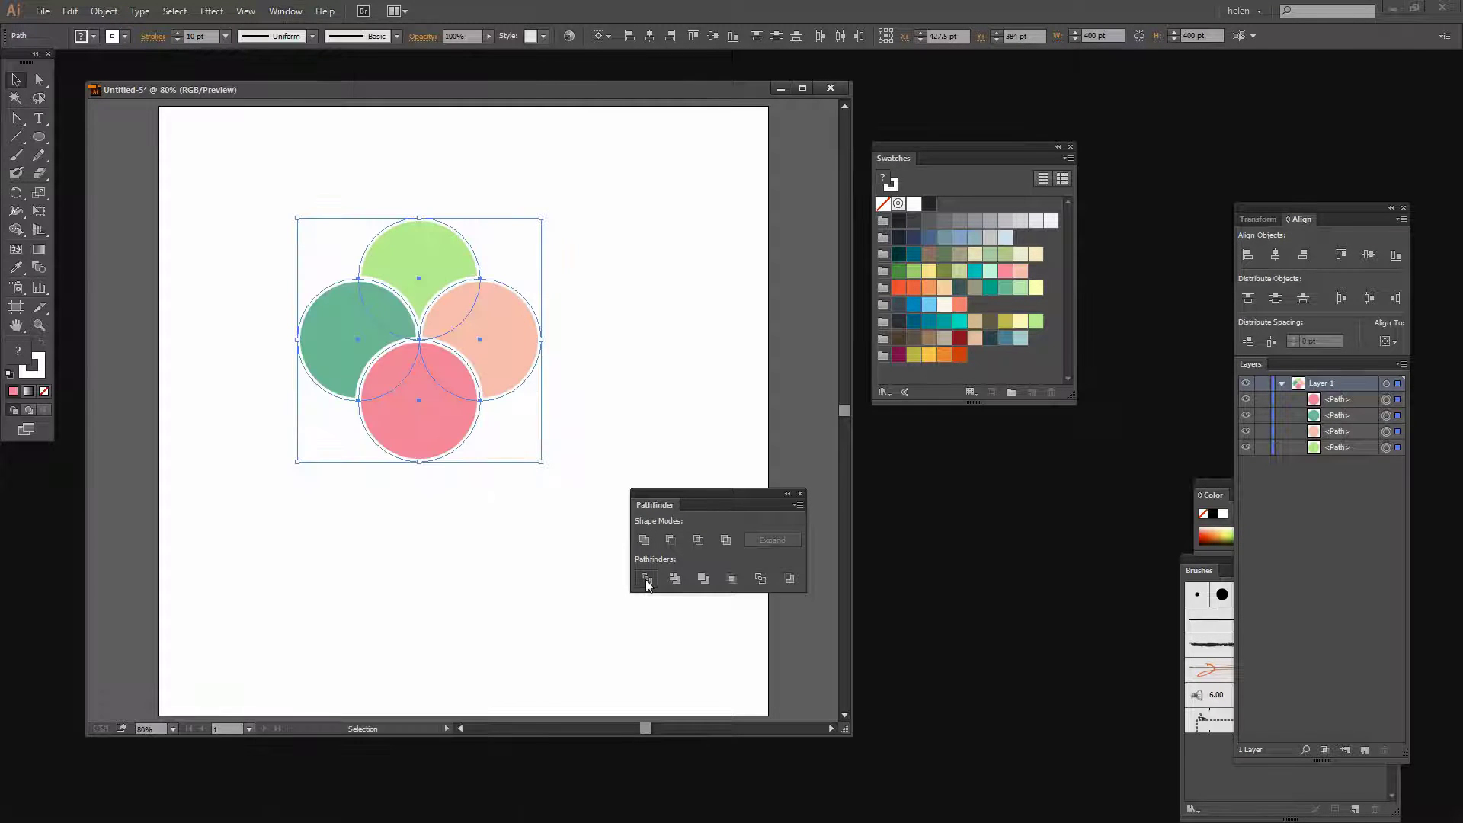
left_click(647, 581)
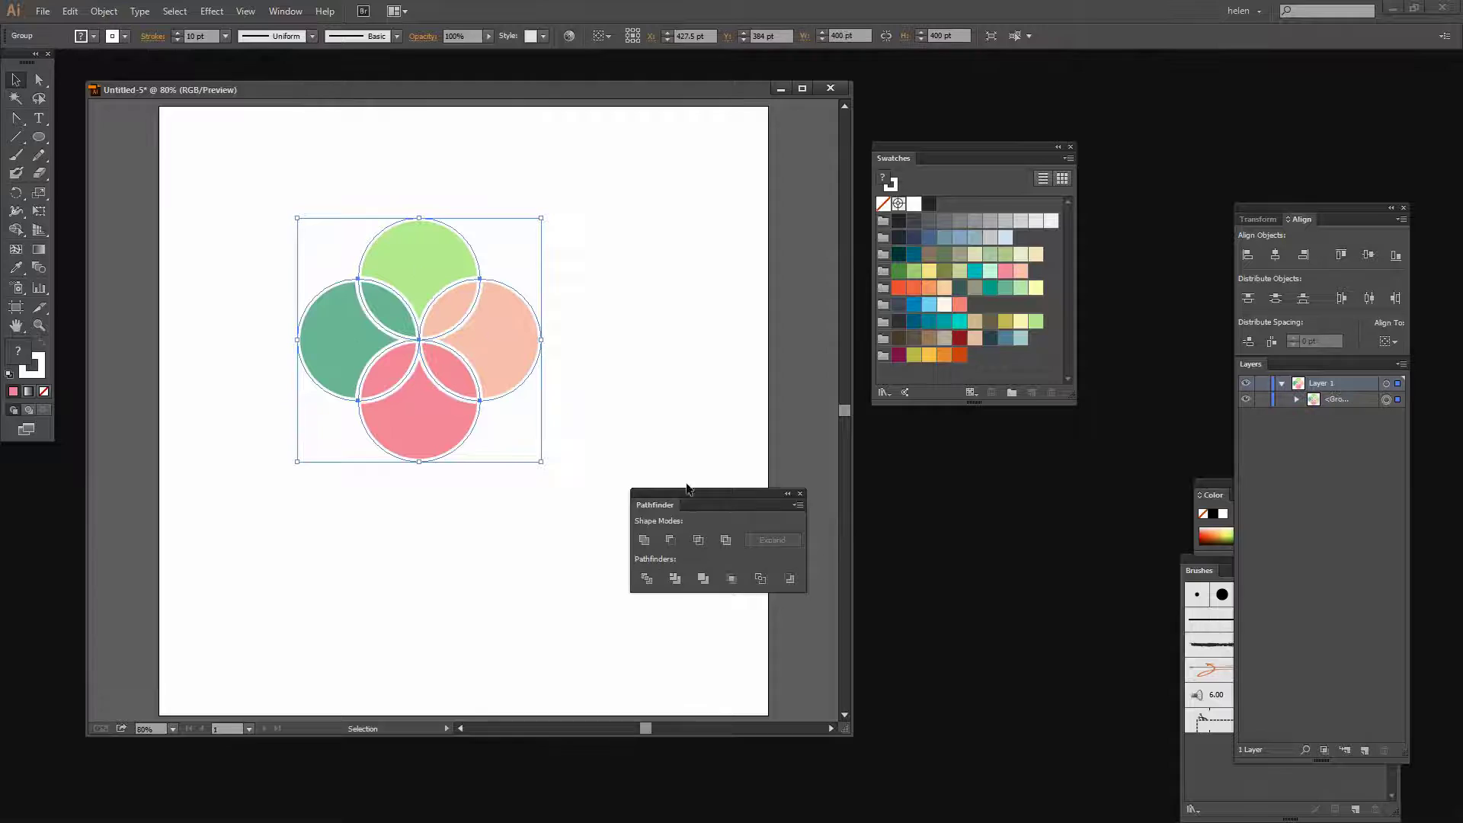
left_click_drag(691, 502, 937, 492)
left_click(450, 519)
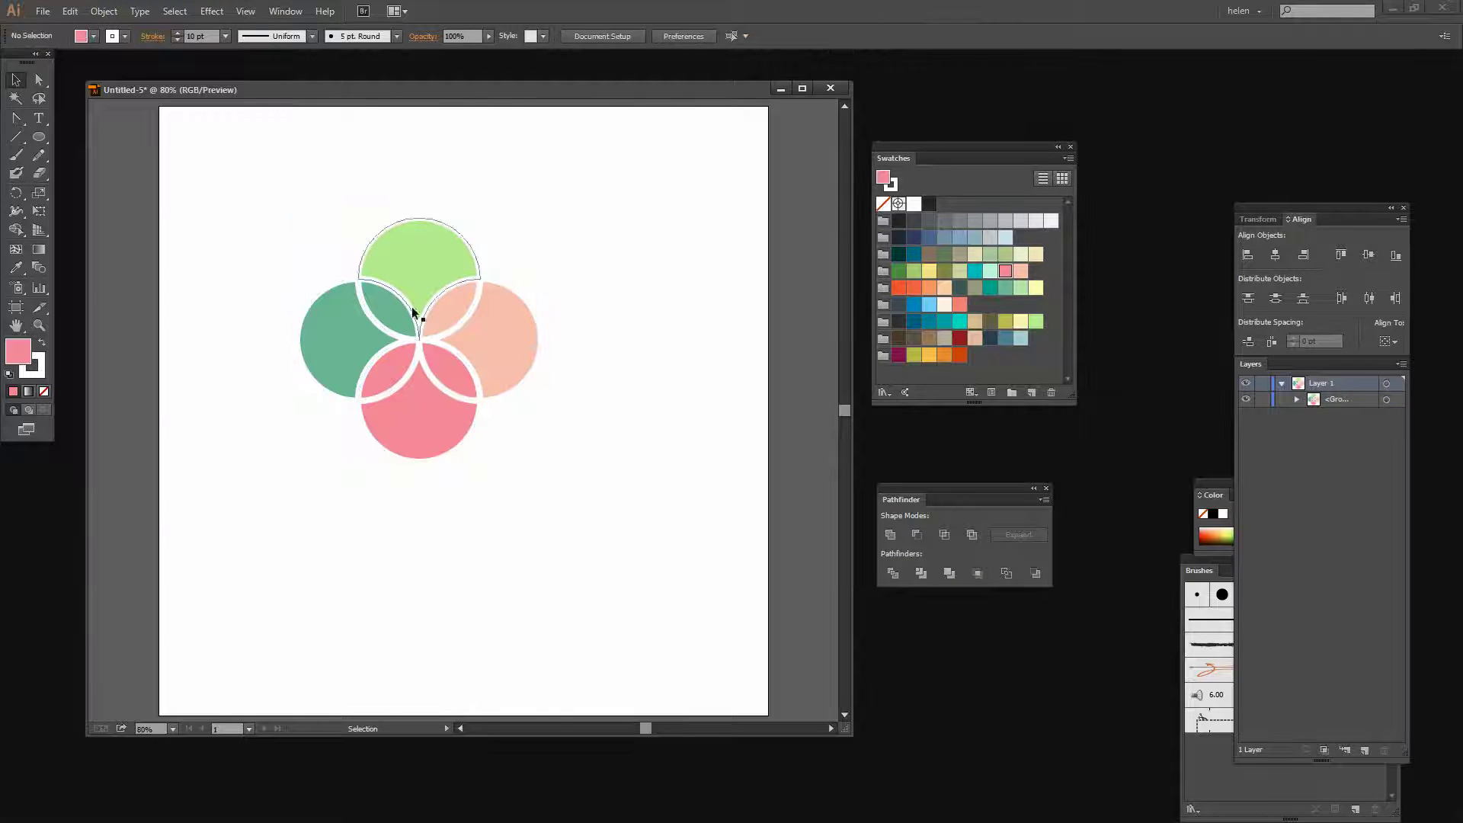
Ungroup the divided pieces and drag the lower-right pink lens out of the clover
left_click_drag(583, 350, 288, 183)
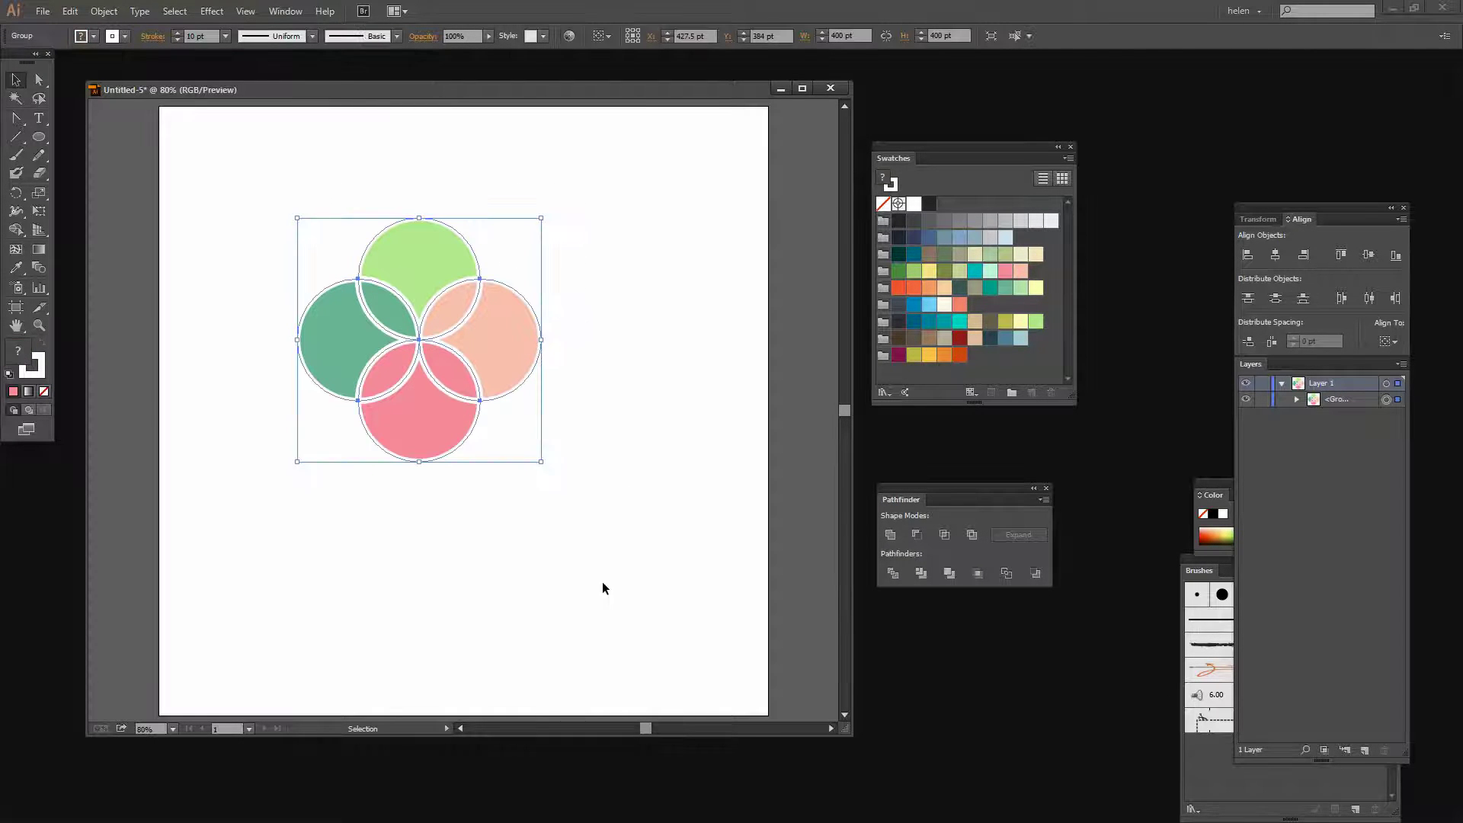
left_click_drag(596, 574, 288, 221)
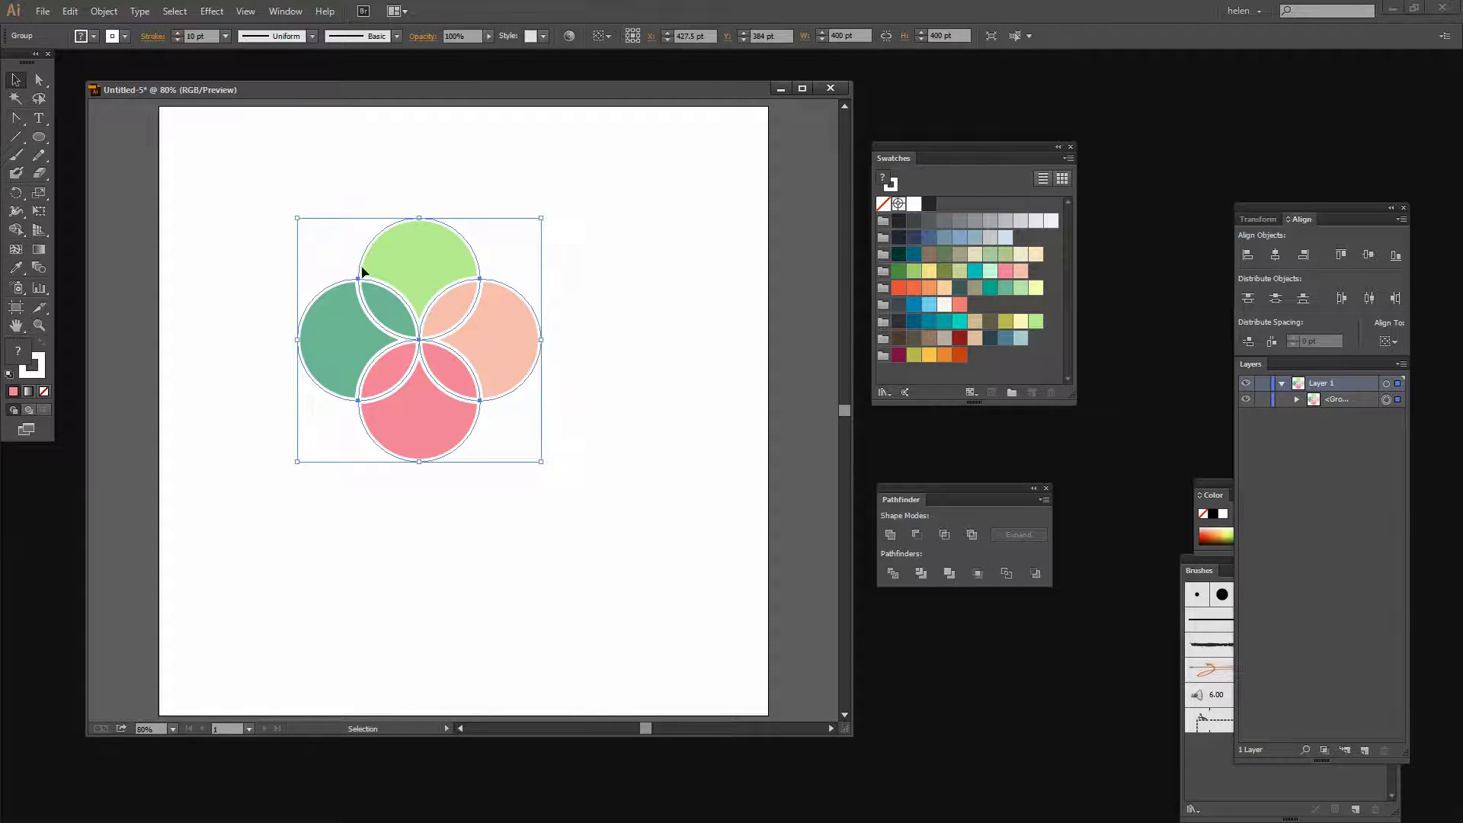
left_click(104, 11)
left_click(128, 86)
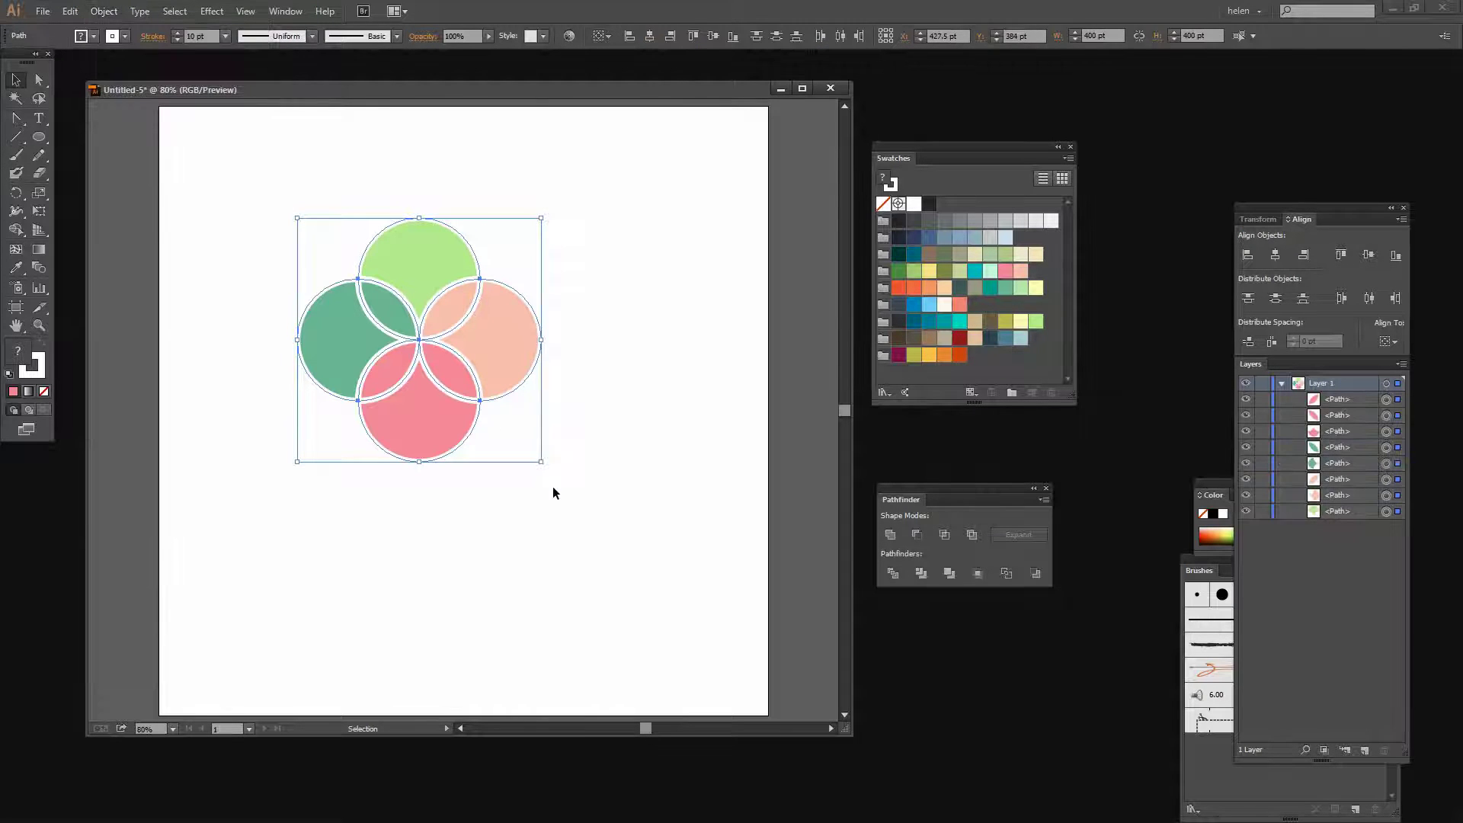
left_click(552, 487)
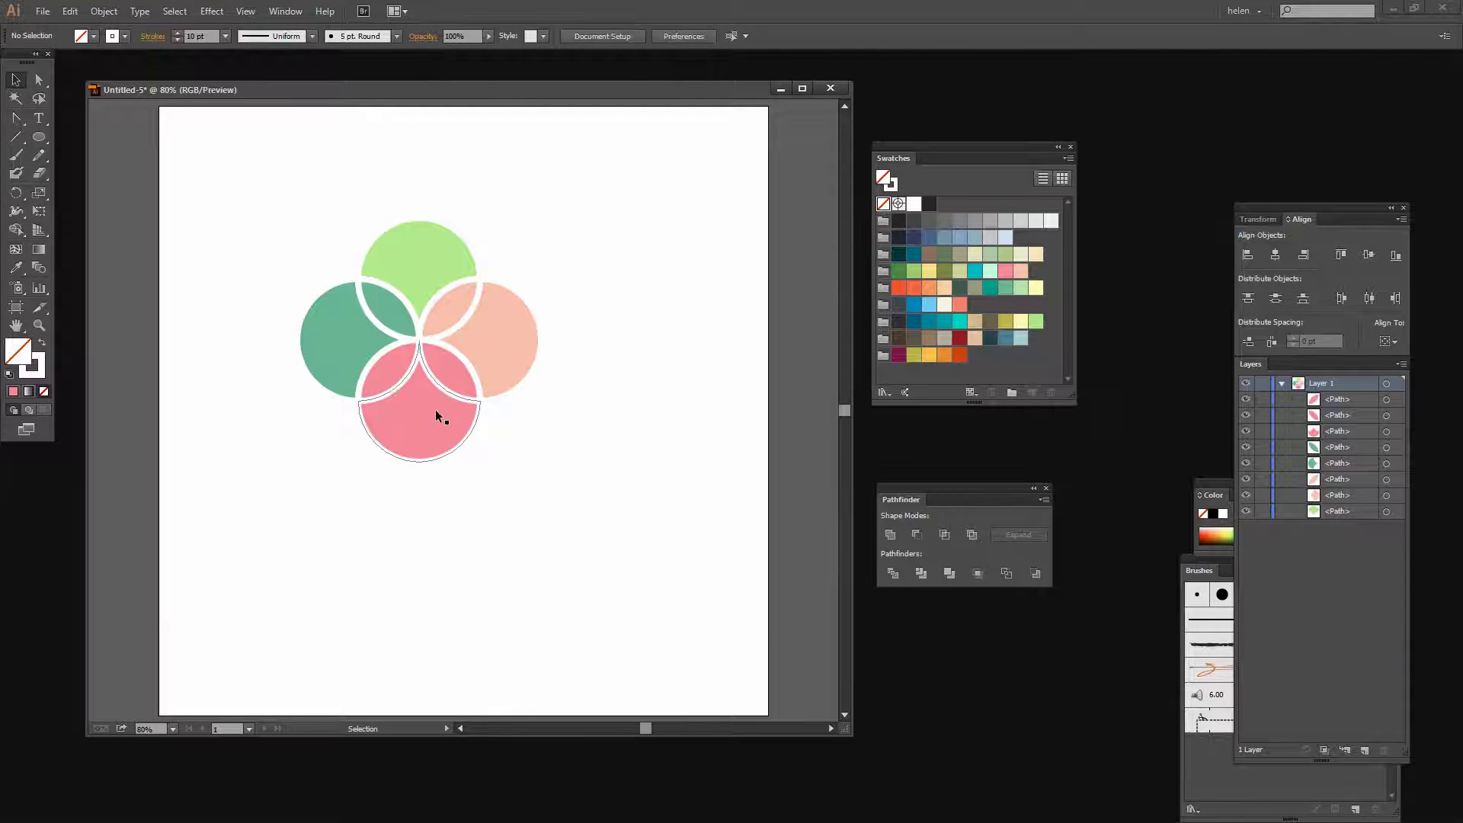
left_click_drag(447, 373, 600, 486)
Drag the pink, peach, green and second pink lenses out to the artboard's right edge
left_click_drag(392, 381, 296, 555)
left_click_drag(440, 305, 608, 227)
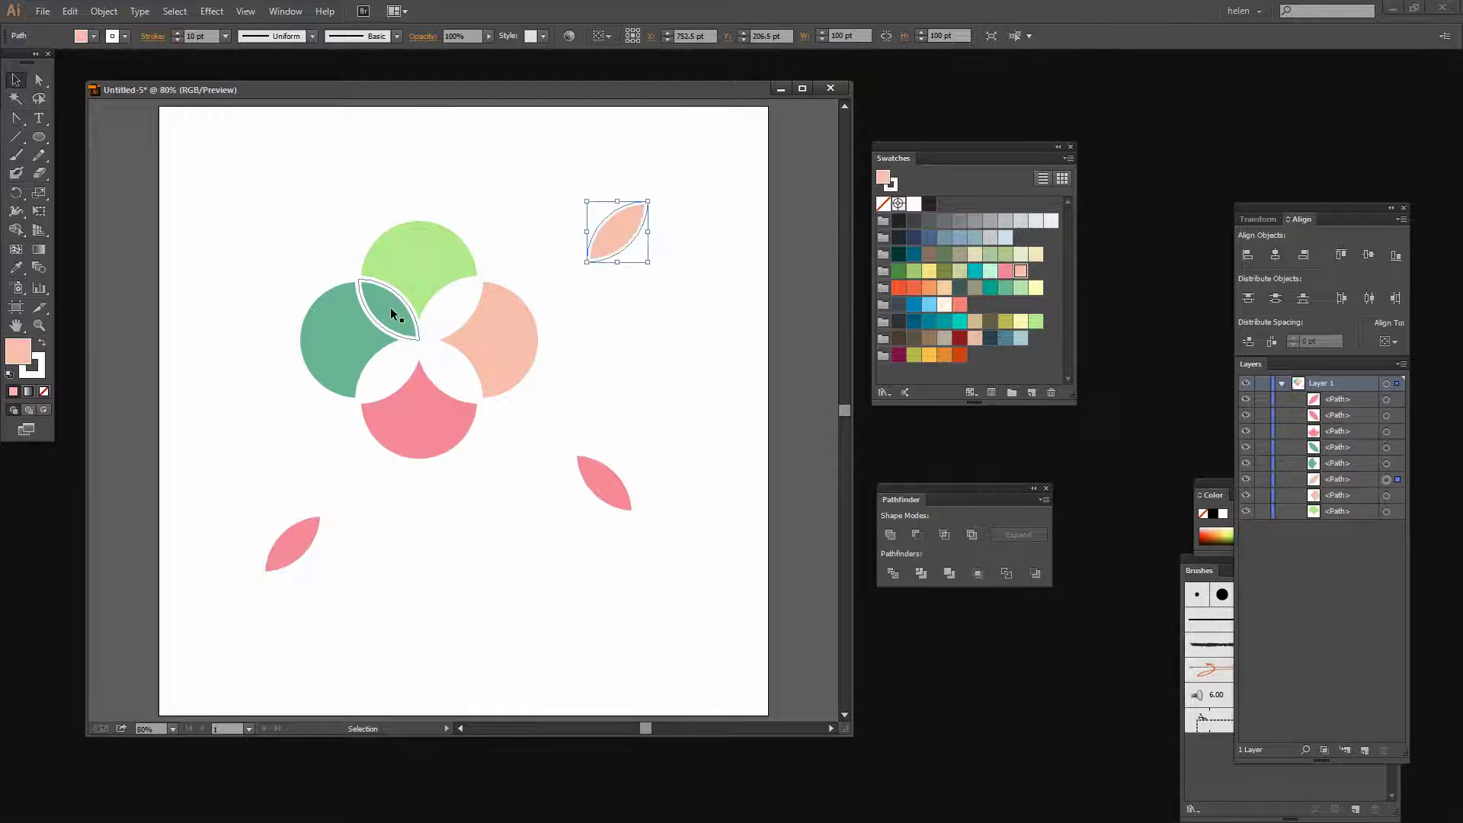
left_click_drag(390, 307, 703, 328)
left_click_drag(608, 242, 802, 239)
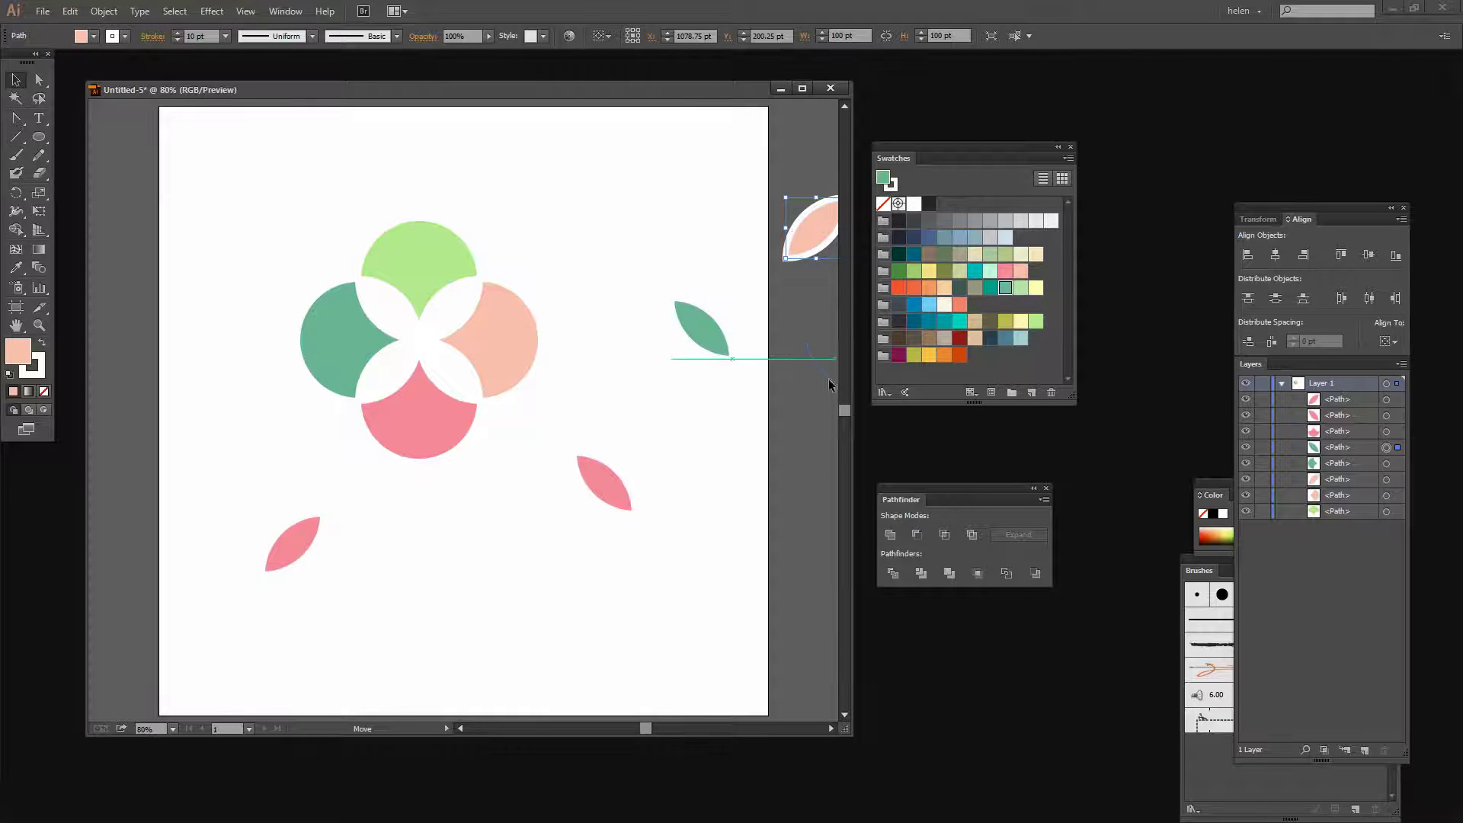
left_click(702, 329)
left_click(605, 483)
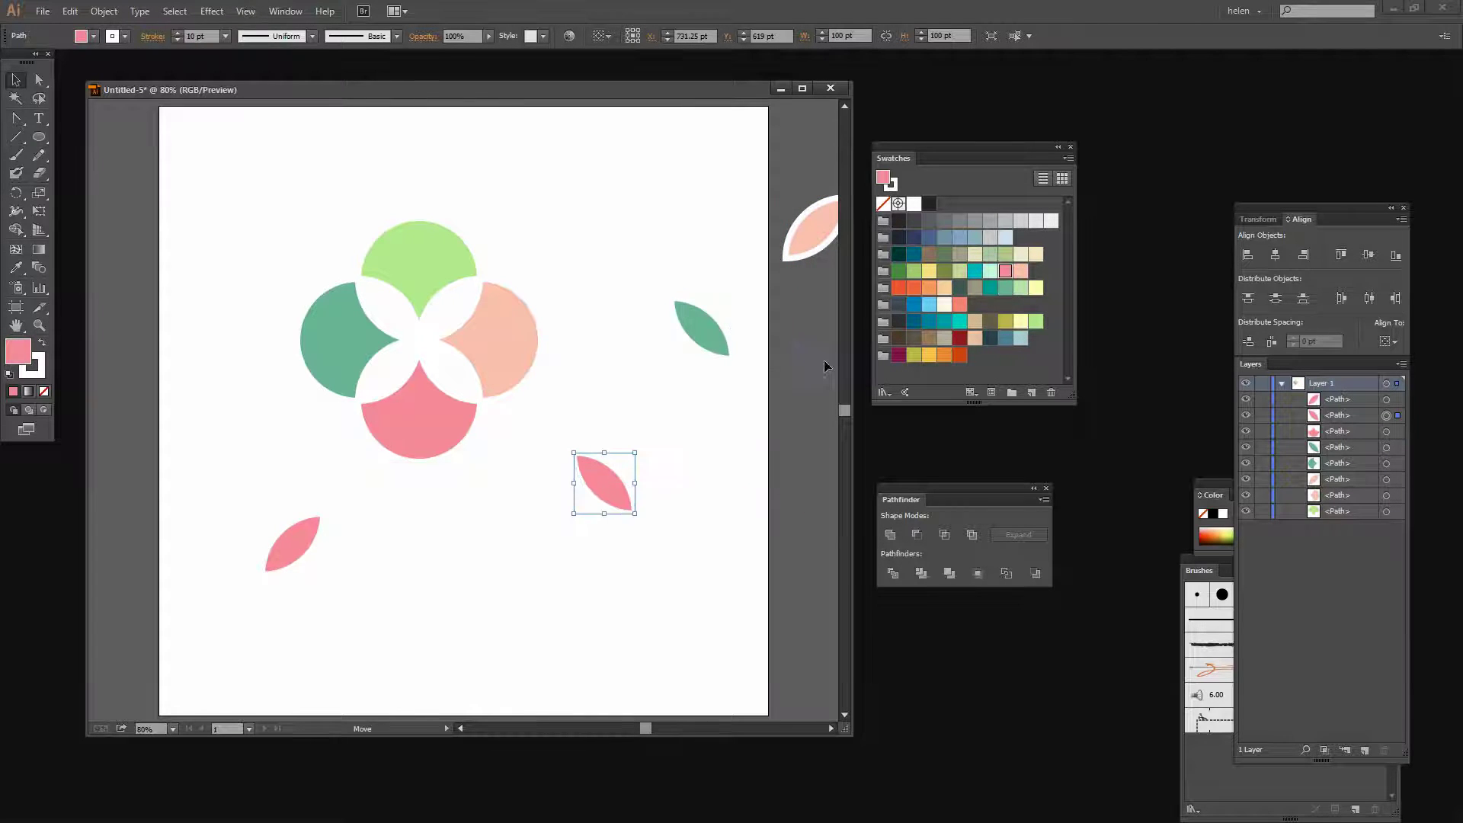
left_click_drag(703, 329, 827, 355)
left_click_drag(290, 561, 811, 592)
left_click_drag(612, 497, 827, 490)
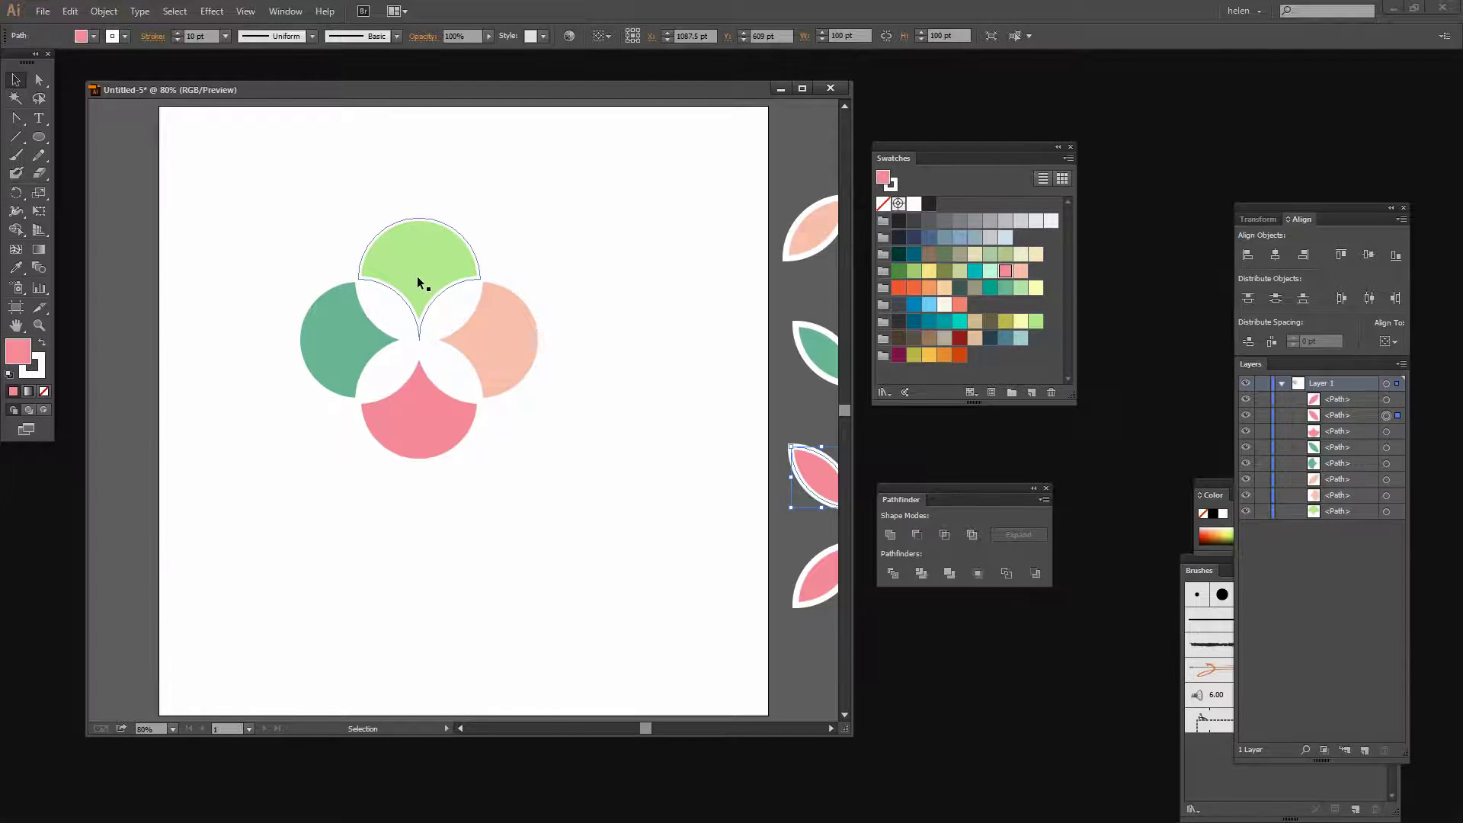
left_click(418, 423)
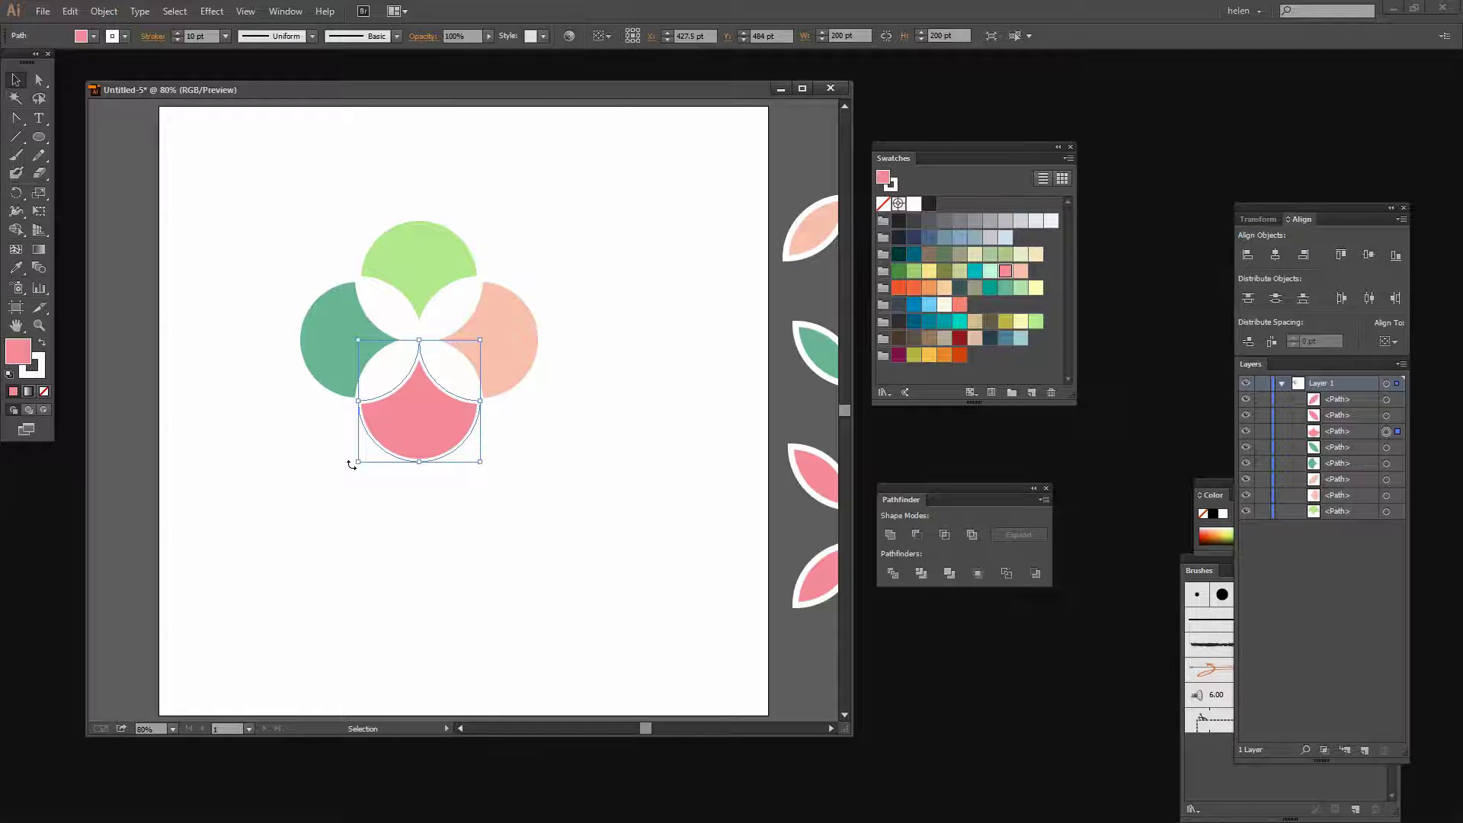
Rotate the pink piece 180° to point down and the green piece to point up, then select all four
left_click_drag(351, 464, 462, 355)
left_click(436, 511)
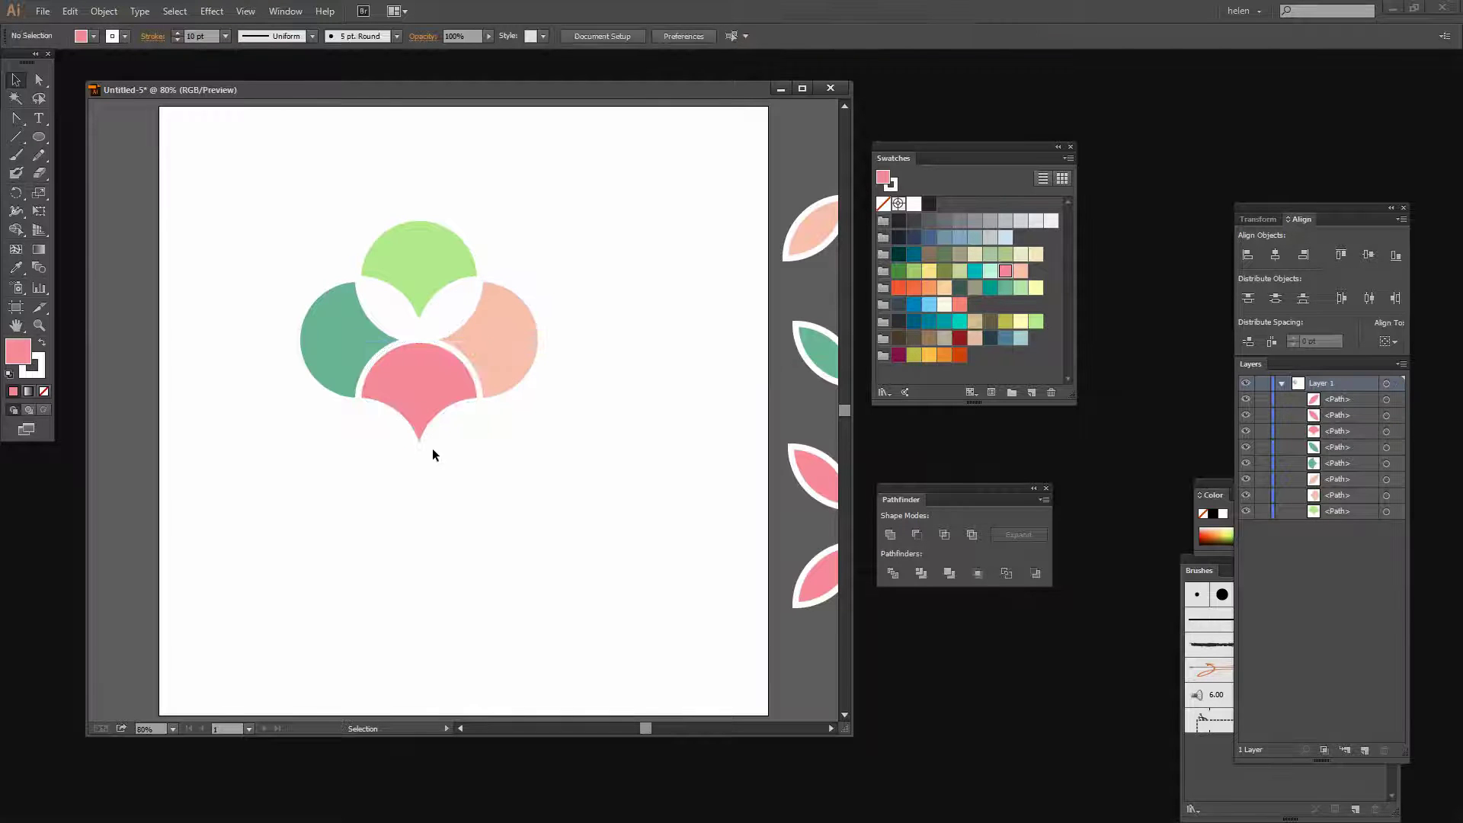
left_click(428, 263)
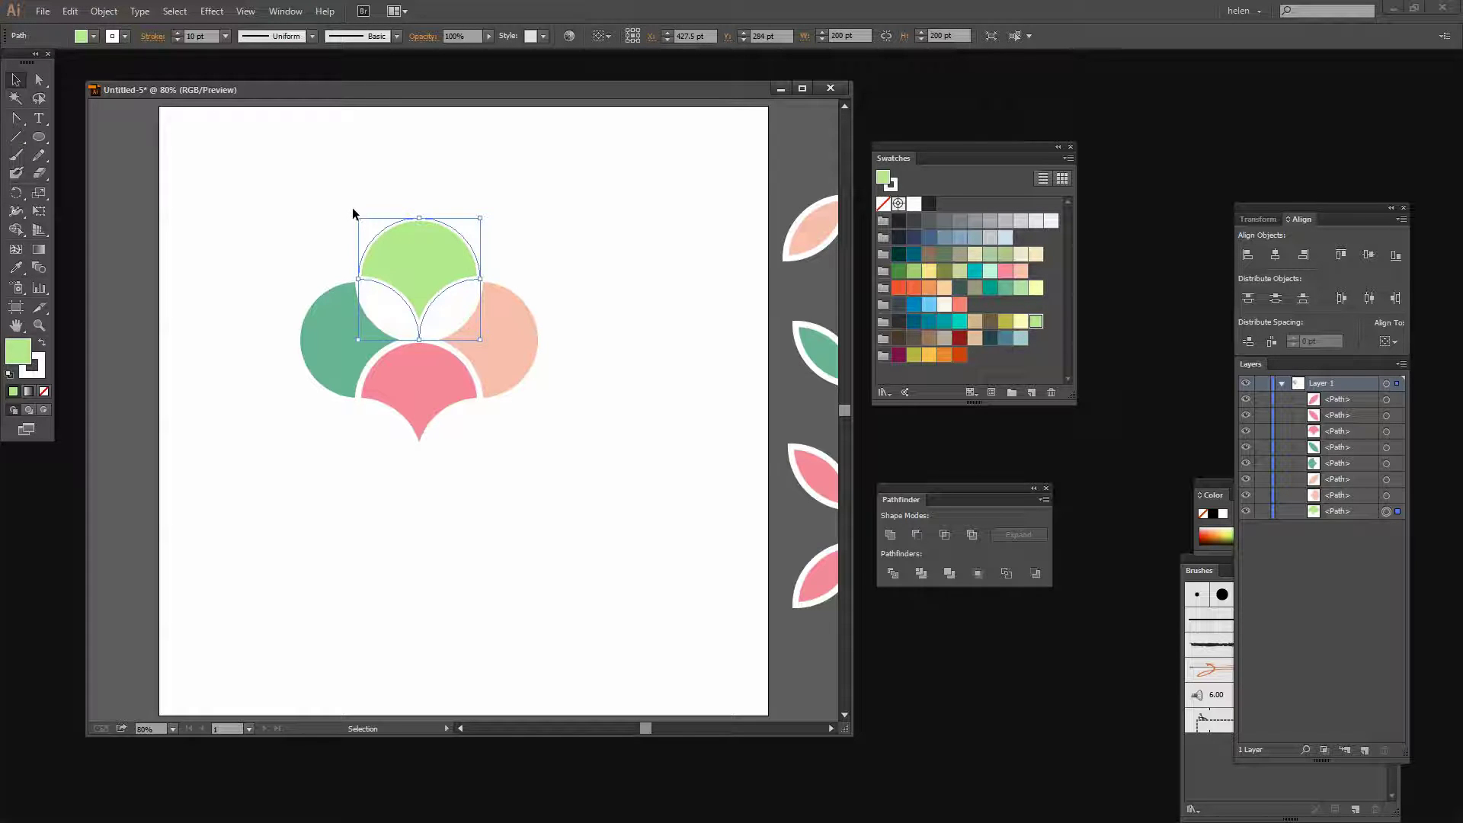
left_click_drag(353, 210, 341, 305)
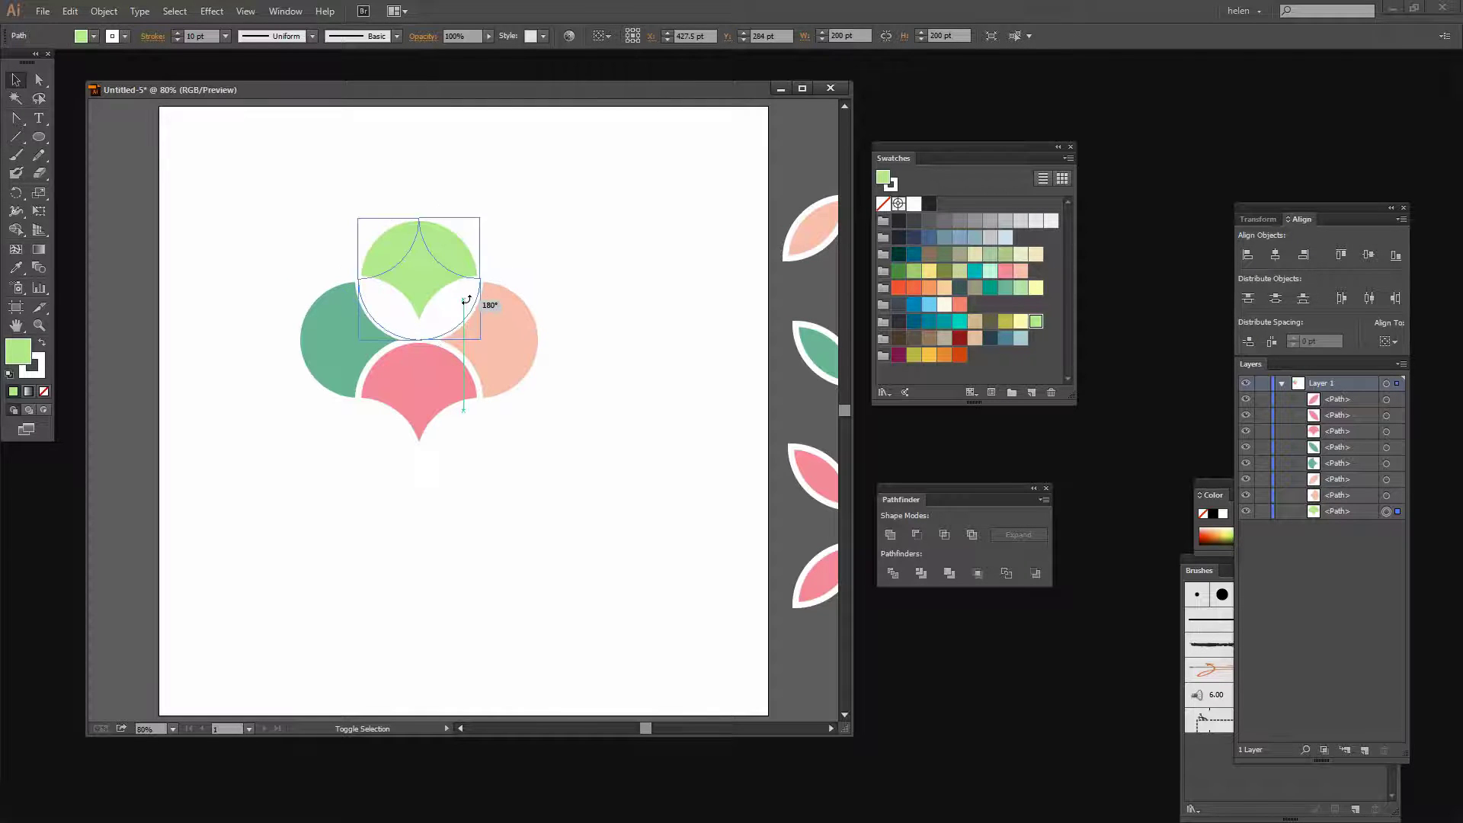
left_click(559, 419)
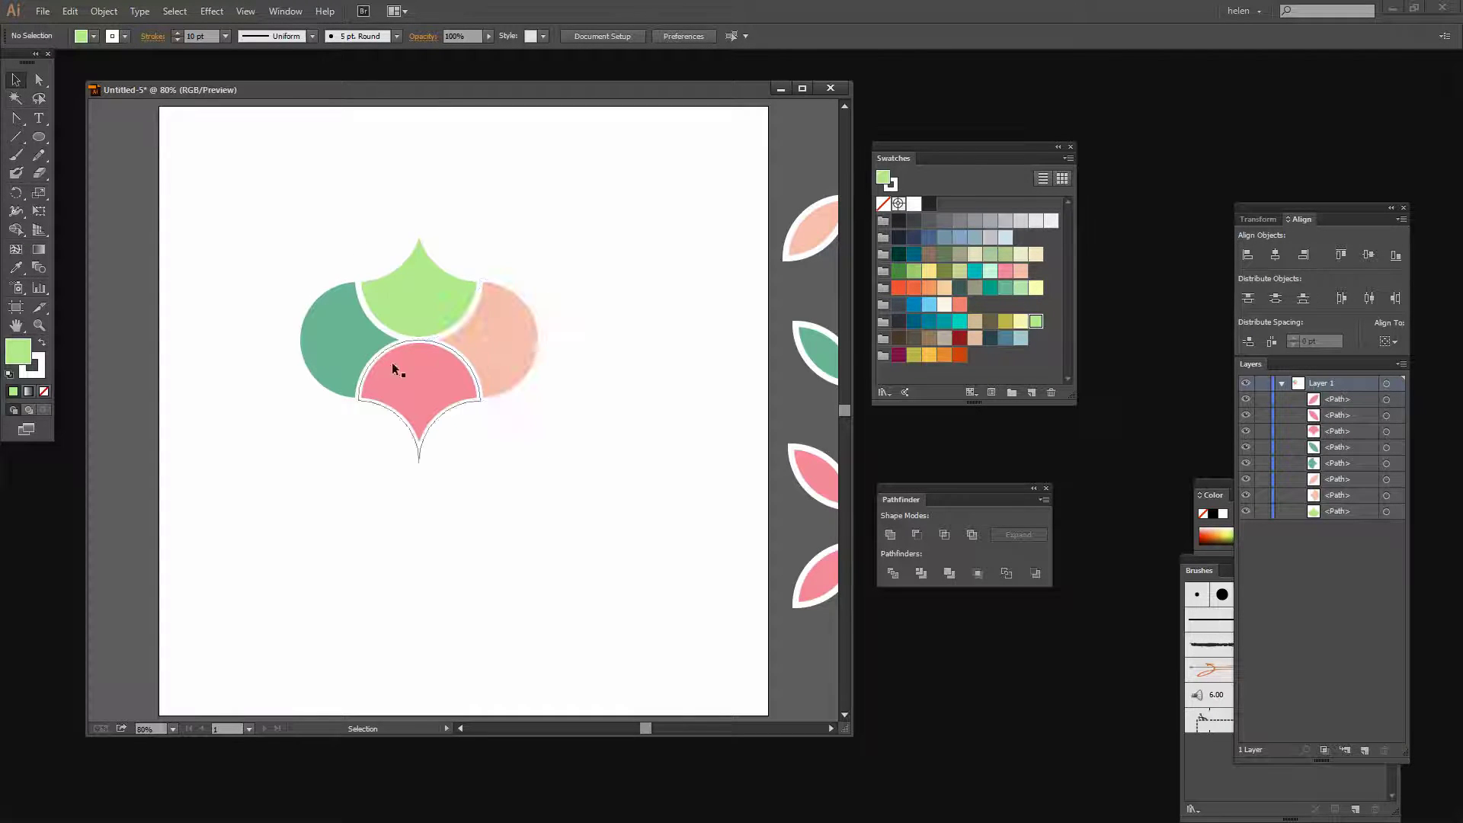
left_click_drag(565, 483, 282, 250)
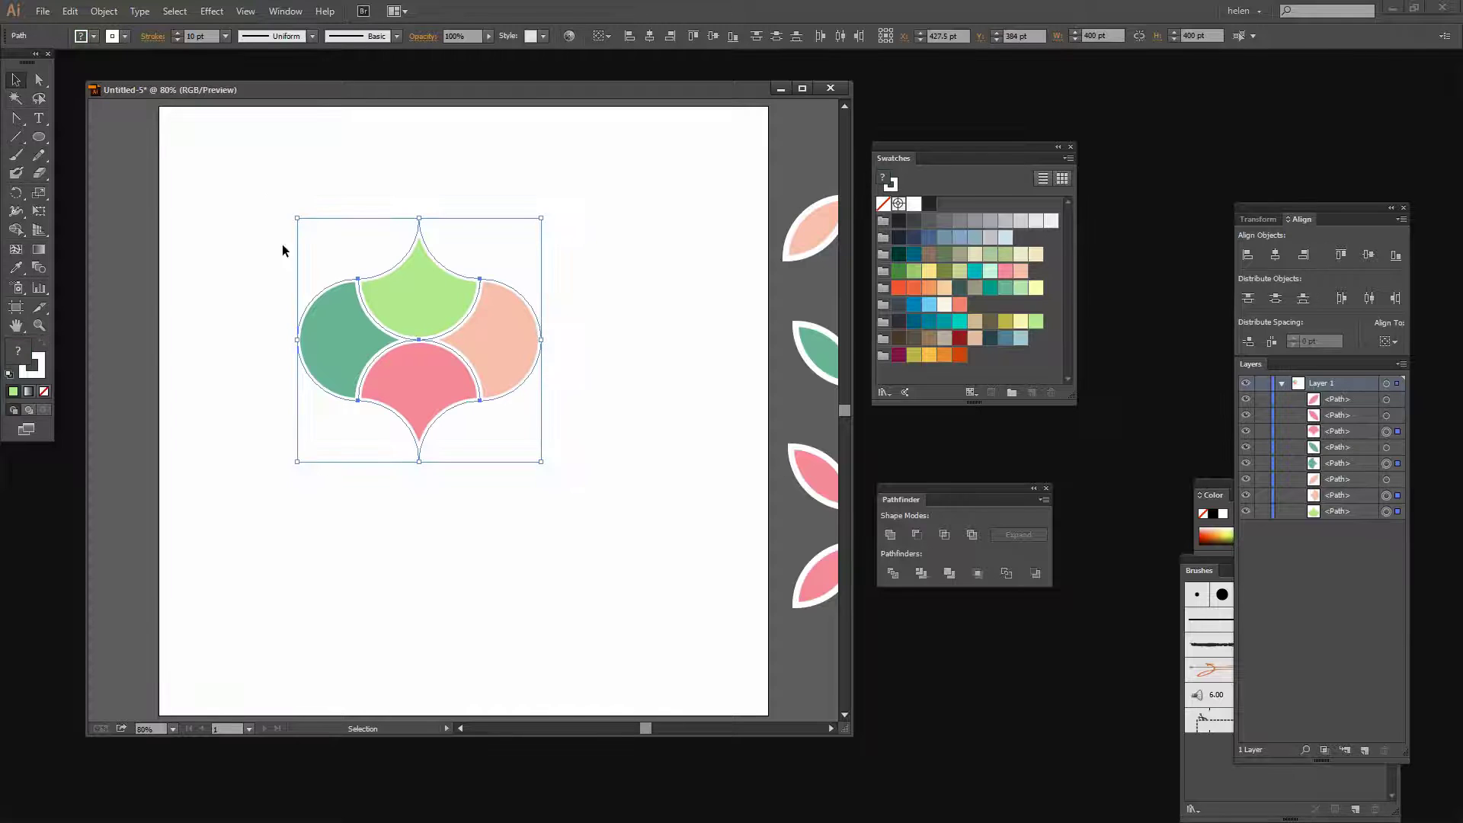
Make a new pattern from the four selected shapes with Object > Pattern > Make
left_click(99, 12)
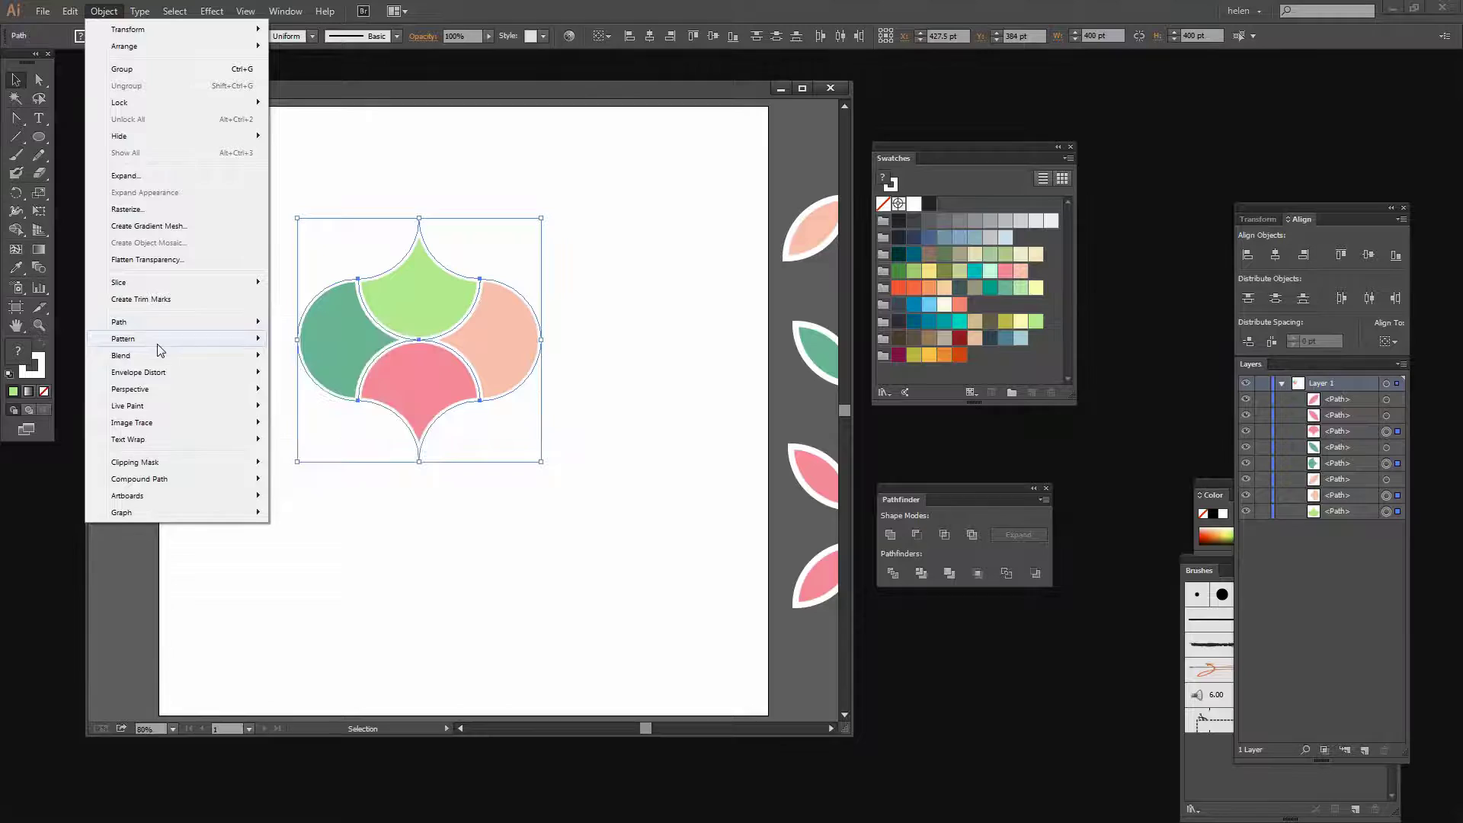
mouse_move(160, 343)
left_click(299, 337)
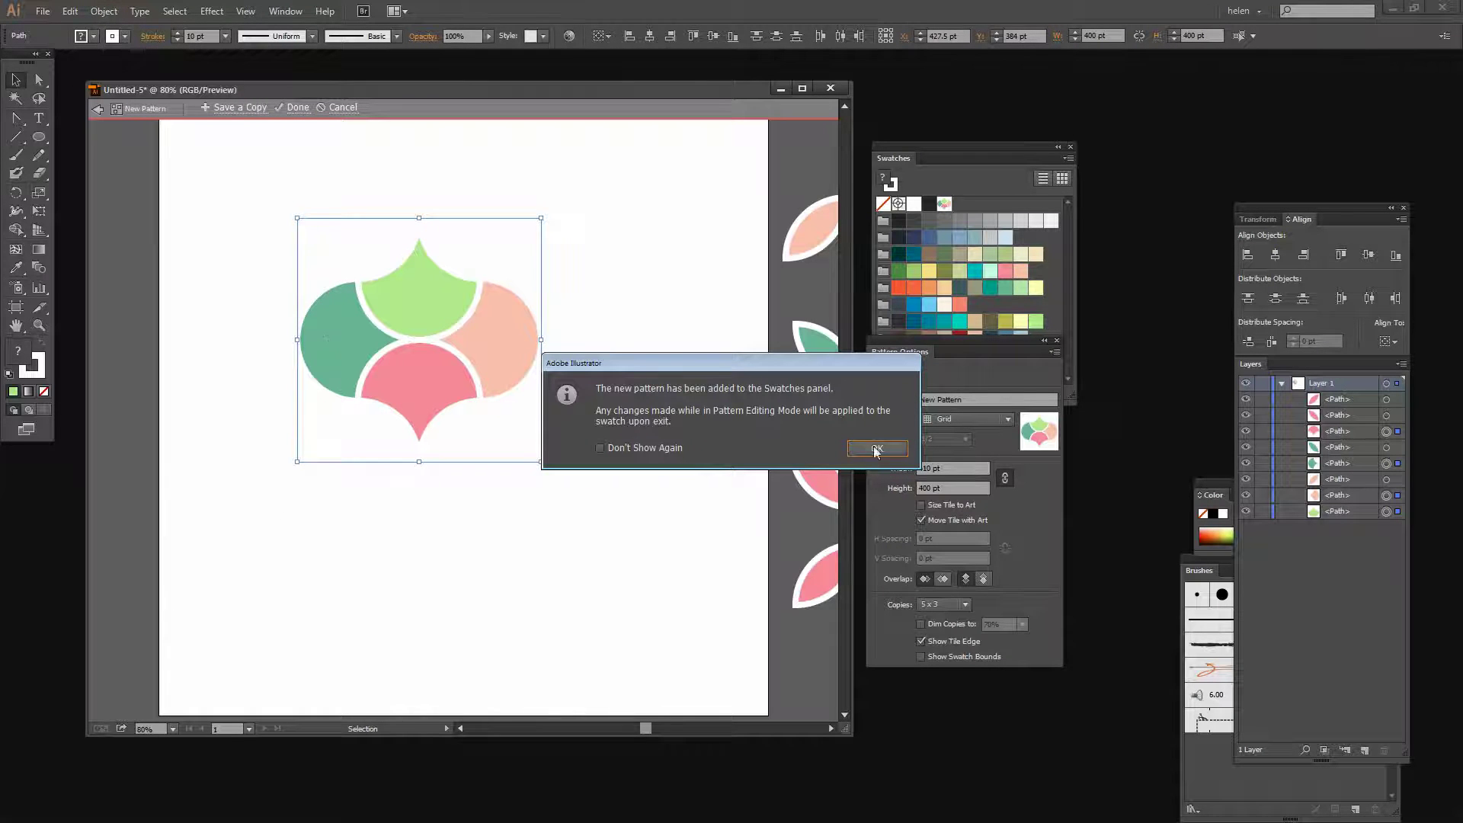
left_click(877, 449)
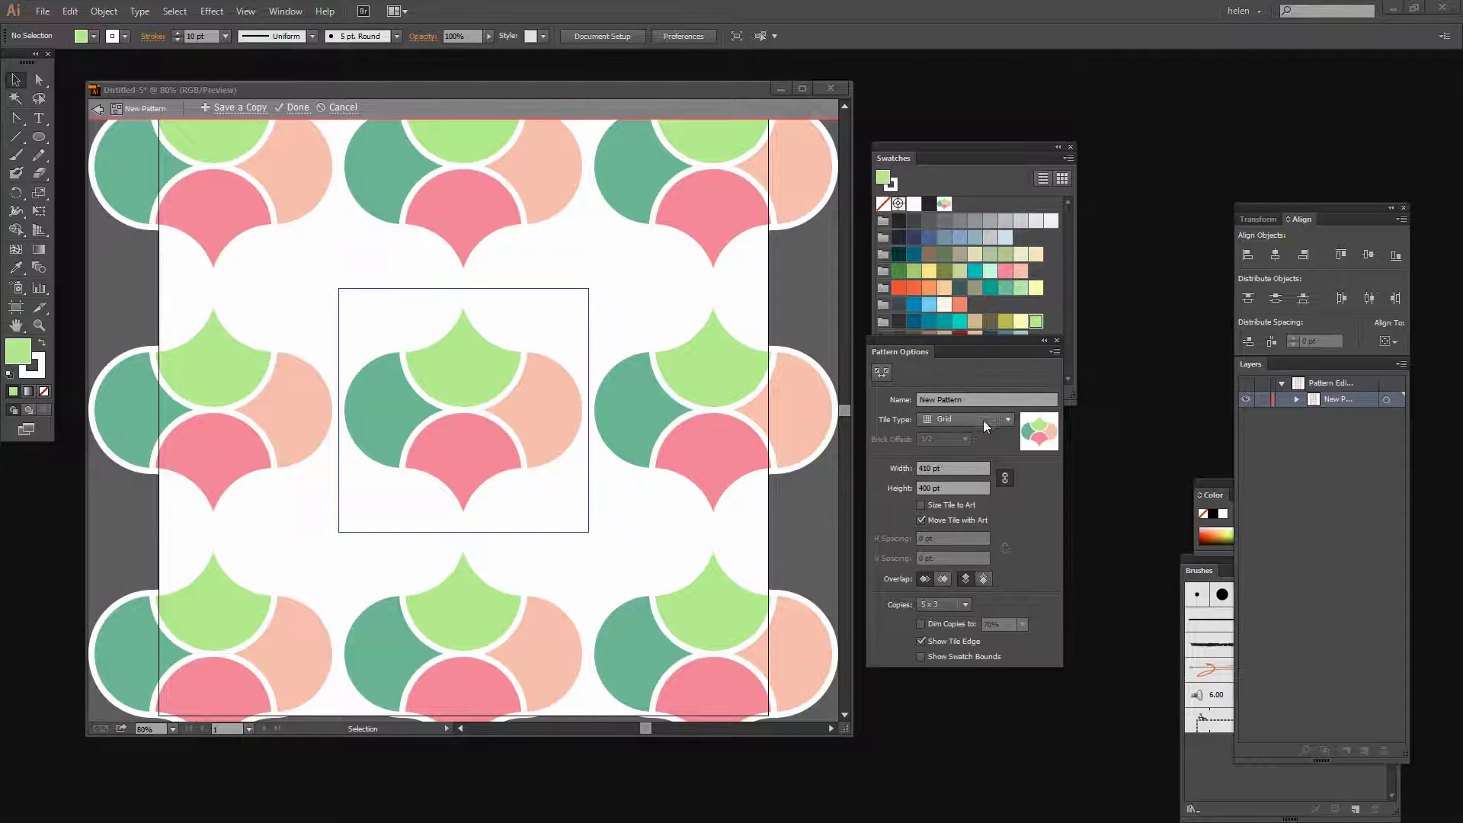
left_click_drag(927, 337, 842, 383)
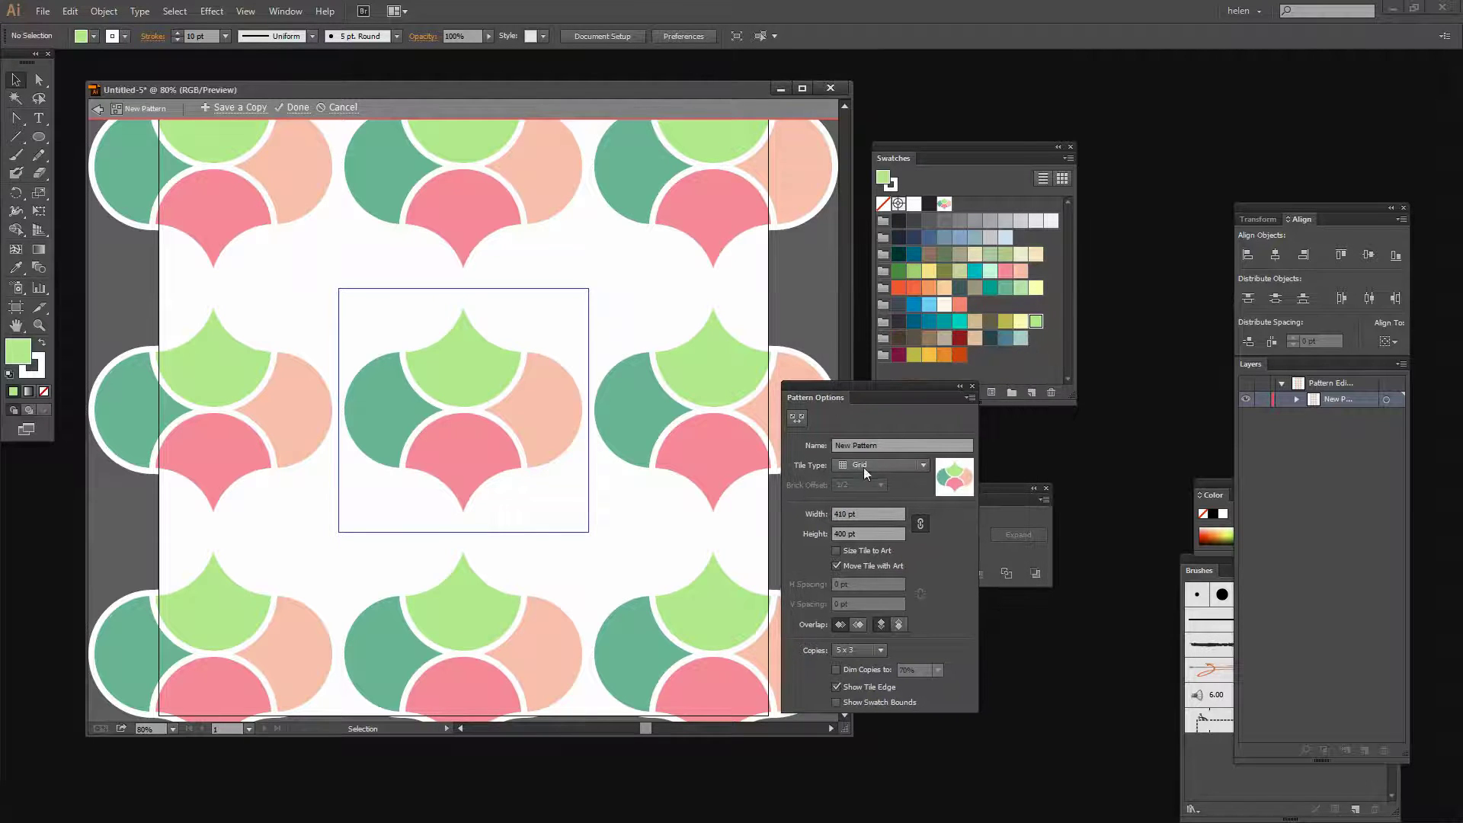
Set the pattern's Tile Type to Brick by Row with a 1/2 offset
left_click(904, 466)
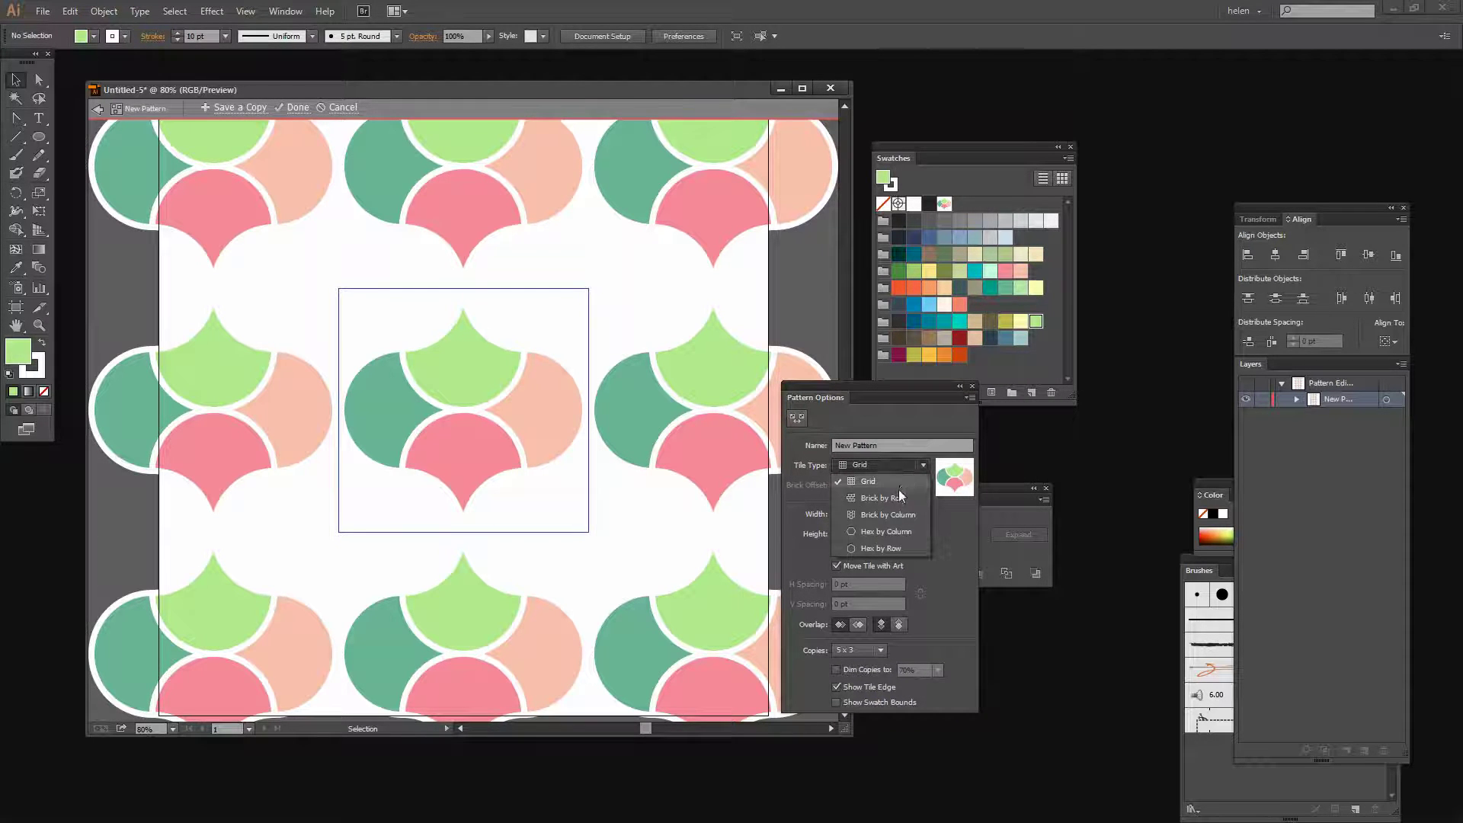
left_click(895, 497)
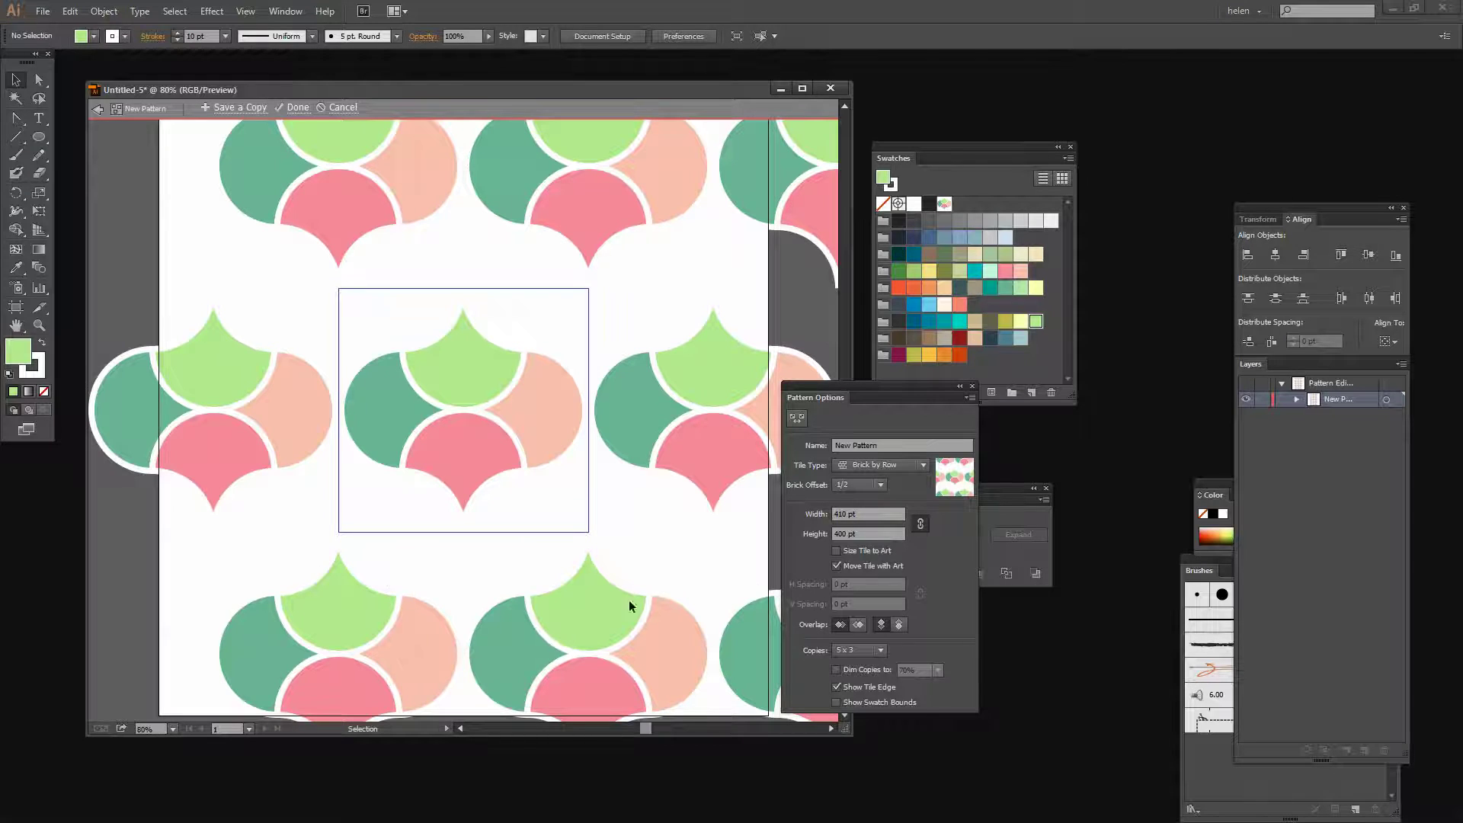
left_click_drag(825, 395, 937, 409)
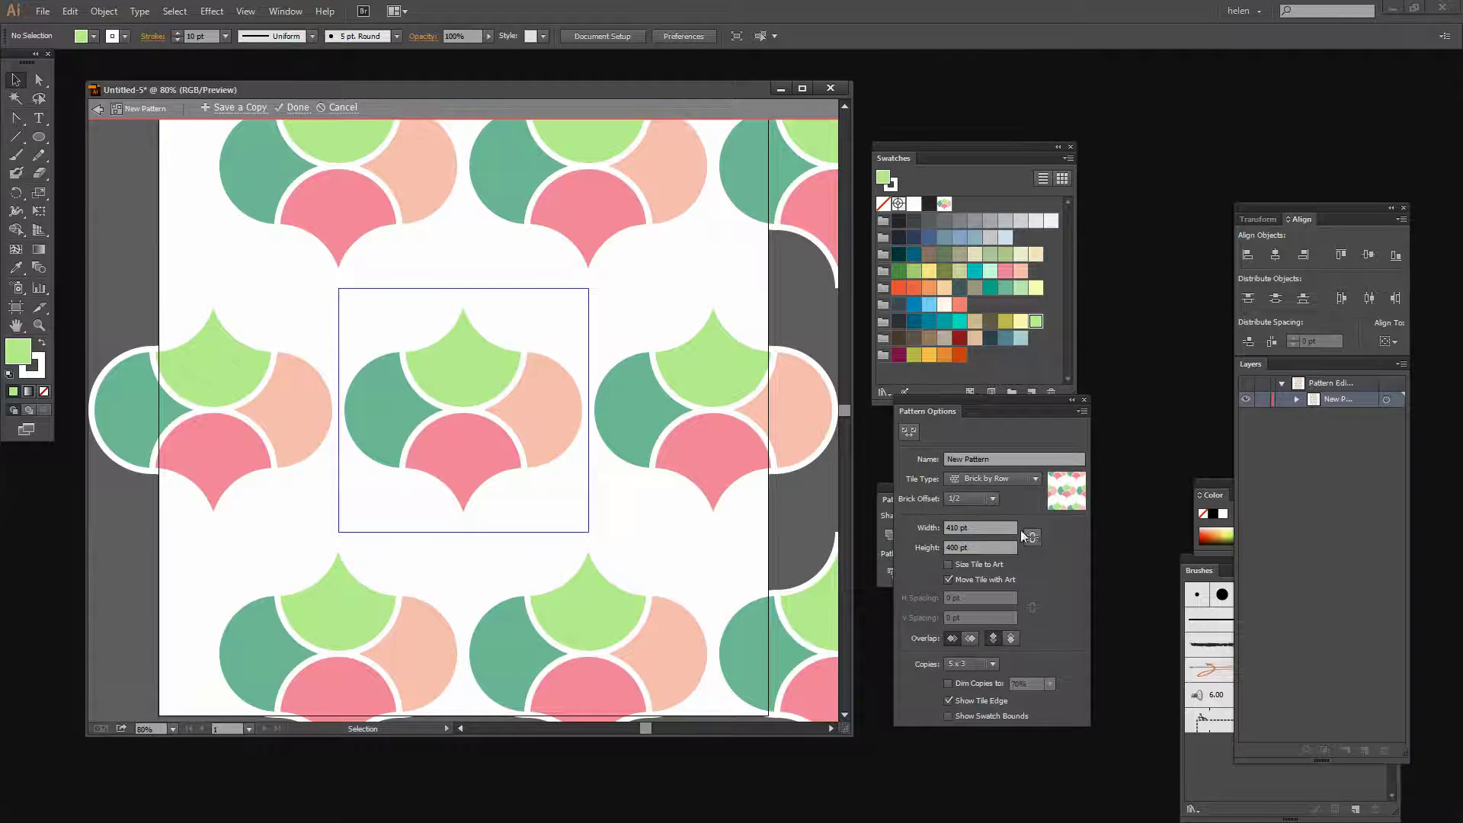
Lower the pattern tile height from 400 pt down to about 191 pt
left_click(954, 547)
key("Down")
key("Down")
key("Down")
key("Down")
key("Down")
key("Down")
key("Down")
key("Down")
key("Down")
key("Down")
key("Down")
key("Down")
key("Down")
key("Down")
key("Down")
key("Down")
key("Down")
key("Down")
key("Down")
key("Down")
key("Down")
key("Down")
key("Down")
key("Down")
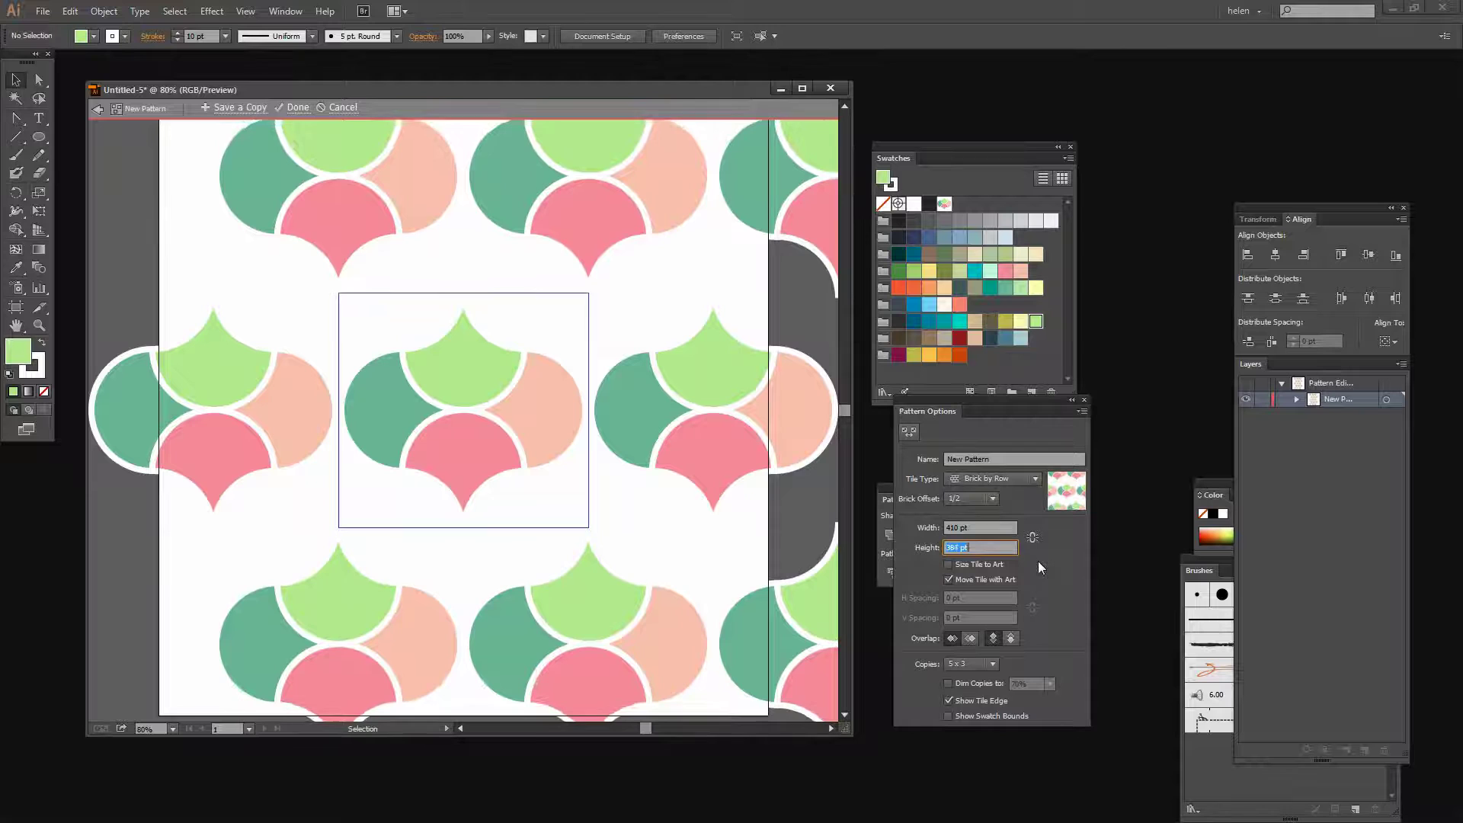
key("Down")
key("Down")
key("Down")
key("Down")
key("Down")
key("Down")
key("Down")
key("Down")
key("Down")
key("Down")
key("Down")
key("Down")
key("Down")
key("Down")
key("Down")
key("Down")
key("Down")
key("Down")
key("Down")
key("Down")
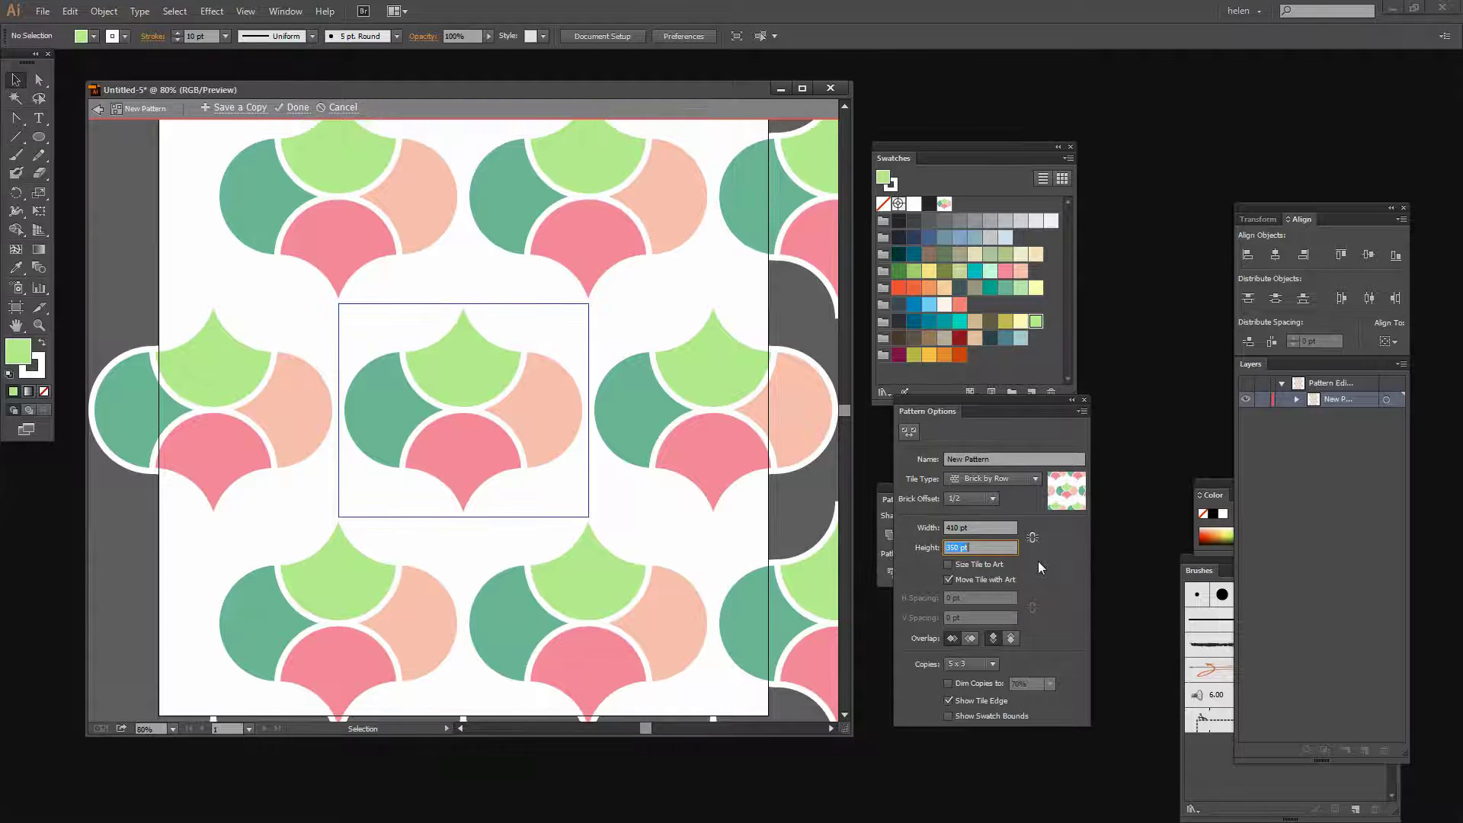
key("Down")
key("Down")
key("Down")
key("Down")
key("Down")
key("Down")
key("Down")
key("Down")
key("Down")
key("Down")
key("Down")
key("Down")
key("Down")
key("Down")
key("Down")
key("Down")
key("Down")
key("Down")
key("Down")
key("Down")
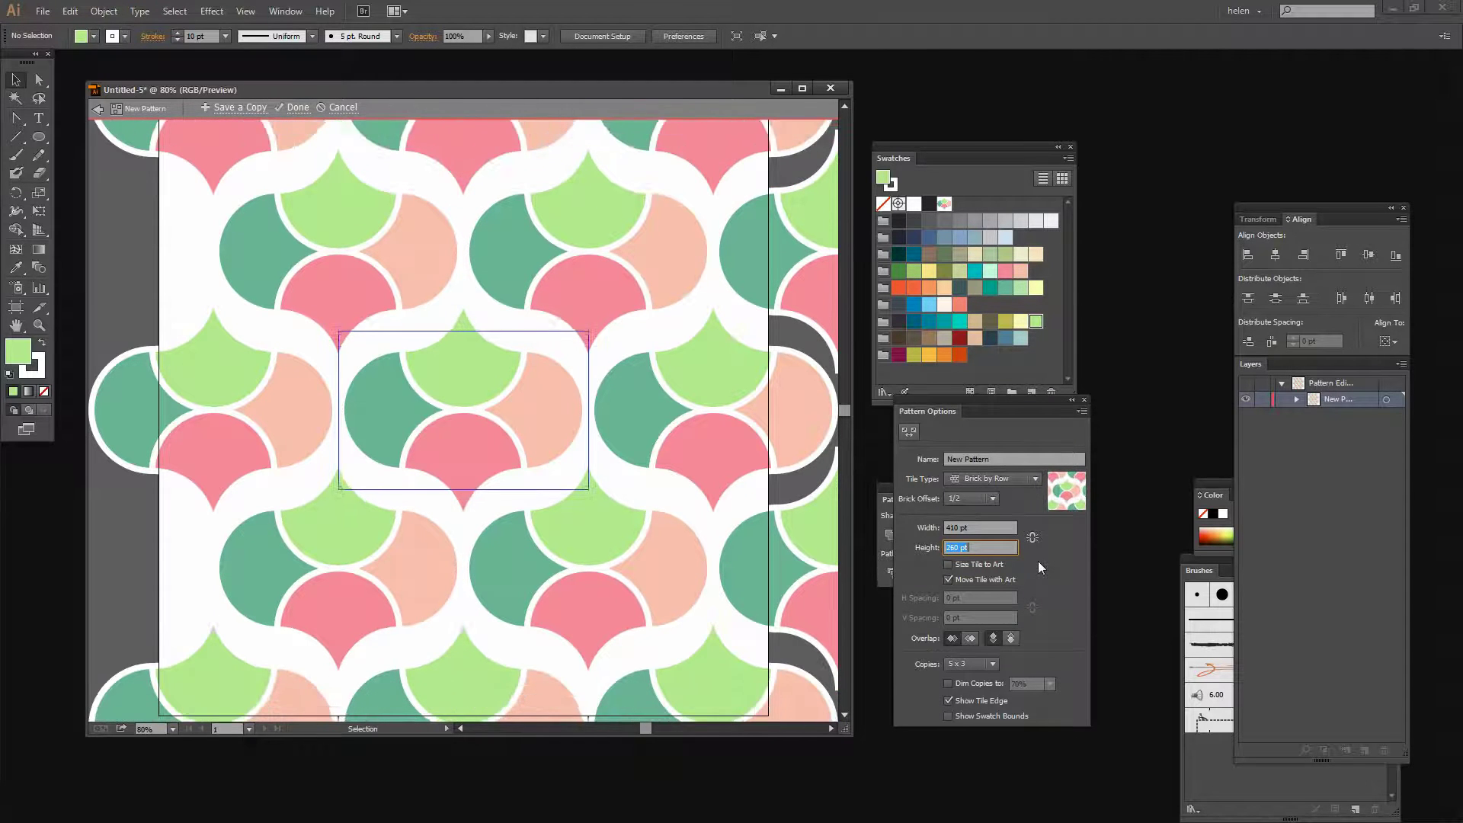
key("Down")
key("Down")
key("Down")
key("Down")
key("Down")
key("Down")
key("Down")
key("Down")
key("Down")
key("Down")
key("Down")
key("Down")
key("Down")
key("Down")
key("Down")
key("Down")
key("Down")
key("Down")
key("Down")
key("Down")
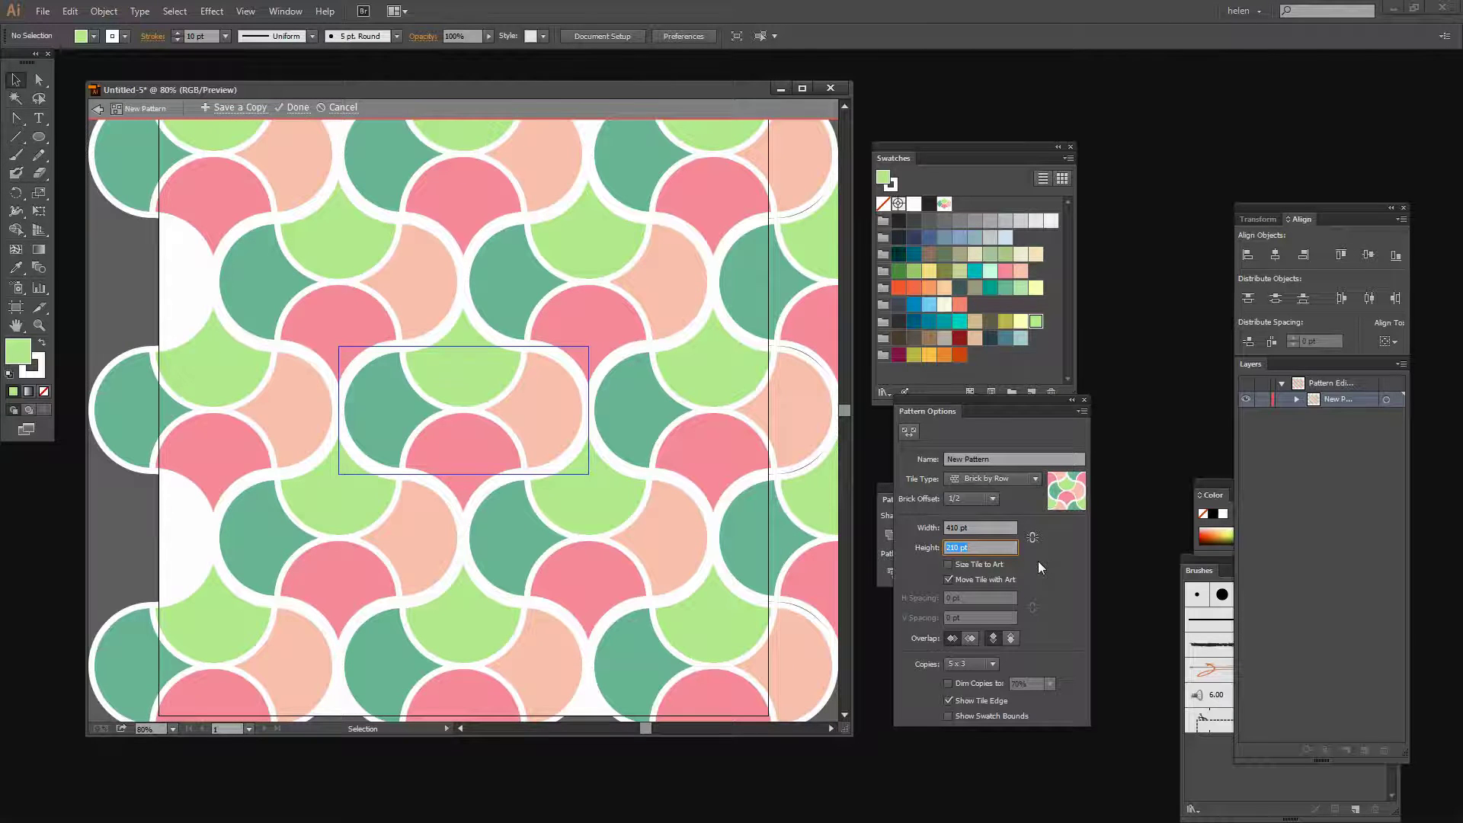
key("Down")
key("Down")
key("Down")
key("Down")
key("Down")
key("Down")
key("Down")
key("Down")
key("Down")
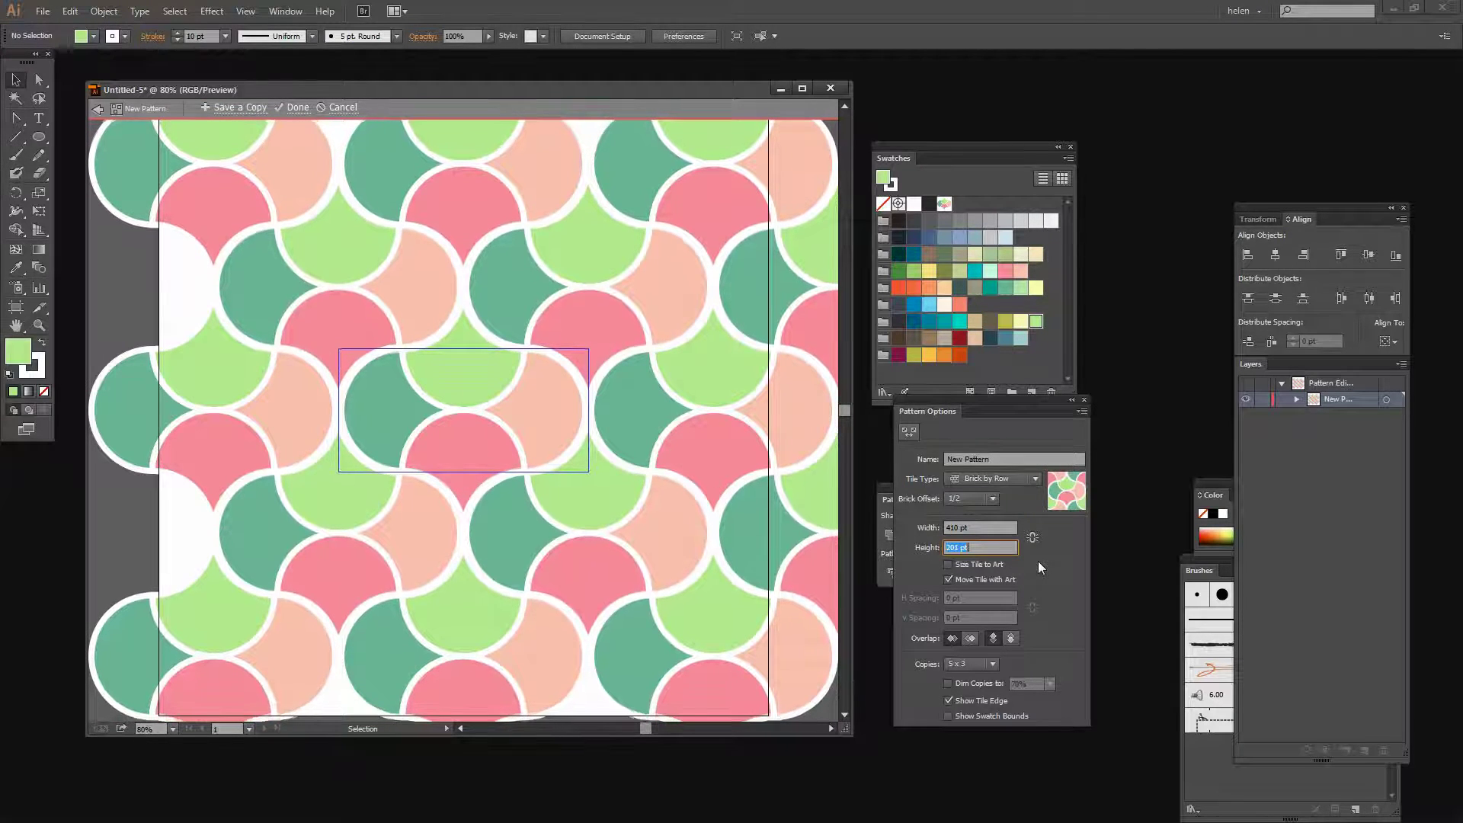
key("Down")
key("Down")
key("Down")
key("Down")
key("Down")
key("Down")
key("Down")
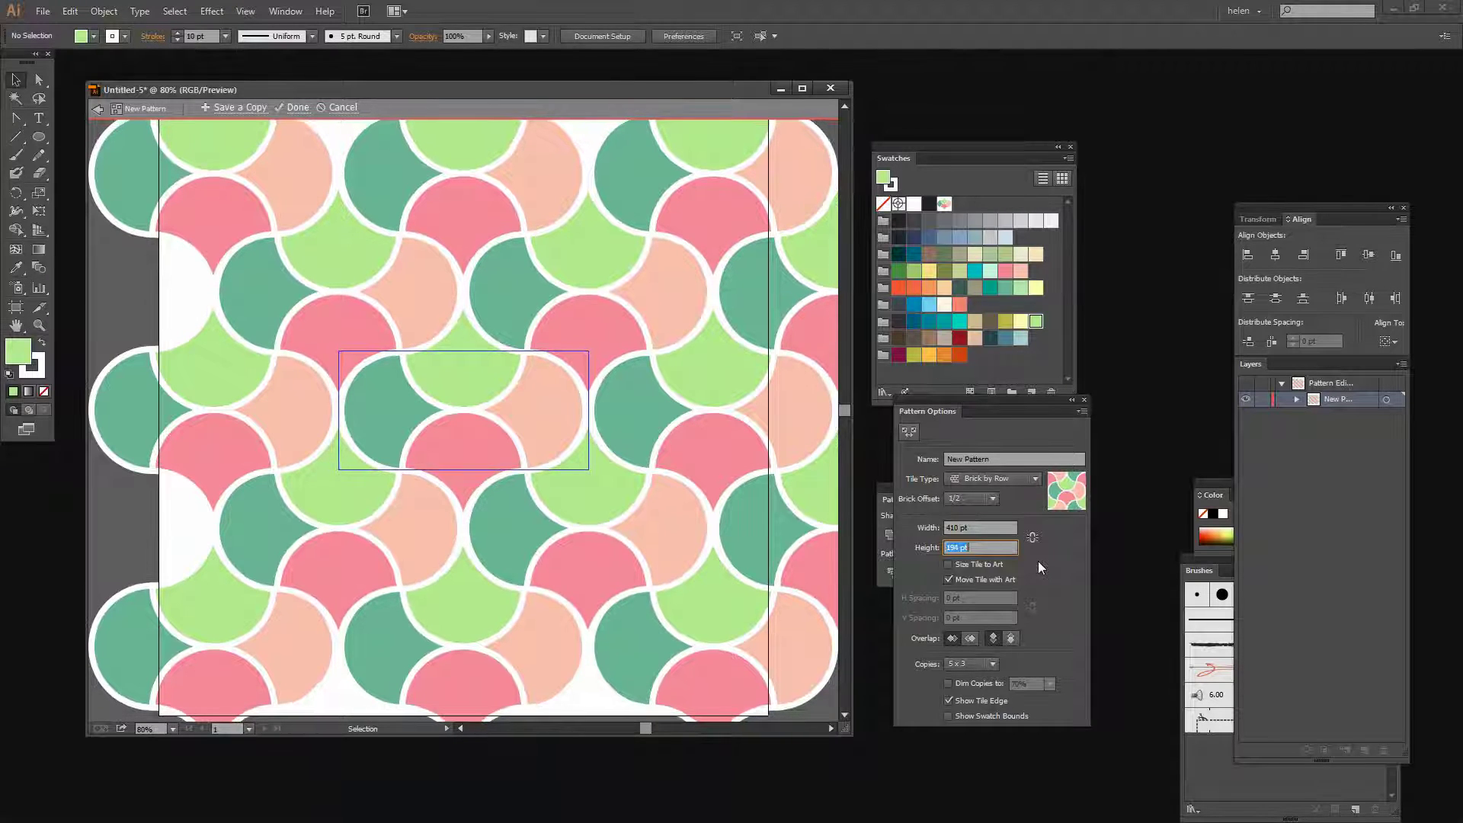
key("Down")
key("Down")
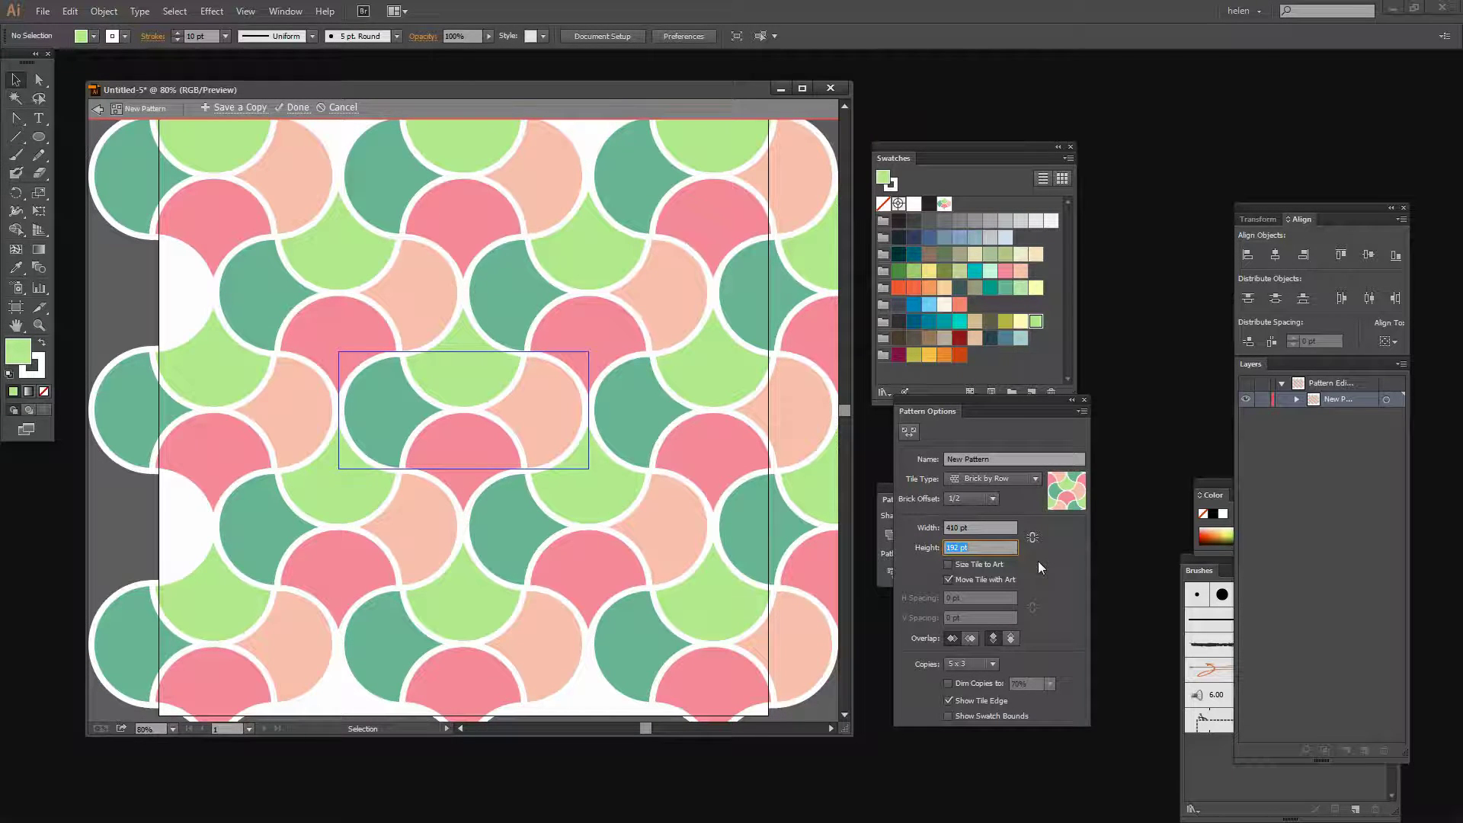
key("Down")
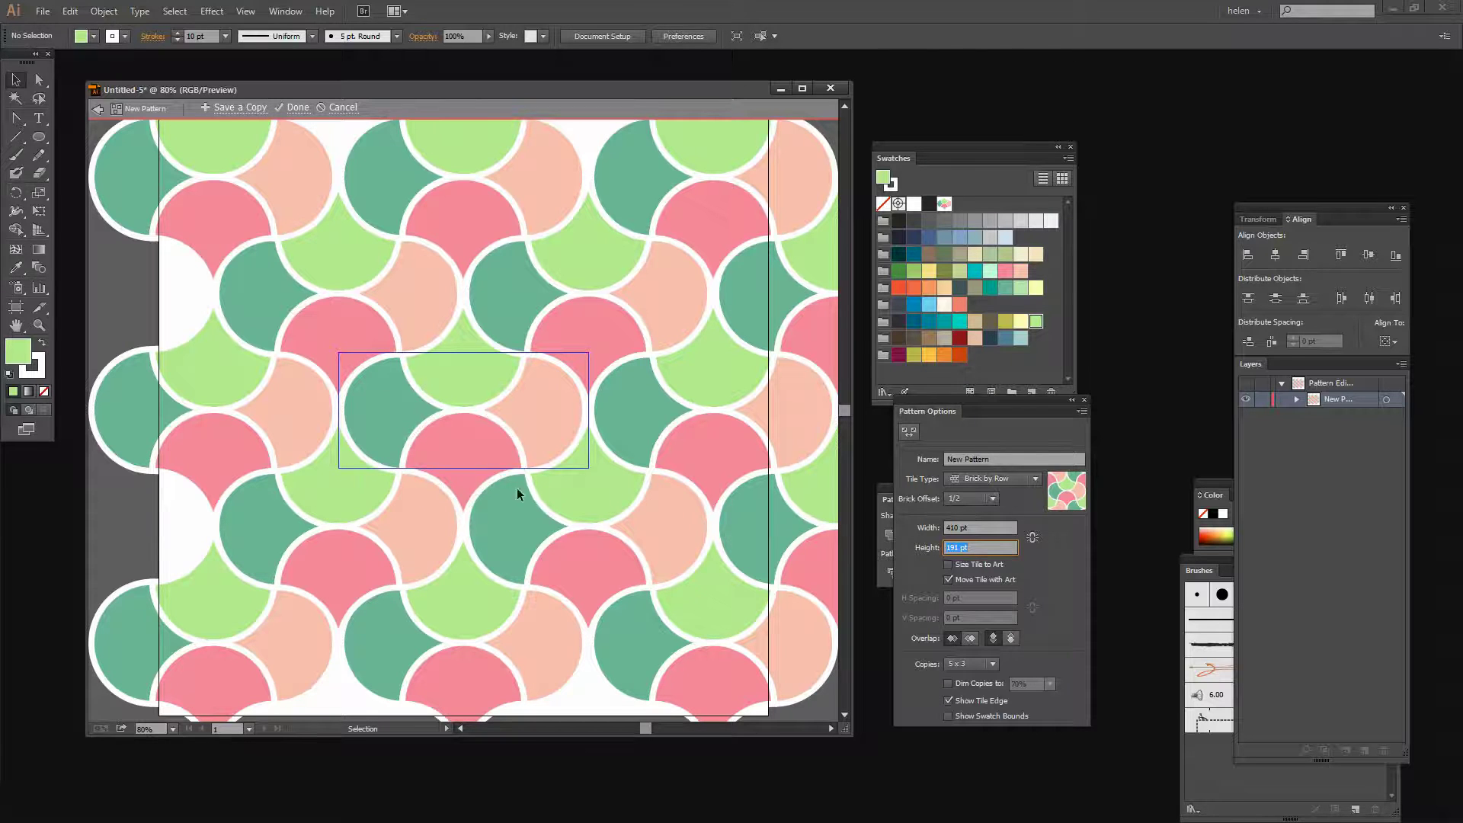
Preview the pattern as 7 x 5 copies and set the tile height to 192 pt
left_click(993, 664)
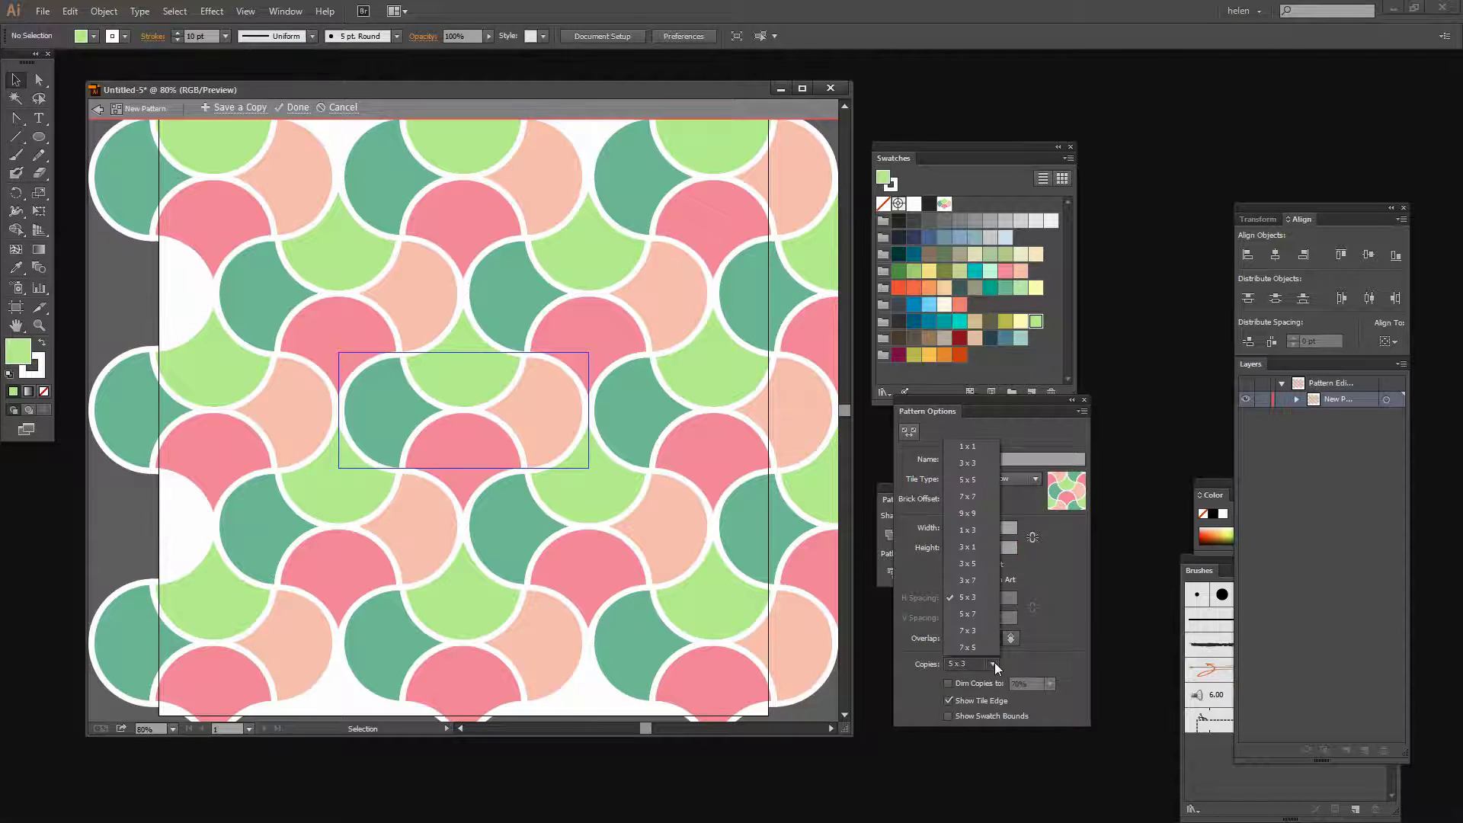
left_click(969, 648)
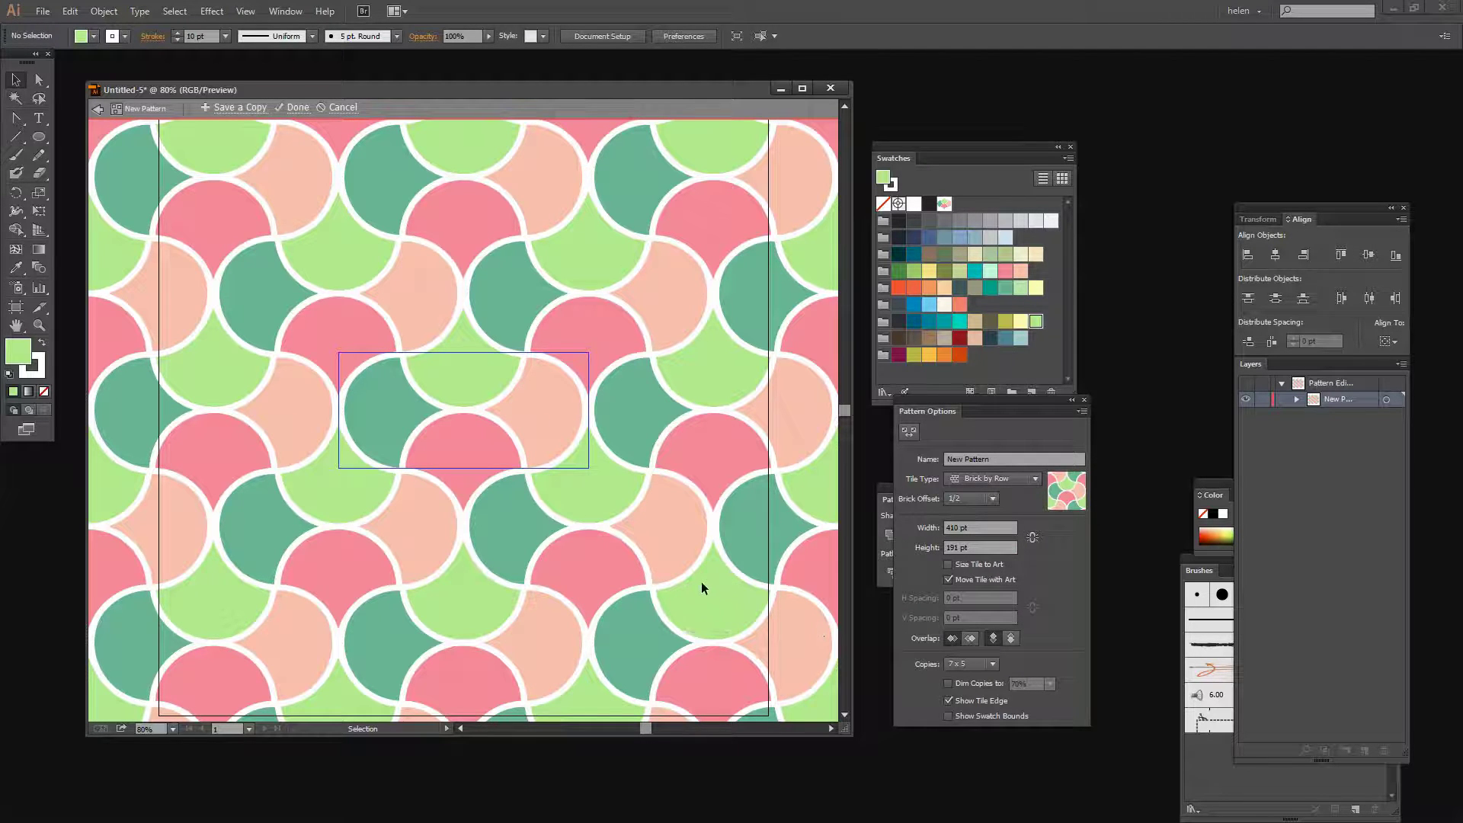
left_click(985, 553)
key("Up")
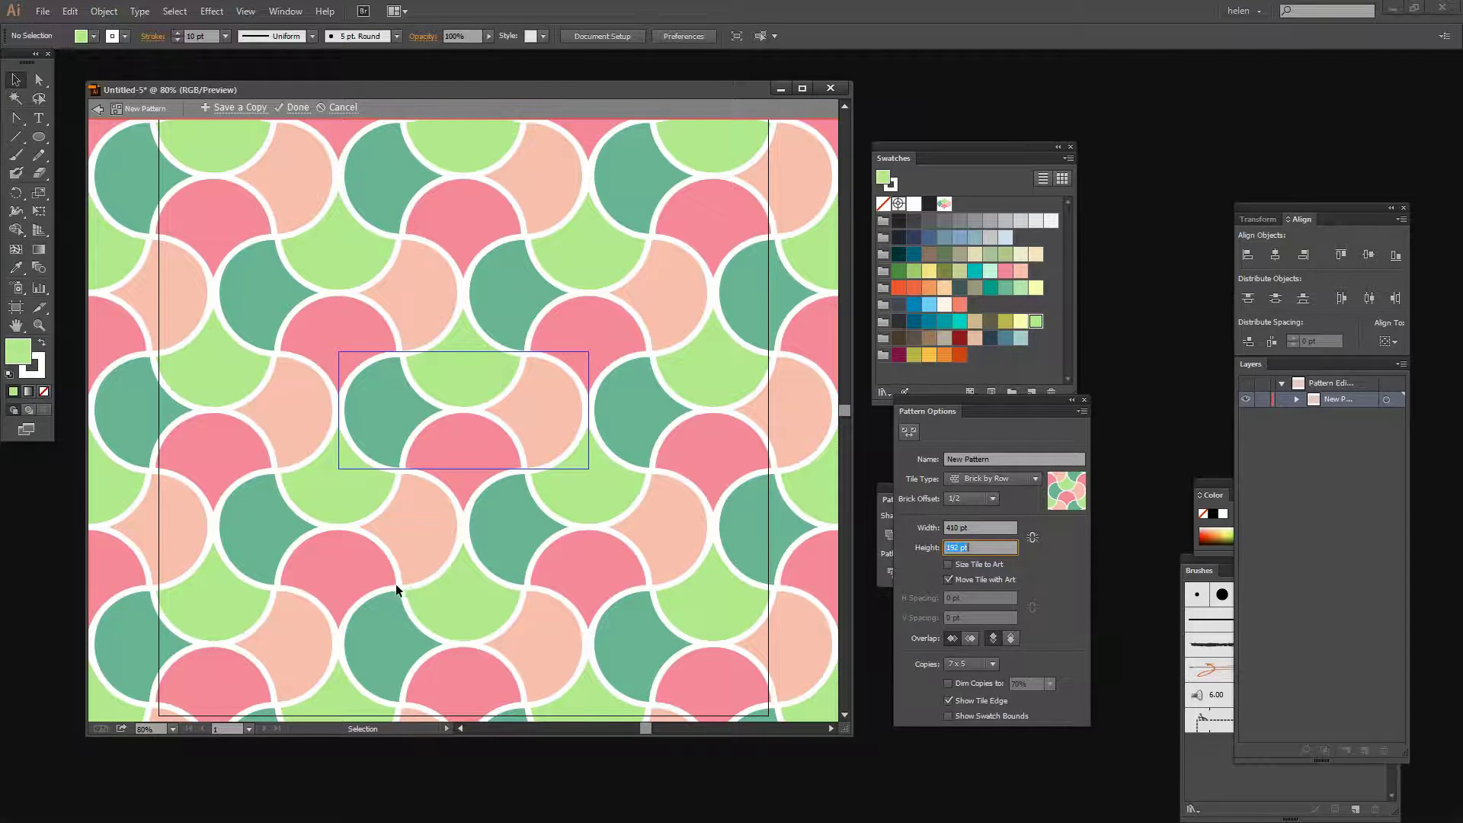
Narrow the pattern tile width to about 400 pt
left_click(954, 527)
key("Down")
key("Down")
key("Down")
key("Down")
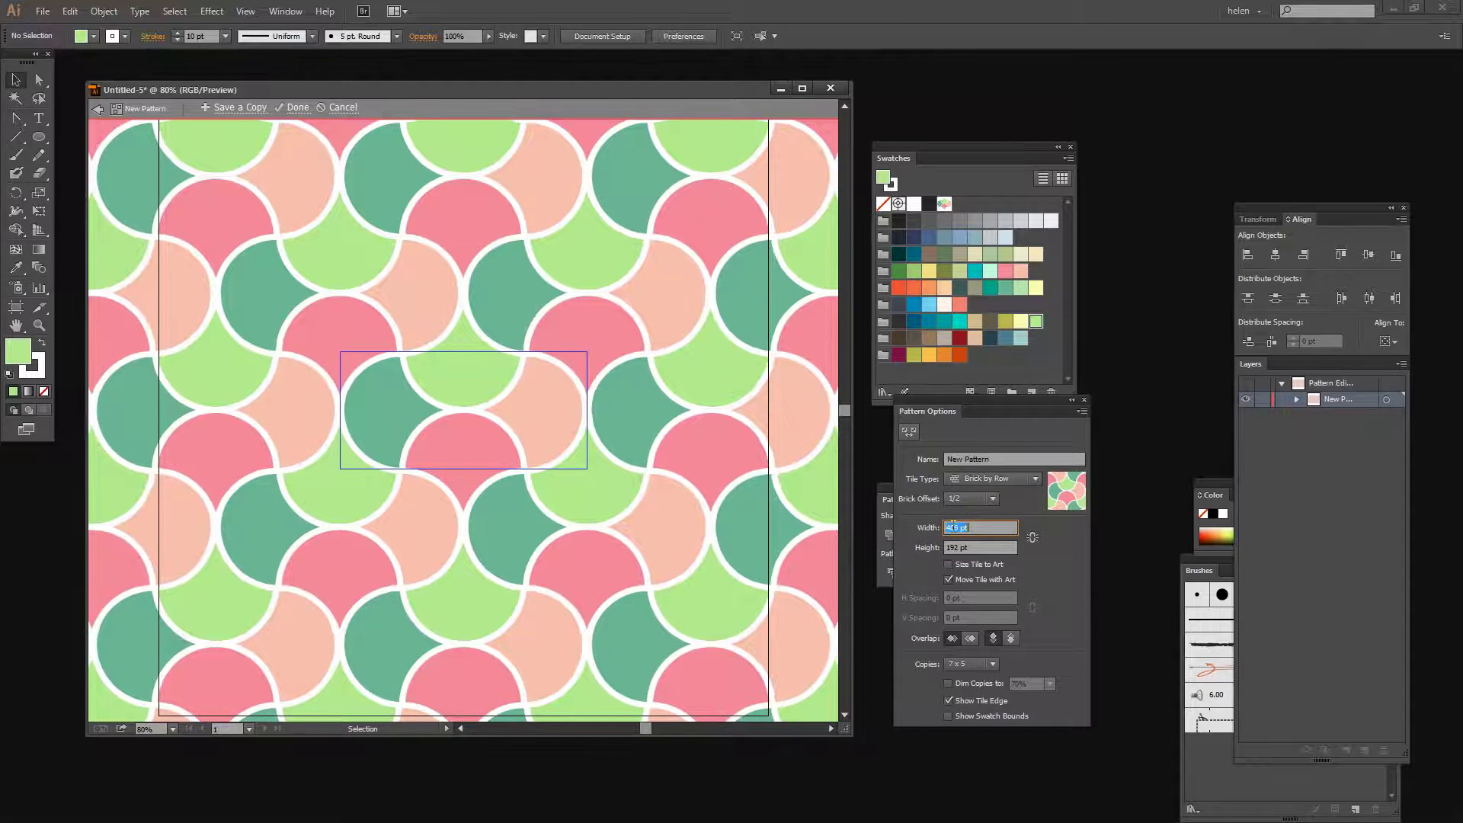
key("Down")
key("Down")
key("Down")
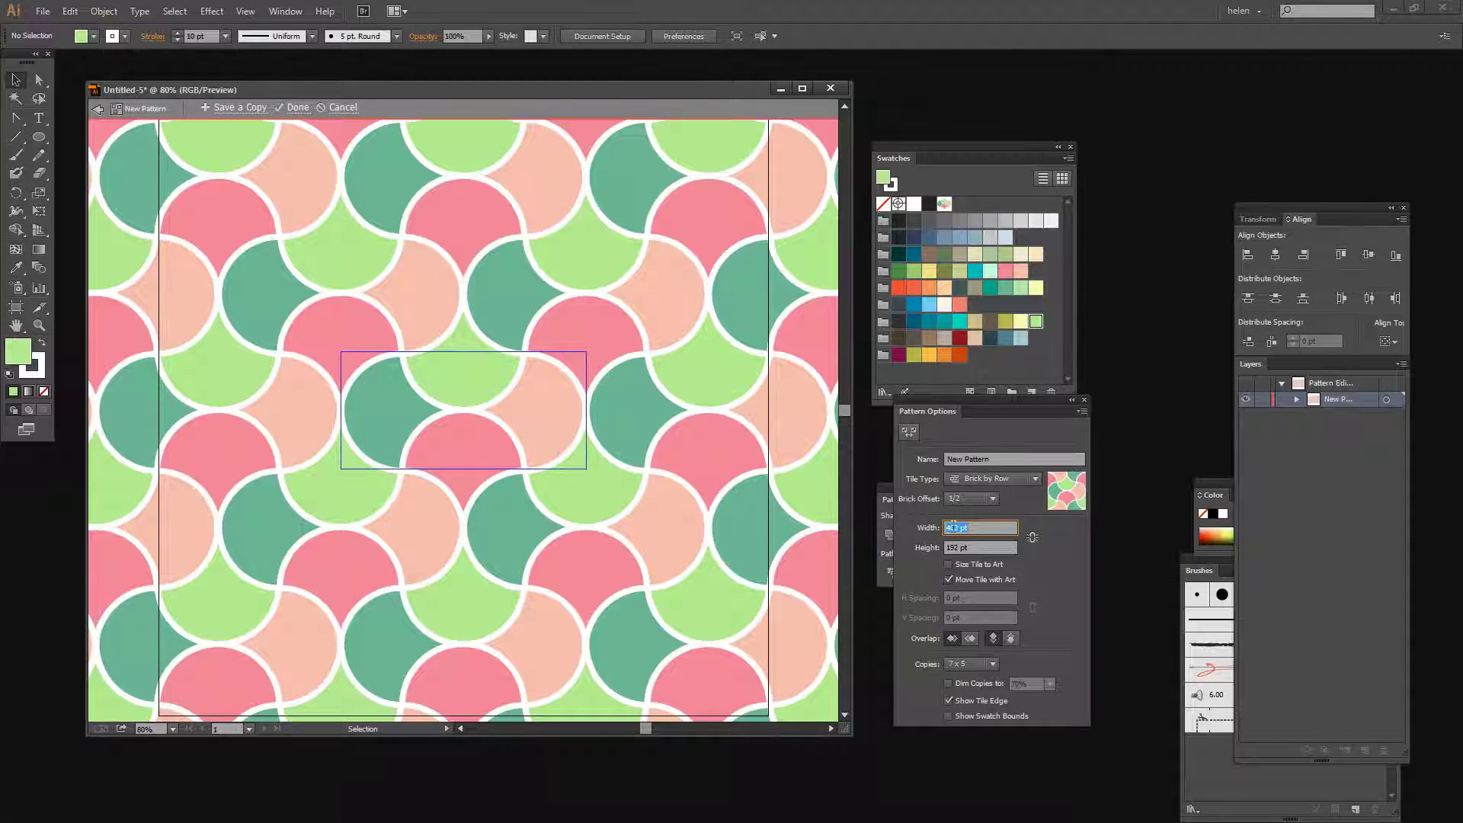
key("Down")
key("Down")
key("Down")
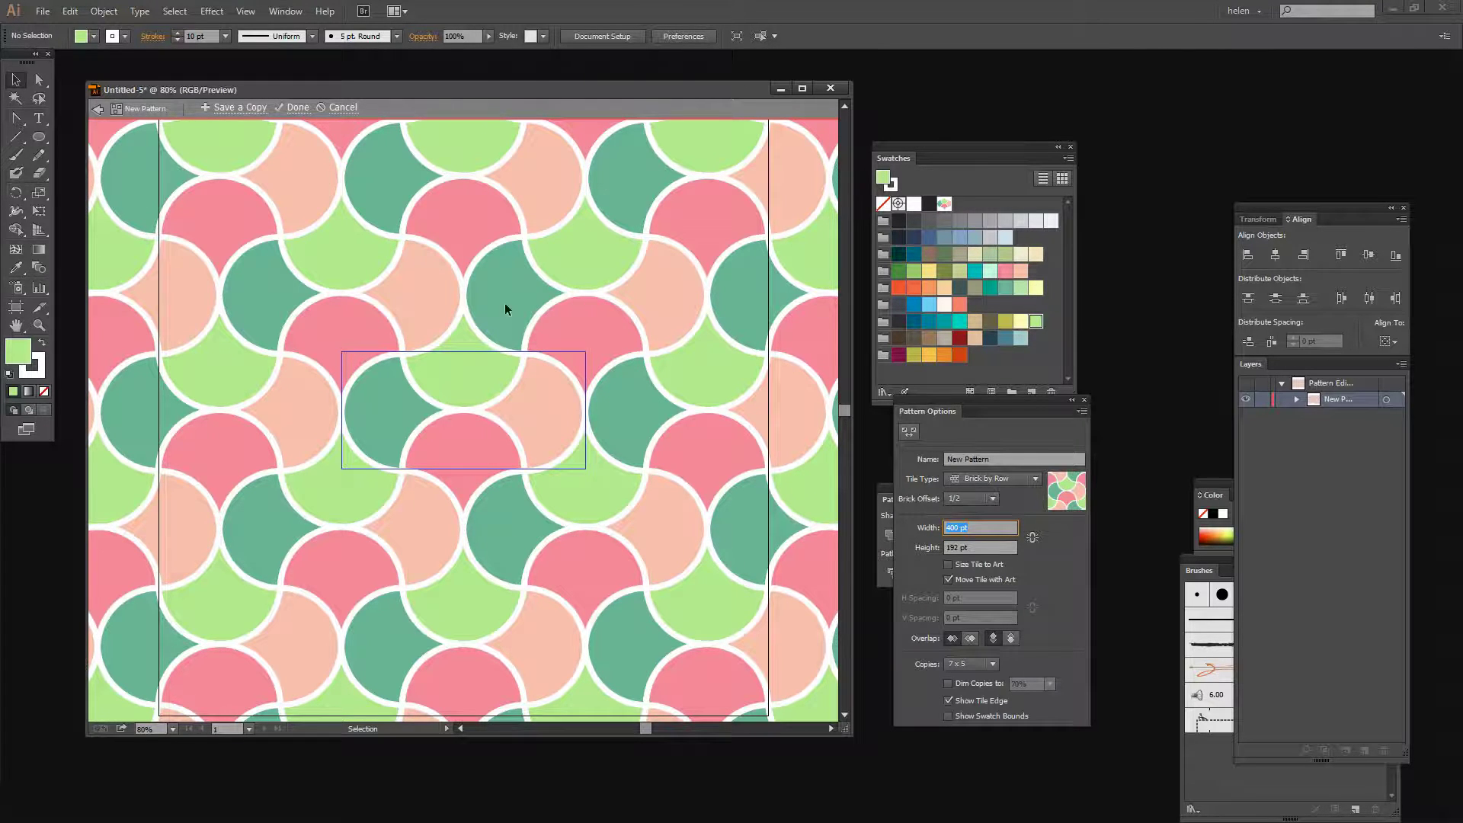
Finish the pattern and move the four scalloped shapes off the artboard onto the pasteboard
left_click(295, 108)
left_click_drag(262, 223, 602, 469)
left_click_drag(322, 340, 544, 499)
left_click_drag(851, 658, 1056, 659)
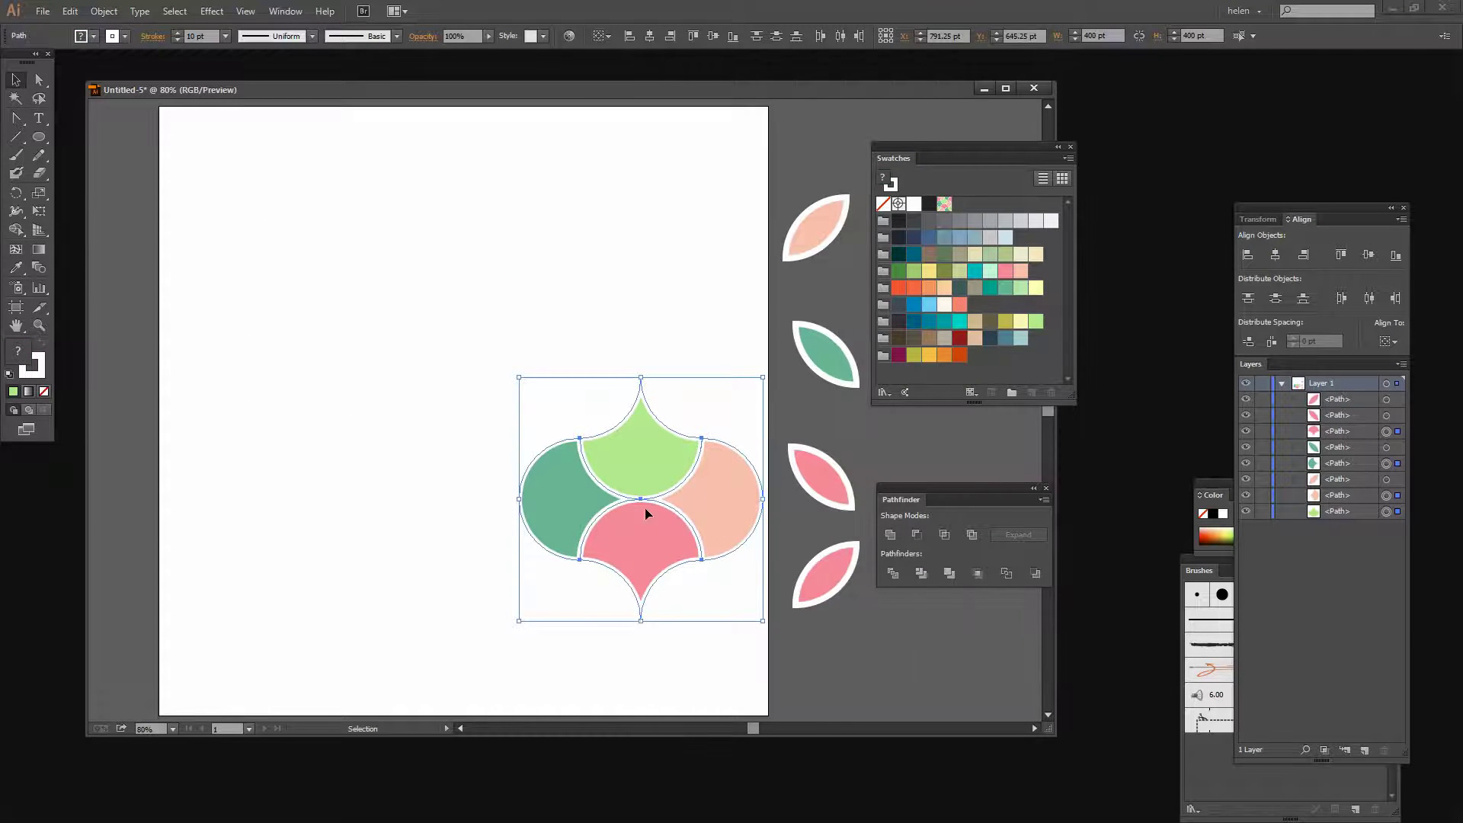
left_click_drag(645, 507, 798, 684)
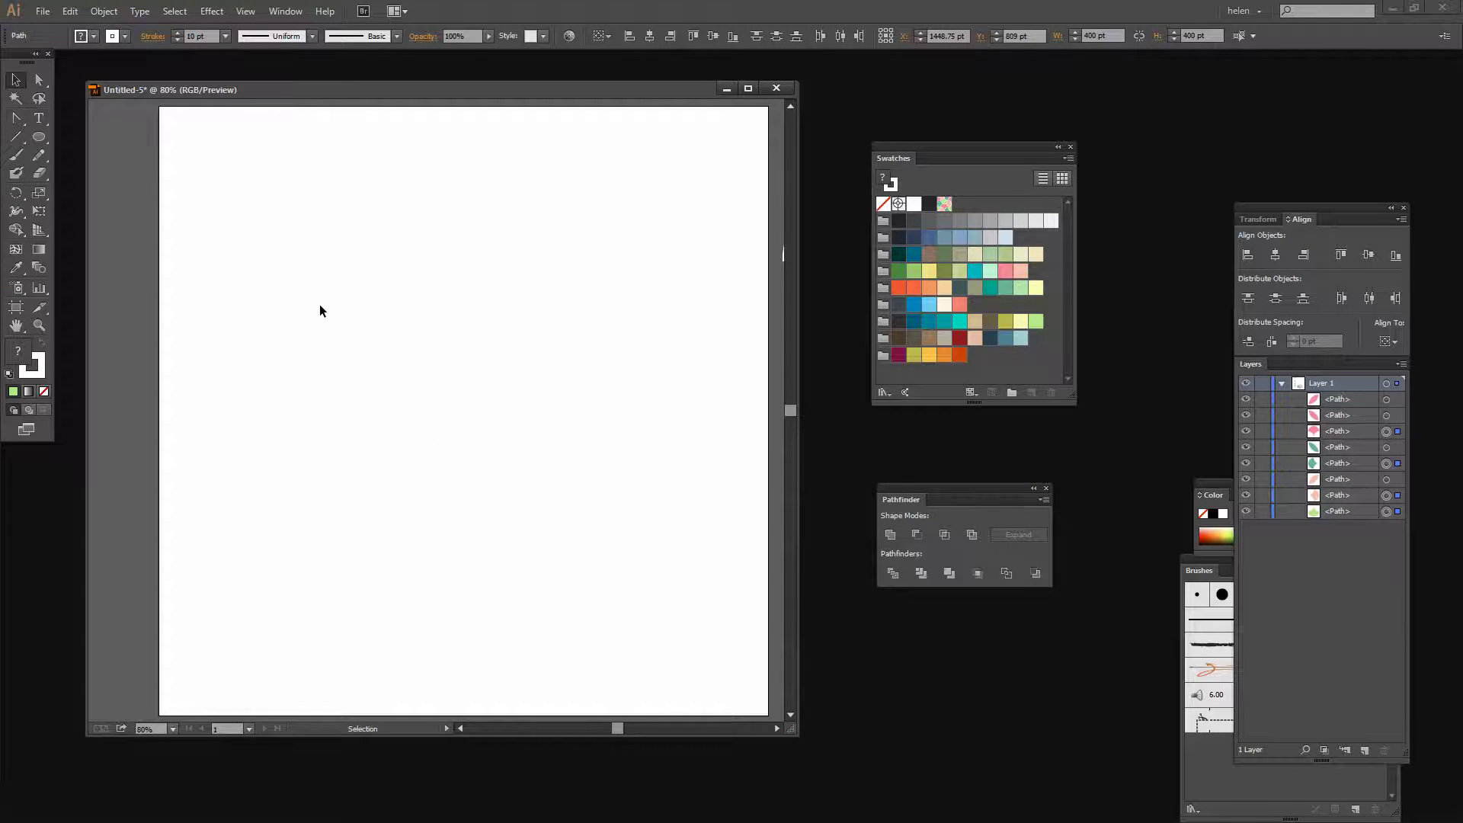
Run the script that draws a 1000 × 1000 pt artboard-sized rectangle, then select it in Layers
left_click(43, 11)
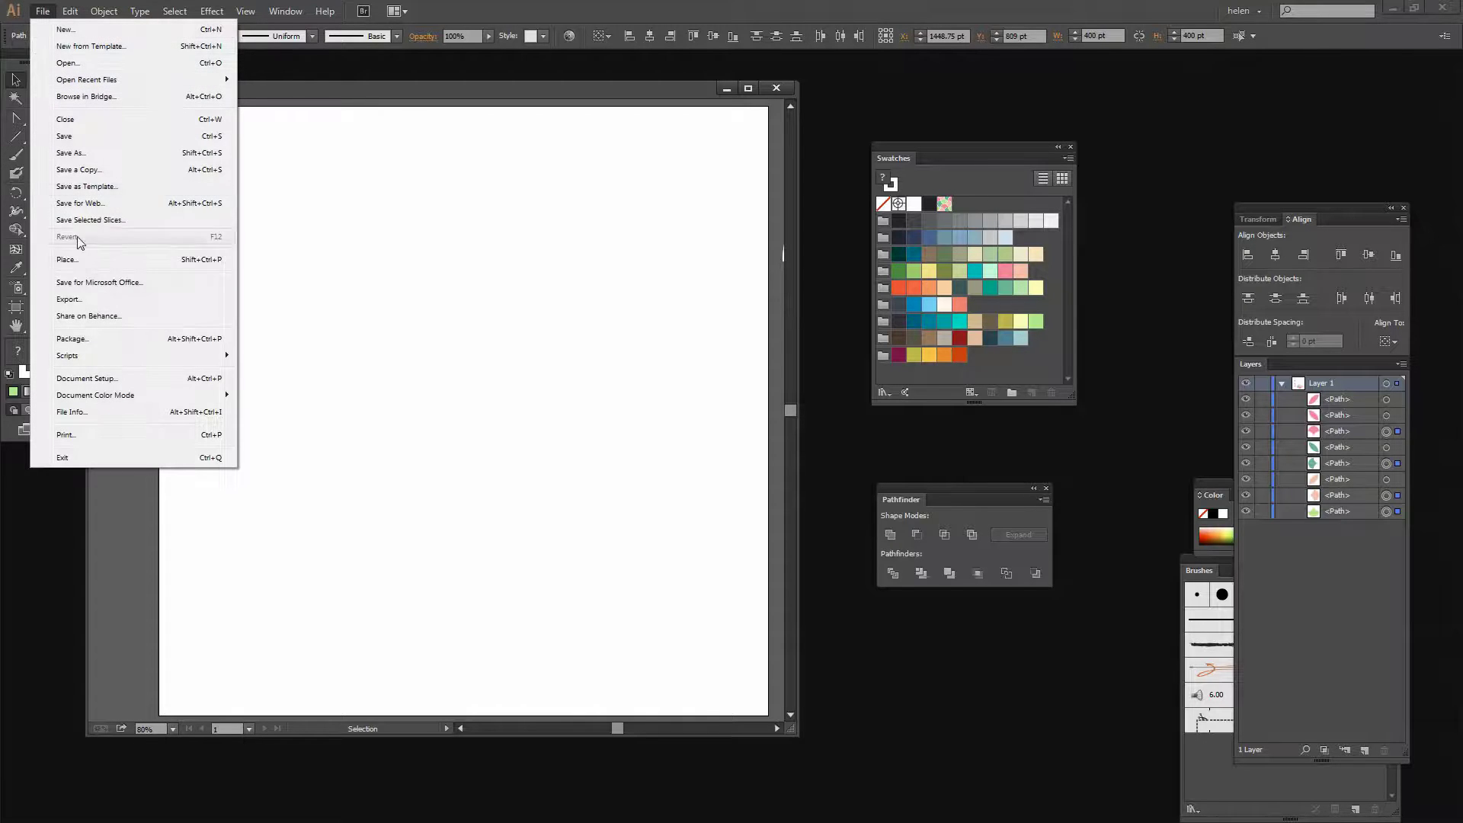
mouse_move(91, 363)
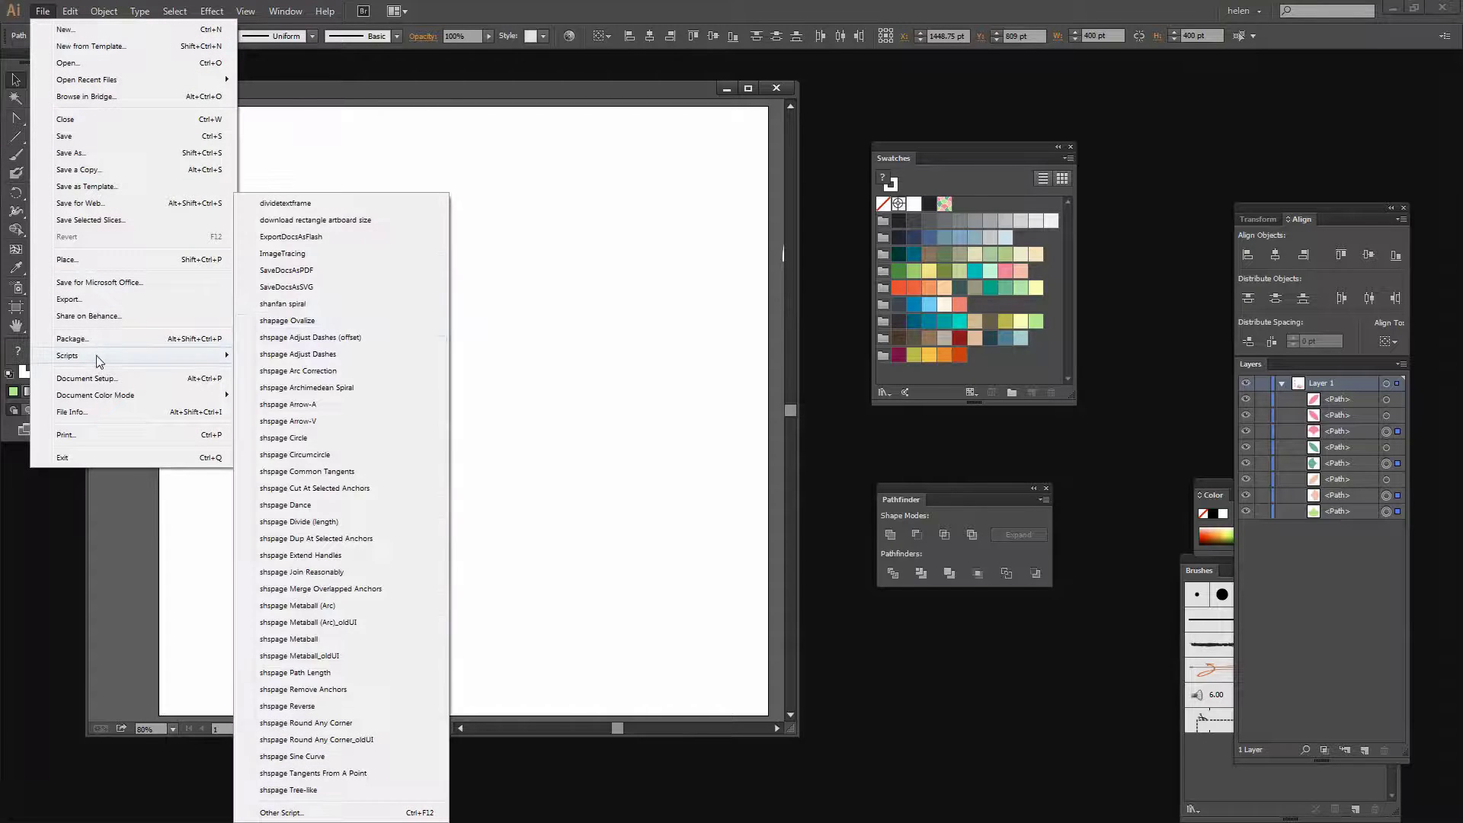
left_click(298, 227)
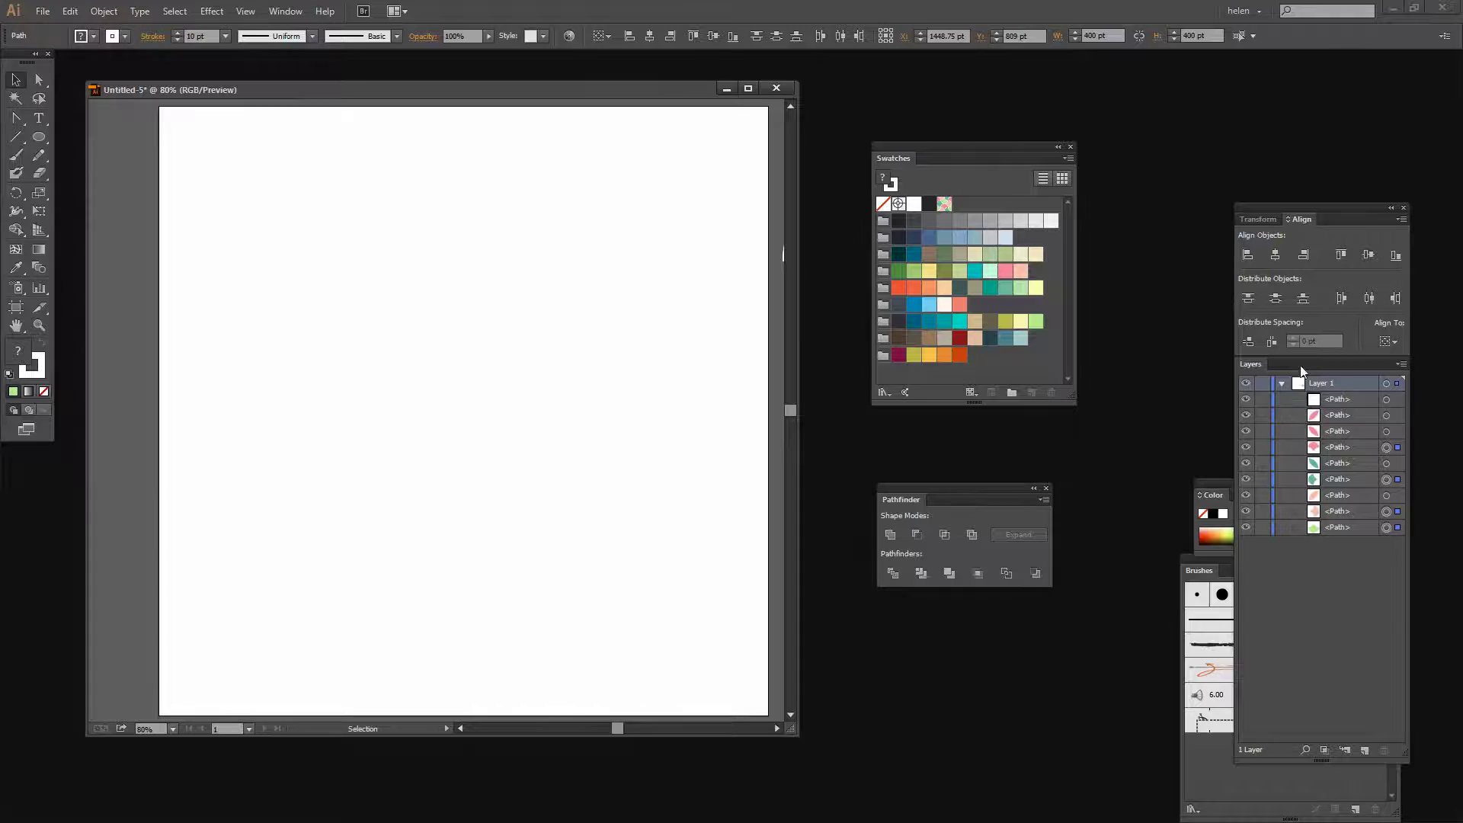
left_click_drag(1261, 363, 1142, 376)
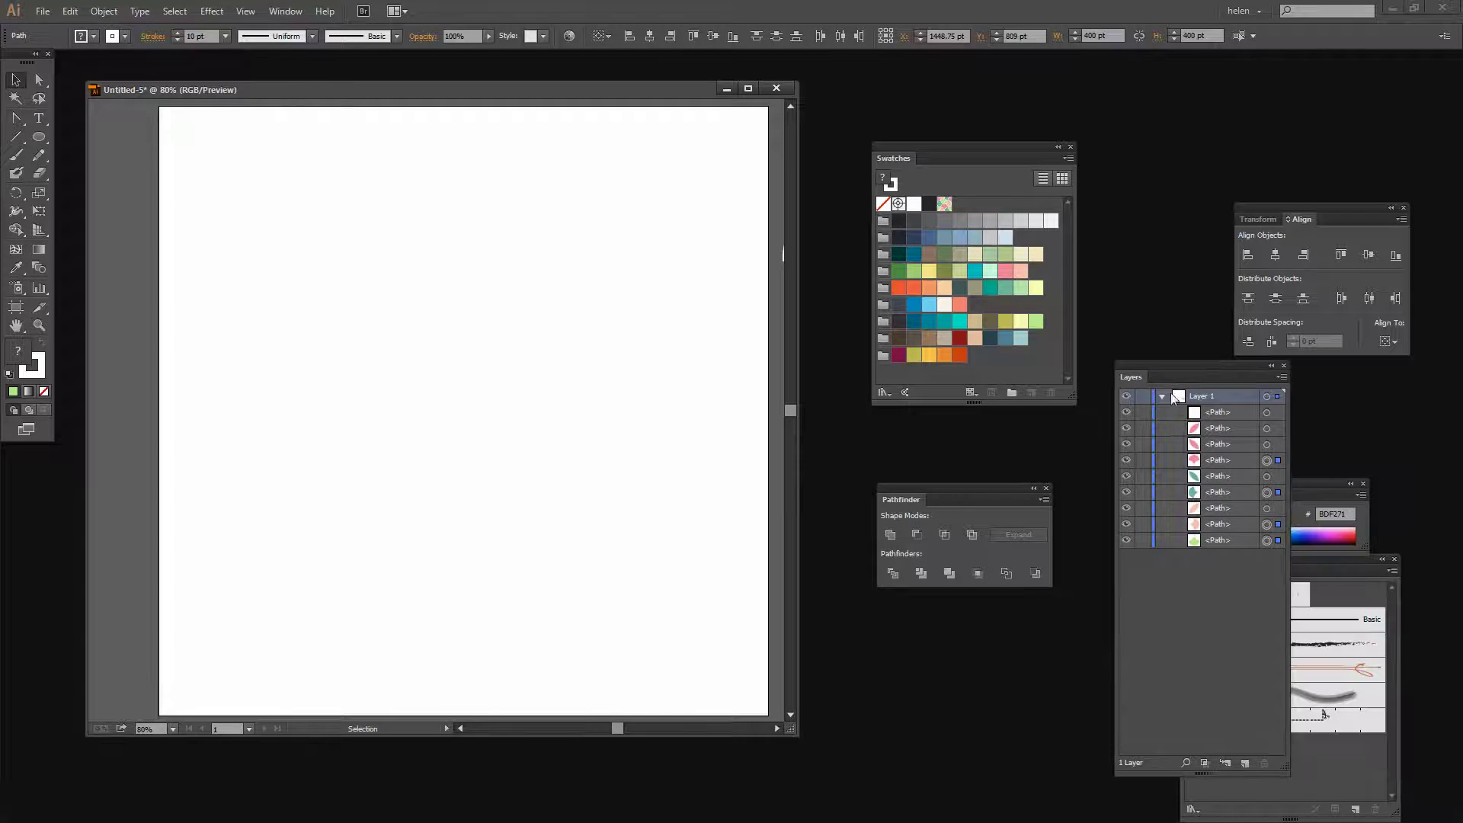
left_click(1269, 415)
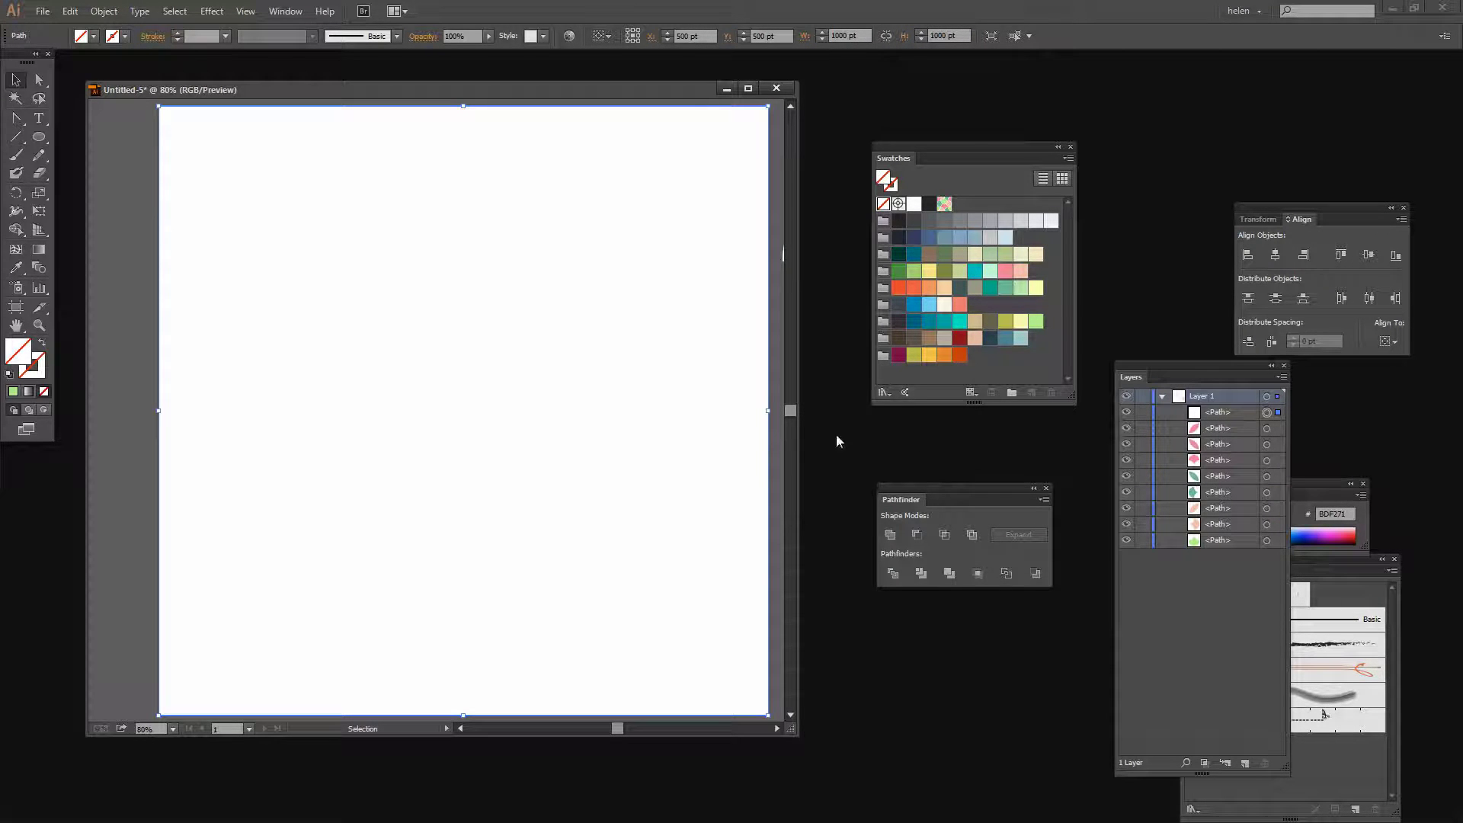
Make Fill active and apply the new scallop pattern swatch to the artboard rectangle
left_click(14, 355)
double_click(14, 355)
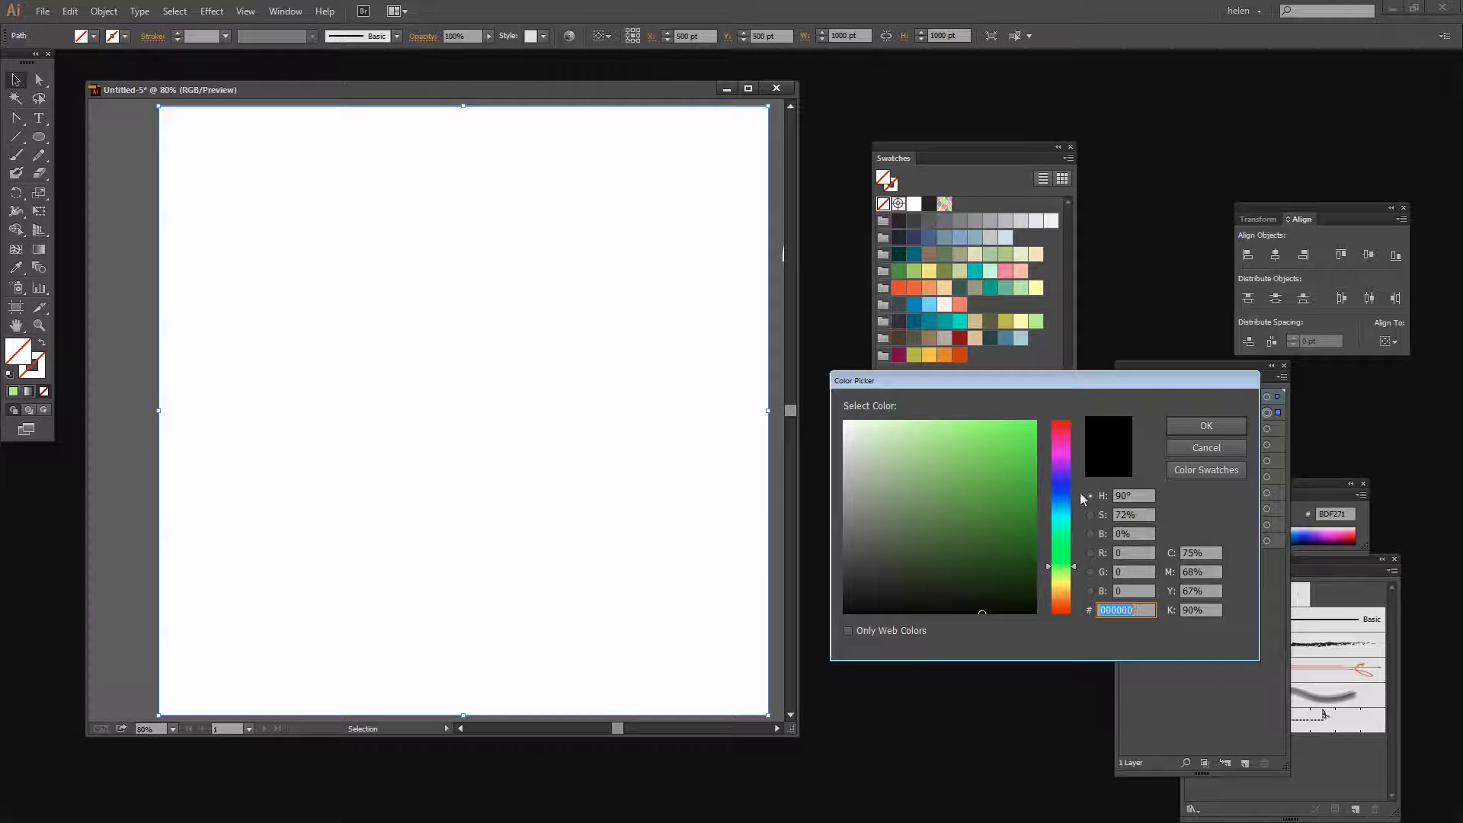
left_click(1205, 449)
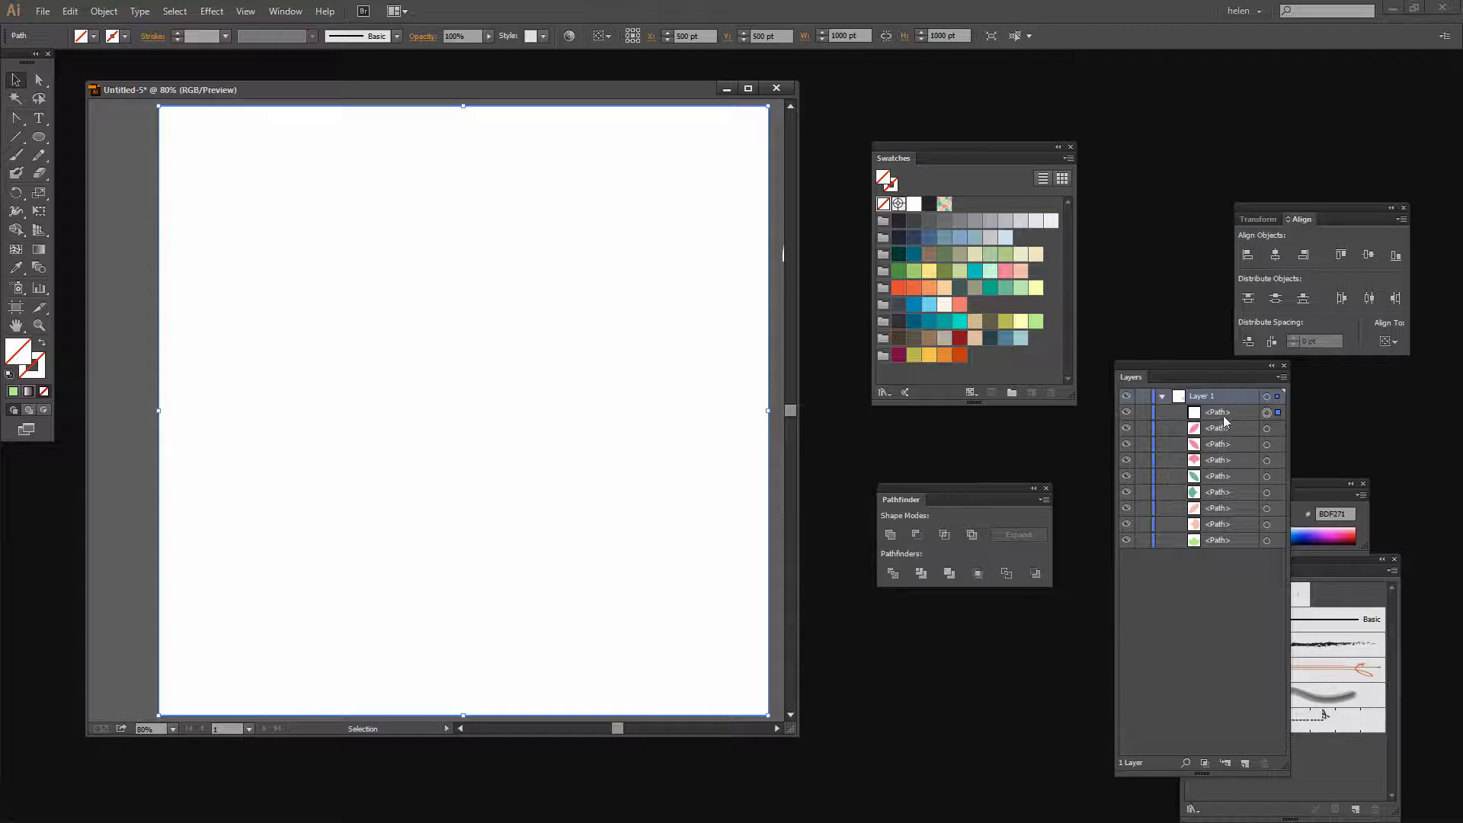
left_click(942, 206)
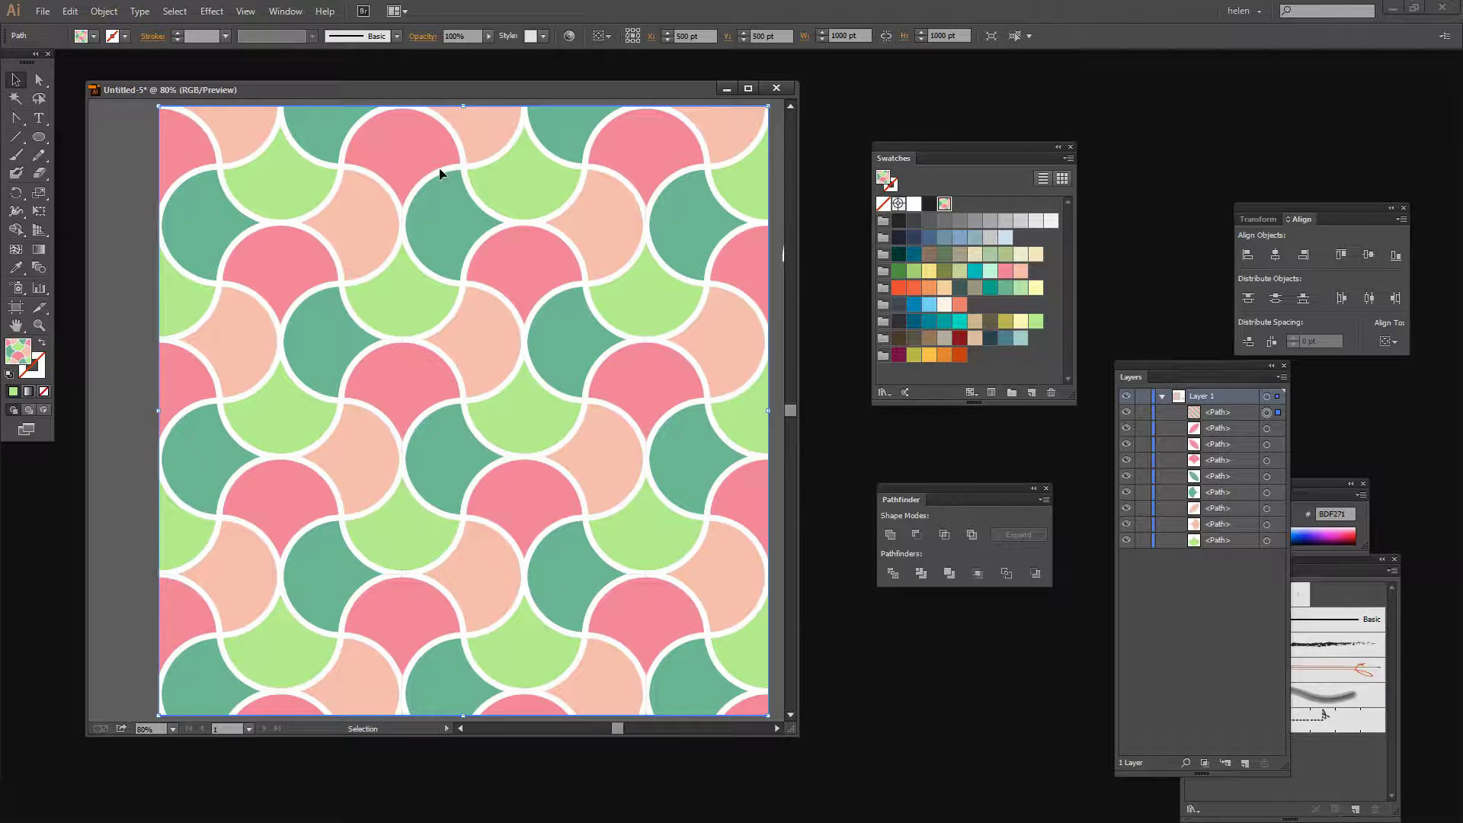
Scale only the rectangle's pattern fill uniformly to 35%, with Transform Objects unchecked
left_click(105, 11)
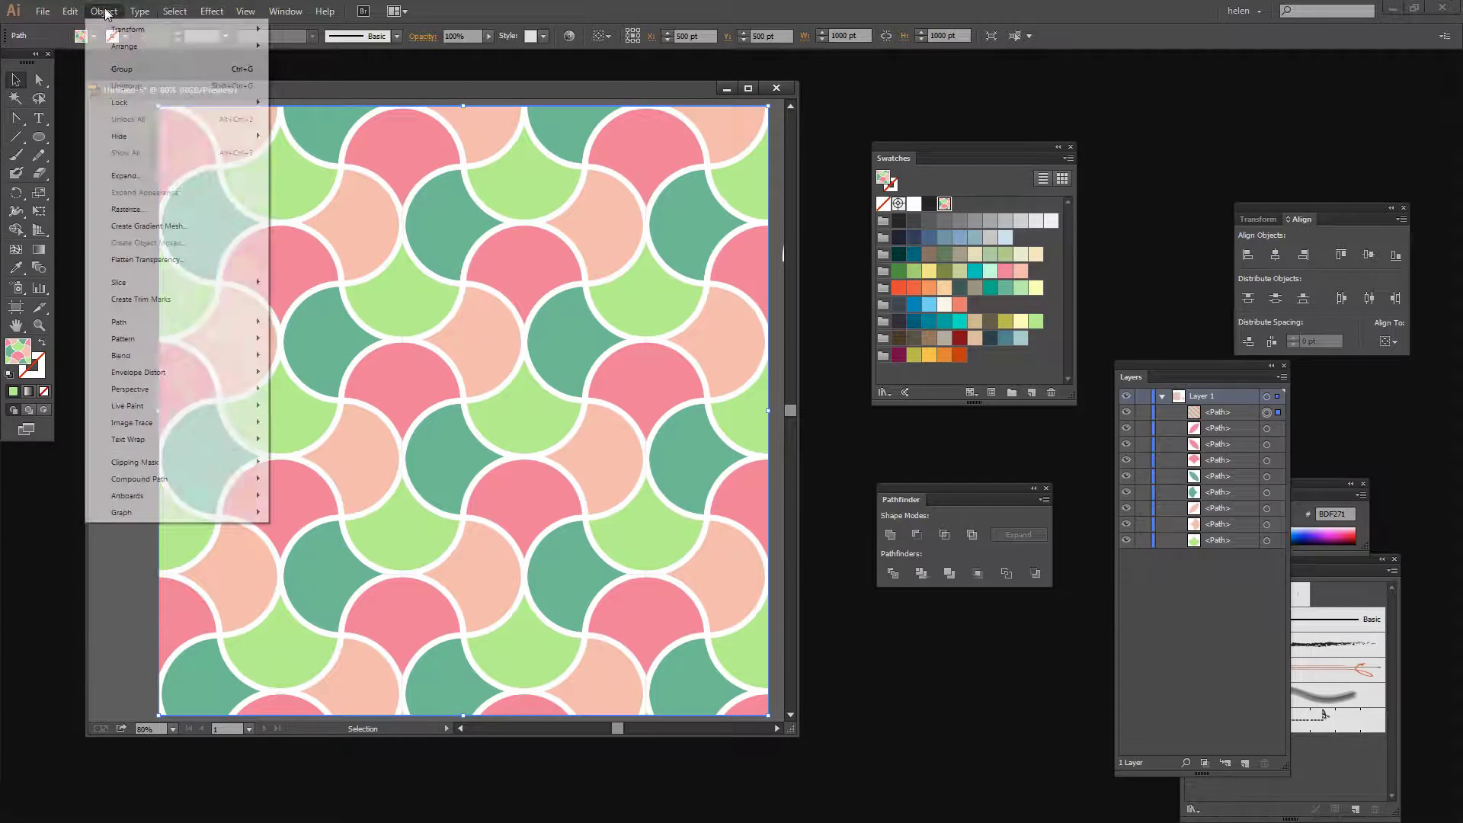
mouse_move(206, 31)
left_click(303, 102)
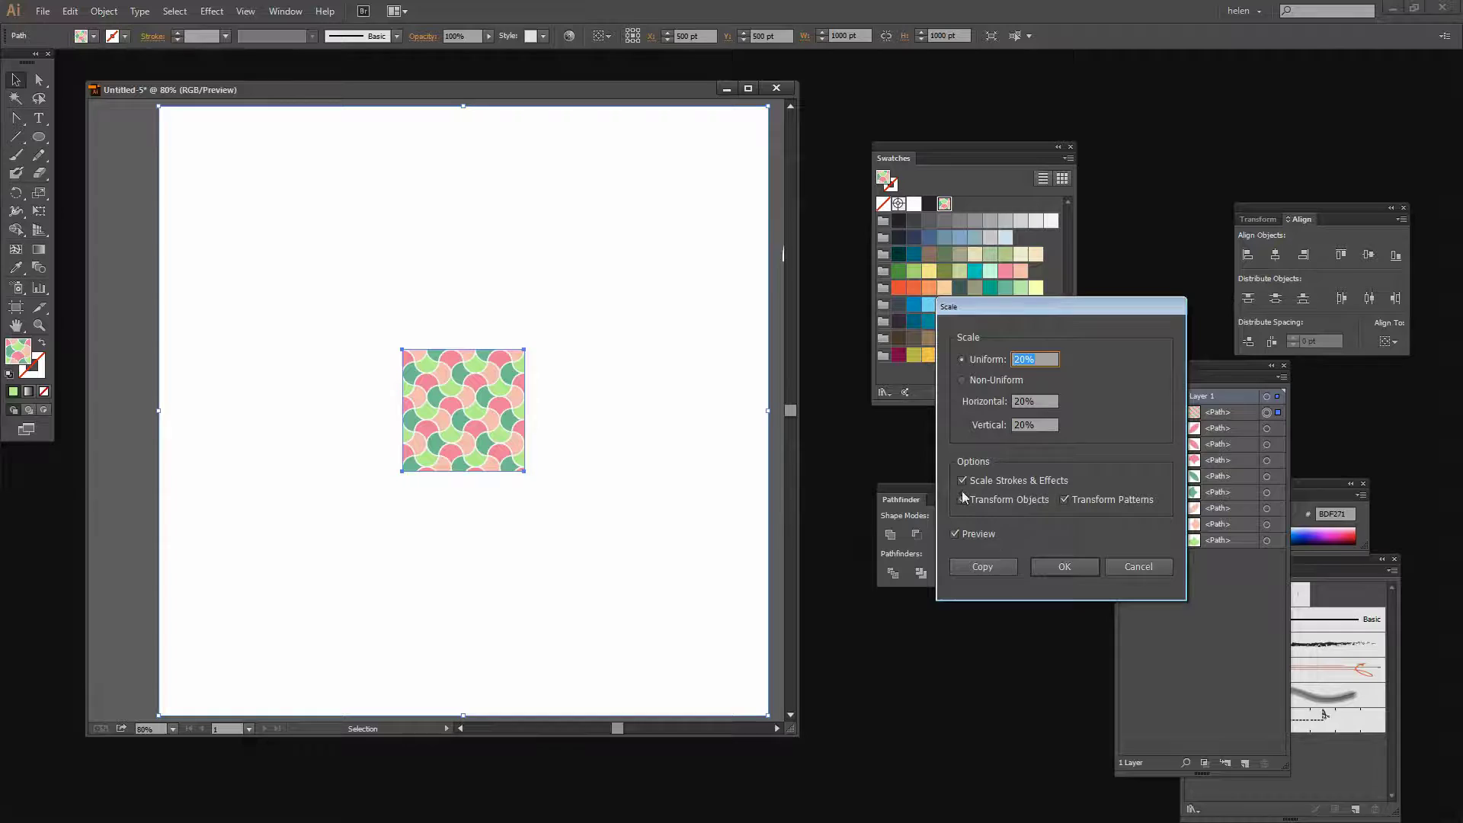
left_click(963, 500)
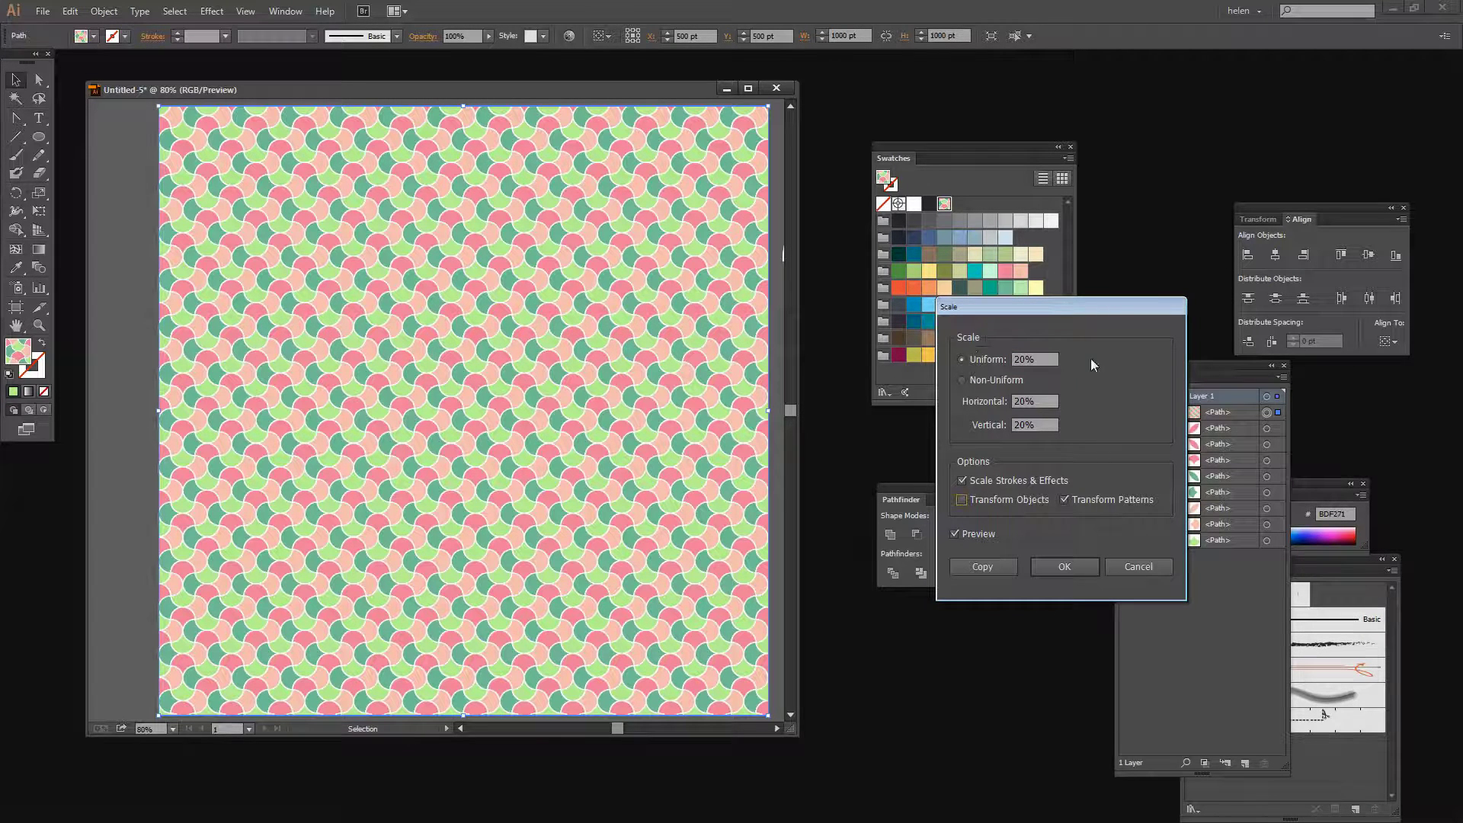
double_click(1023, 359)
type("25")
key("Tab")
key("Up")
key("Up")
key("Up")
key("Up")
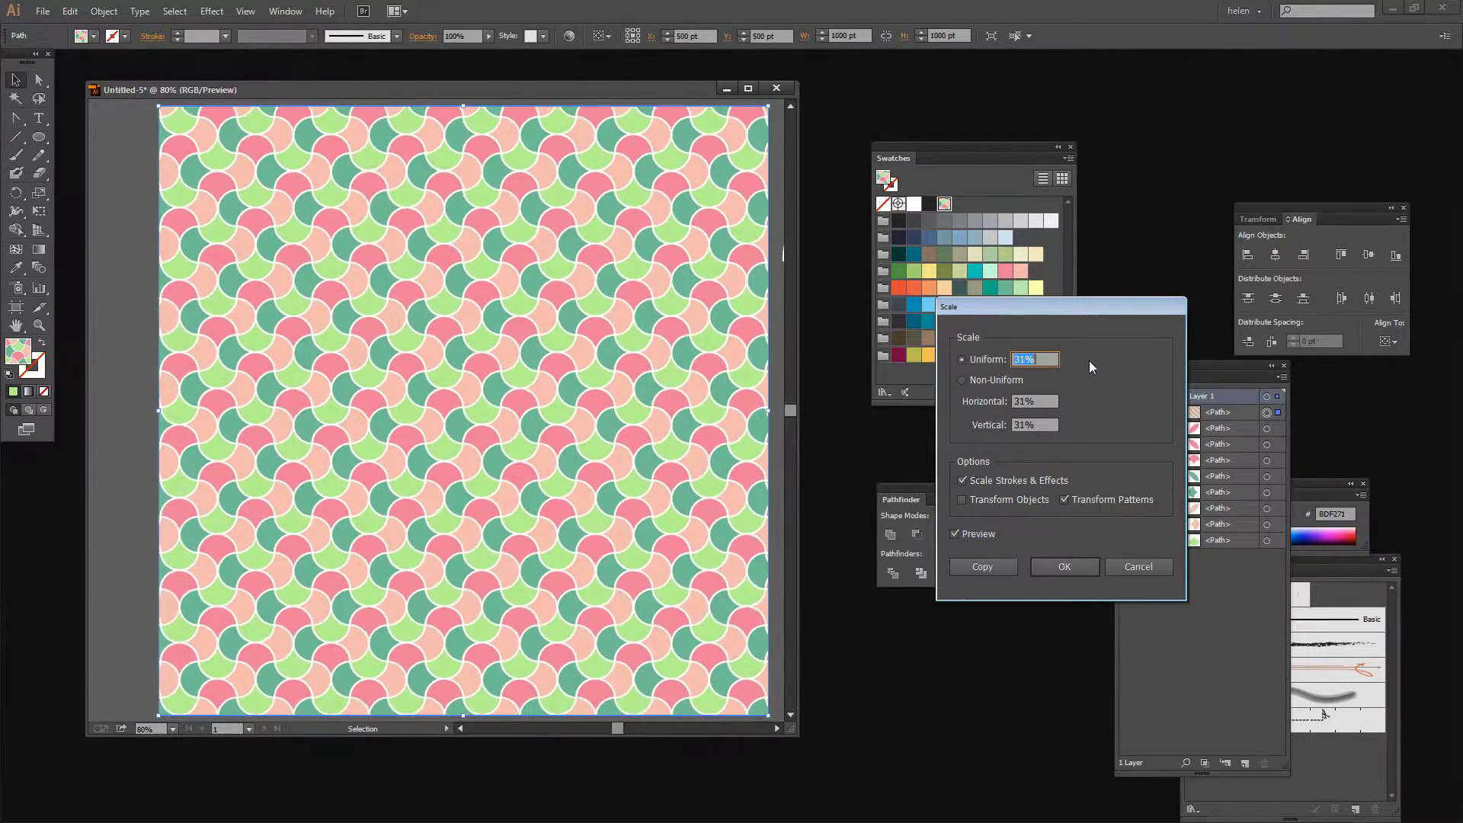
key("Up")
key("Up")
key("Up")
key("Up")
key("Up")
key("Up")
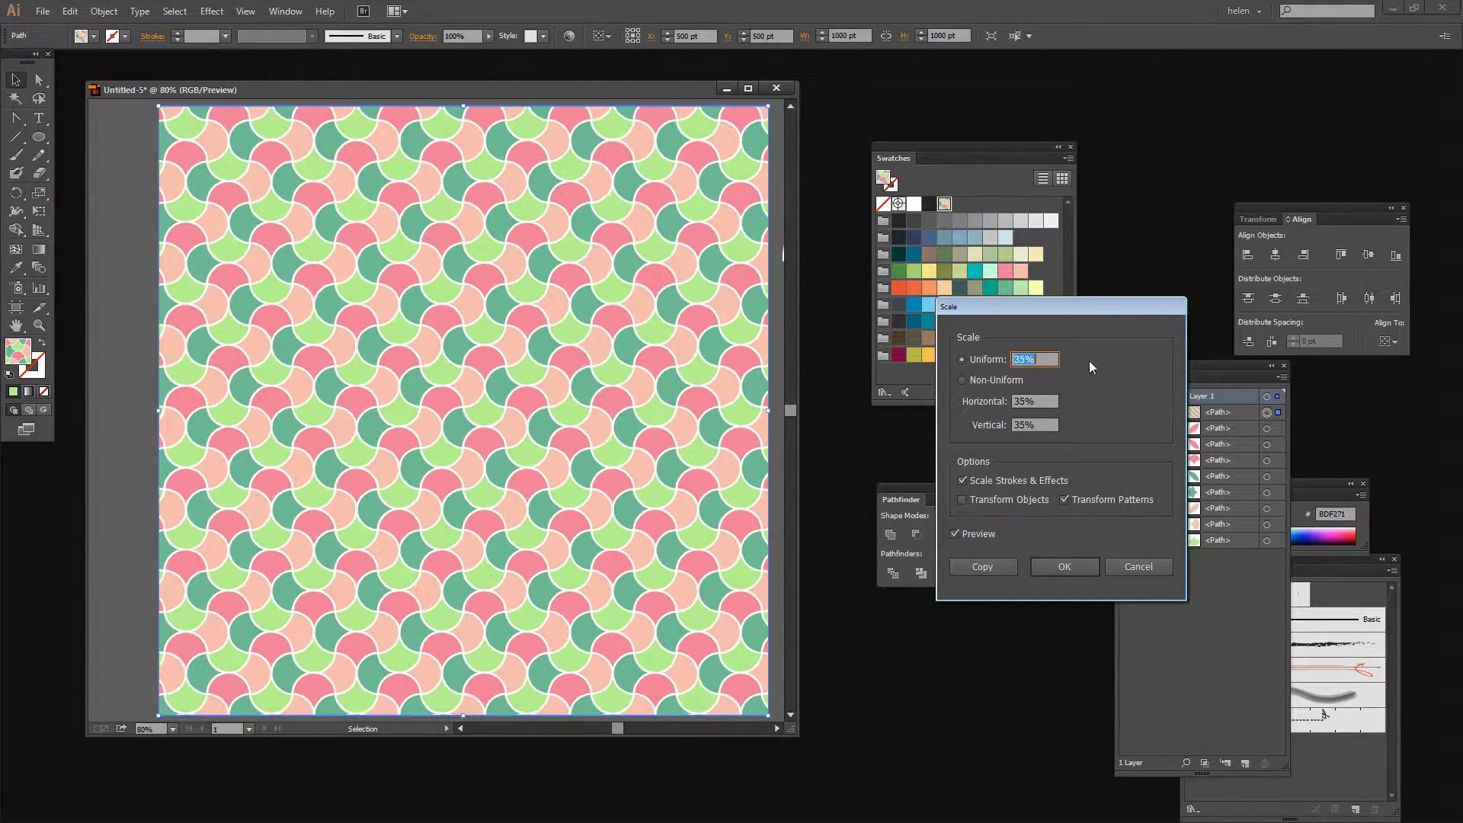
left_click(1068, 568)
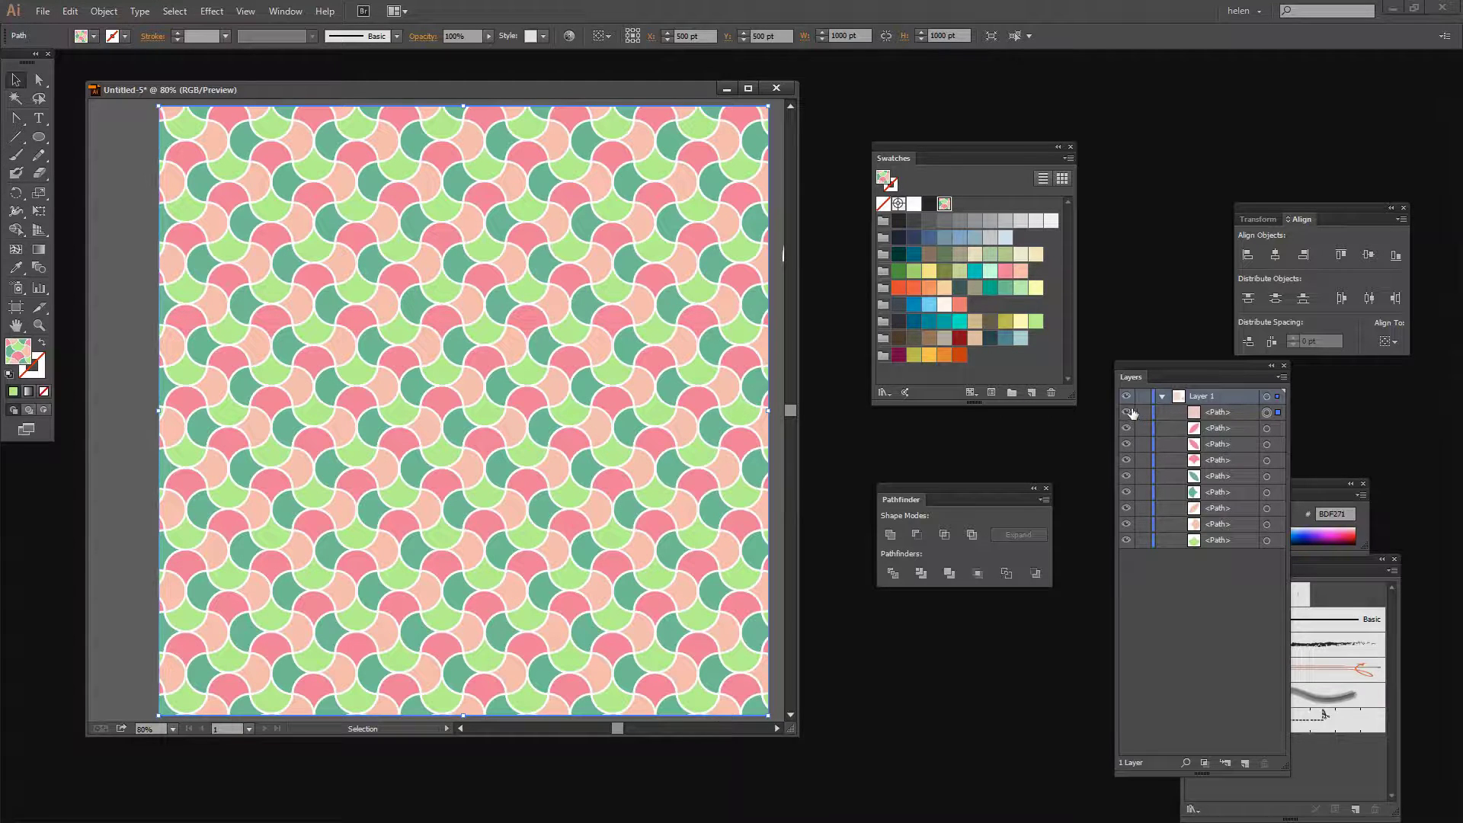
Hide the patterned background and bring the scallop motif, green leaf and peach leaf onto the artboard
left_click(1128, 412)
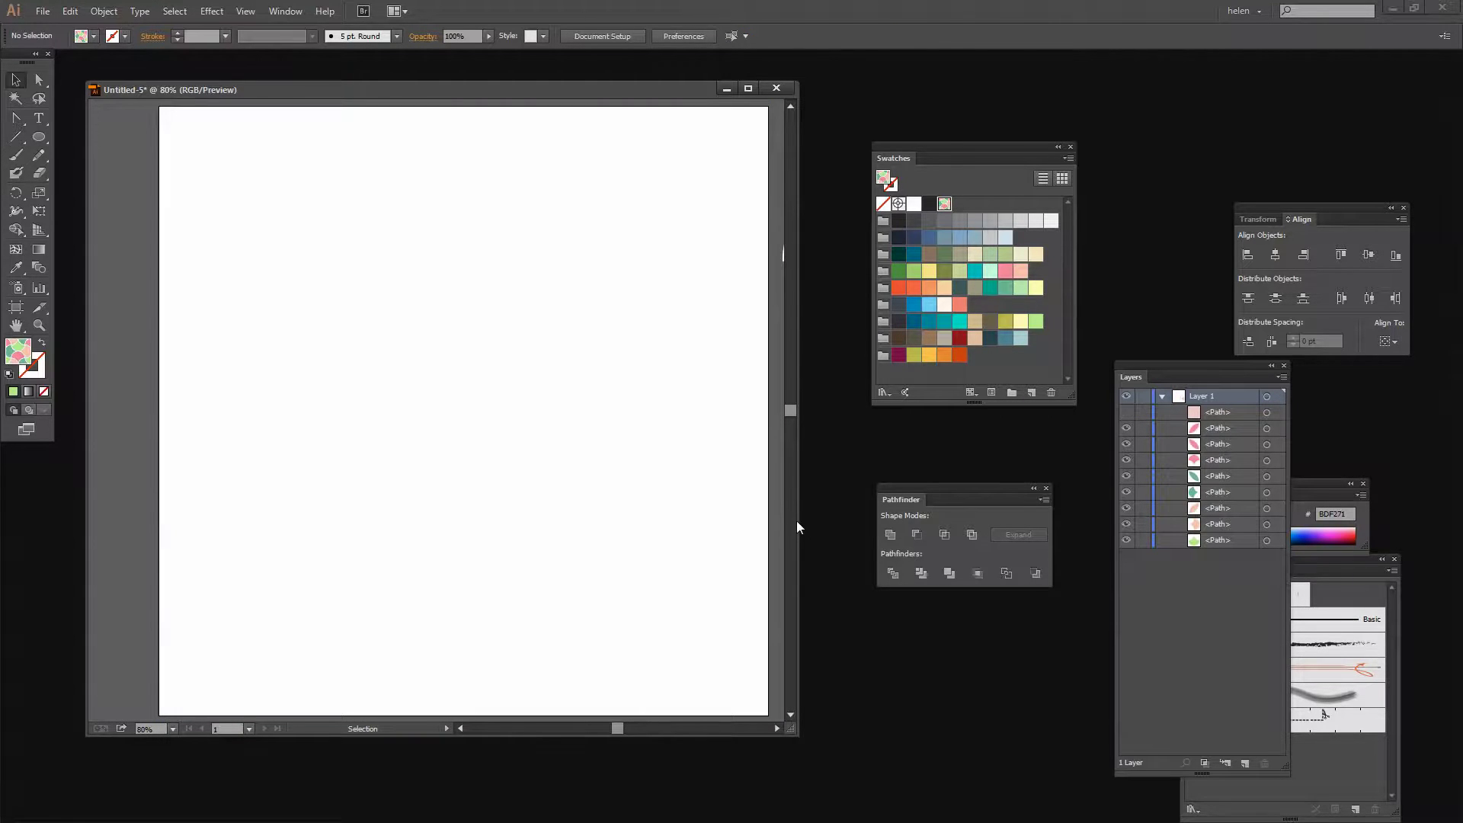
left_click_drag(798, 512, 1010, 514)
left_click_drag(1053, 684, 1223, 625)
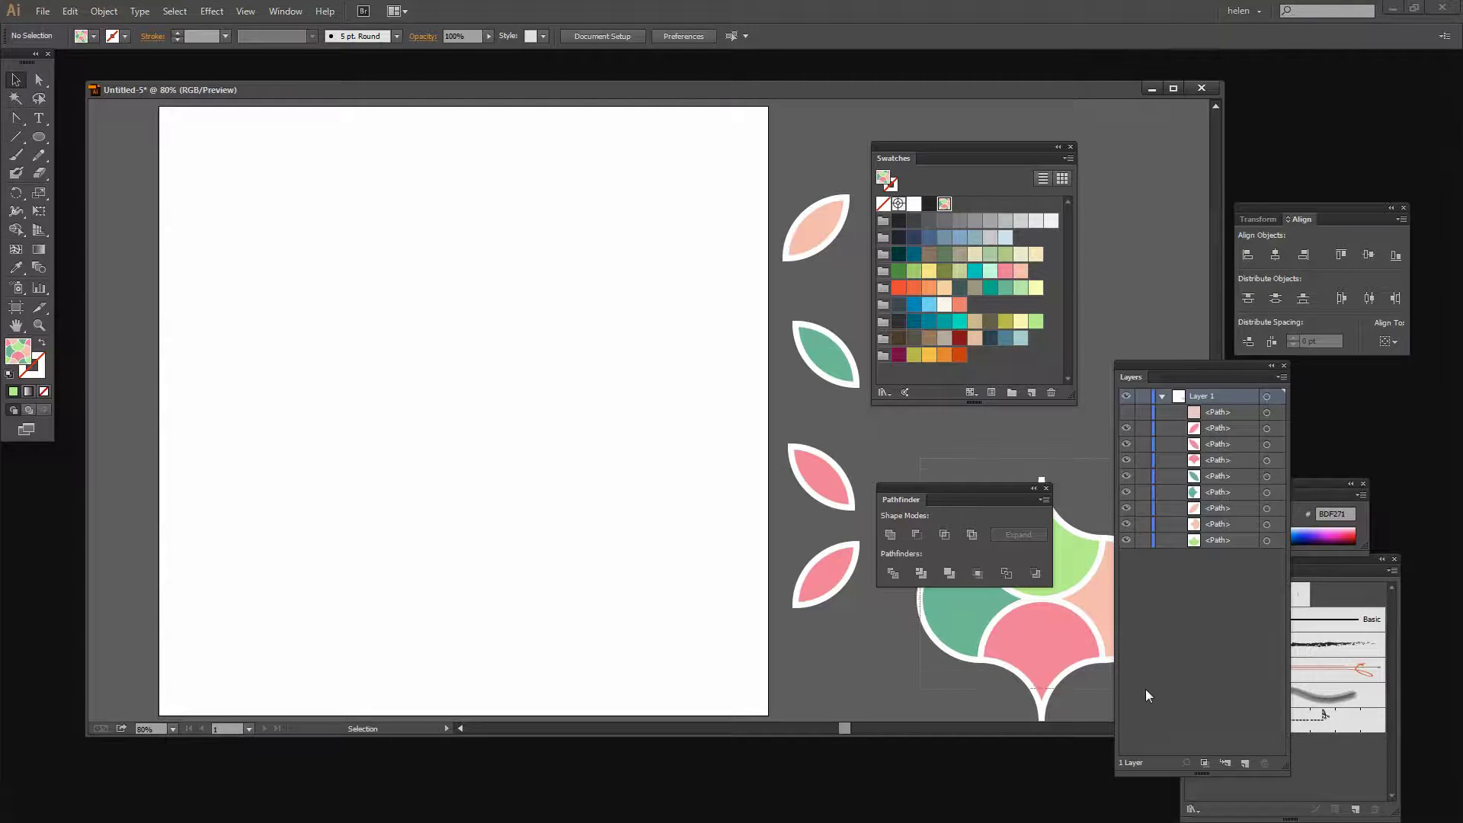
left_click_drag(1032, 654, 435, 424)
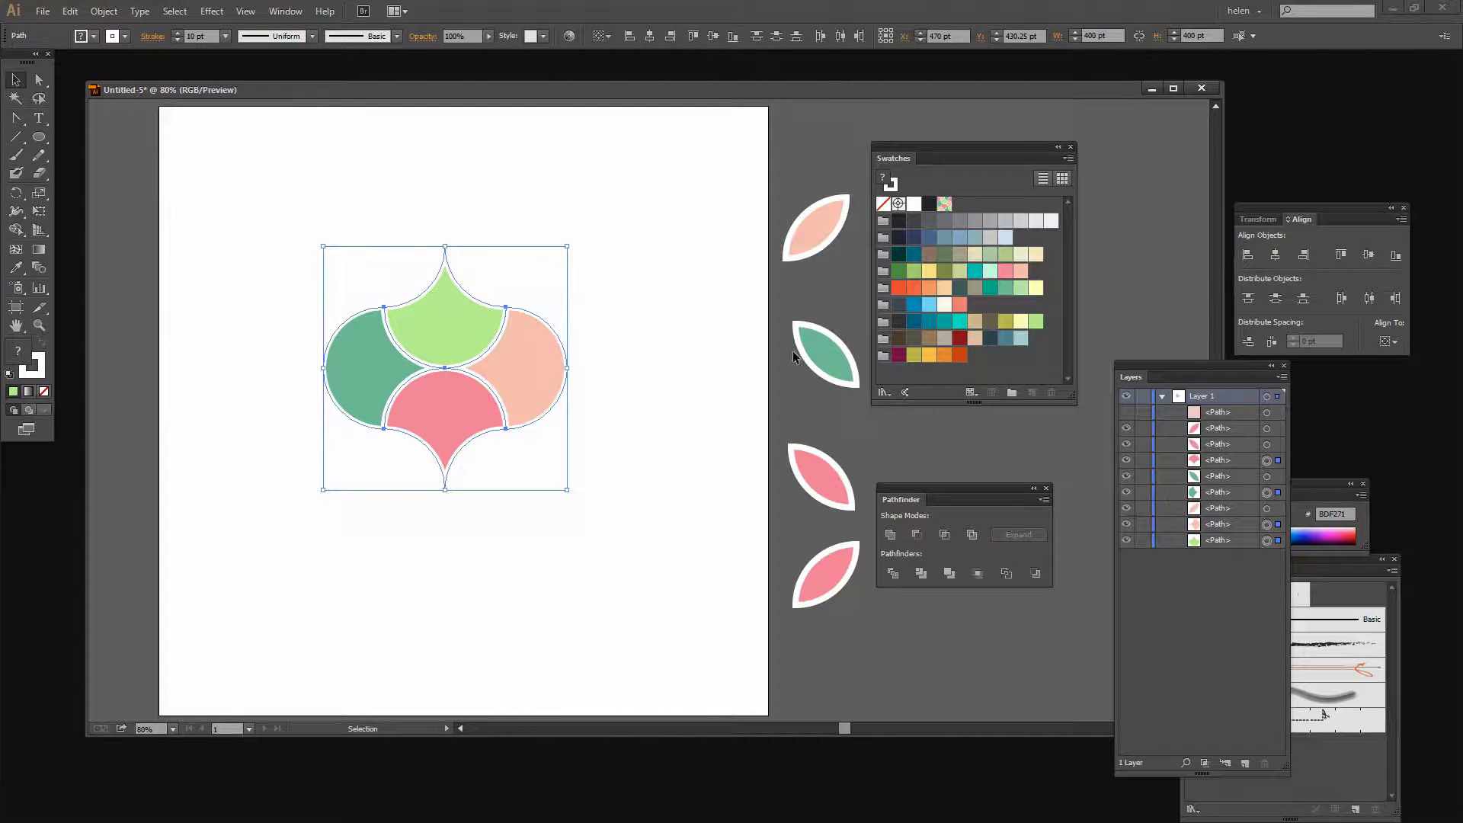
left_click_drag(834, 356, 502, 587)
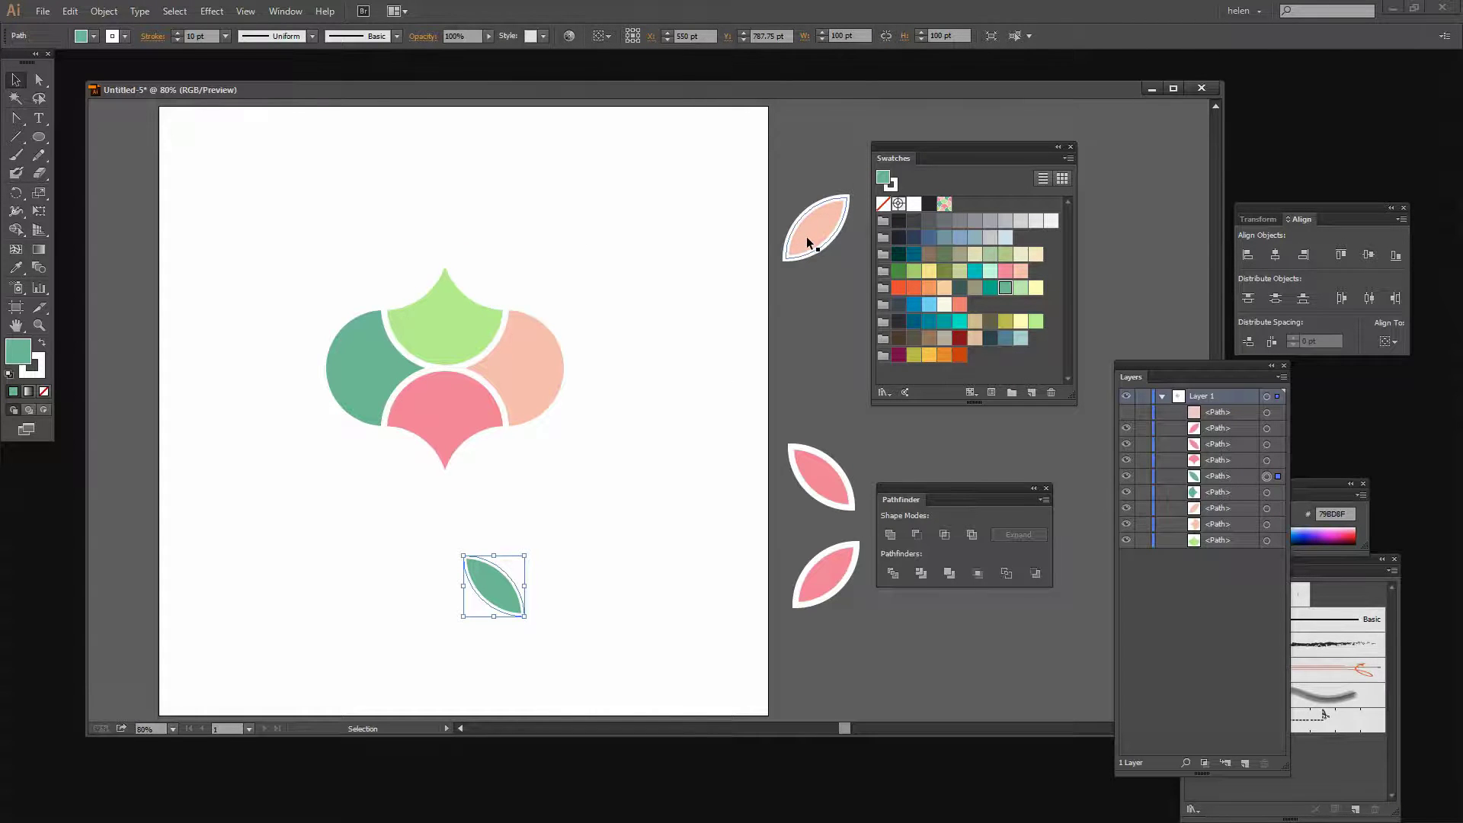
left_click_drag(806, 237, 562, 590)
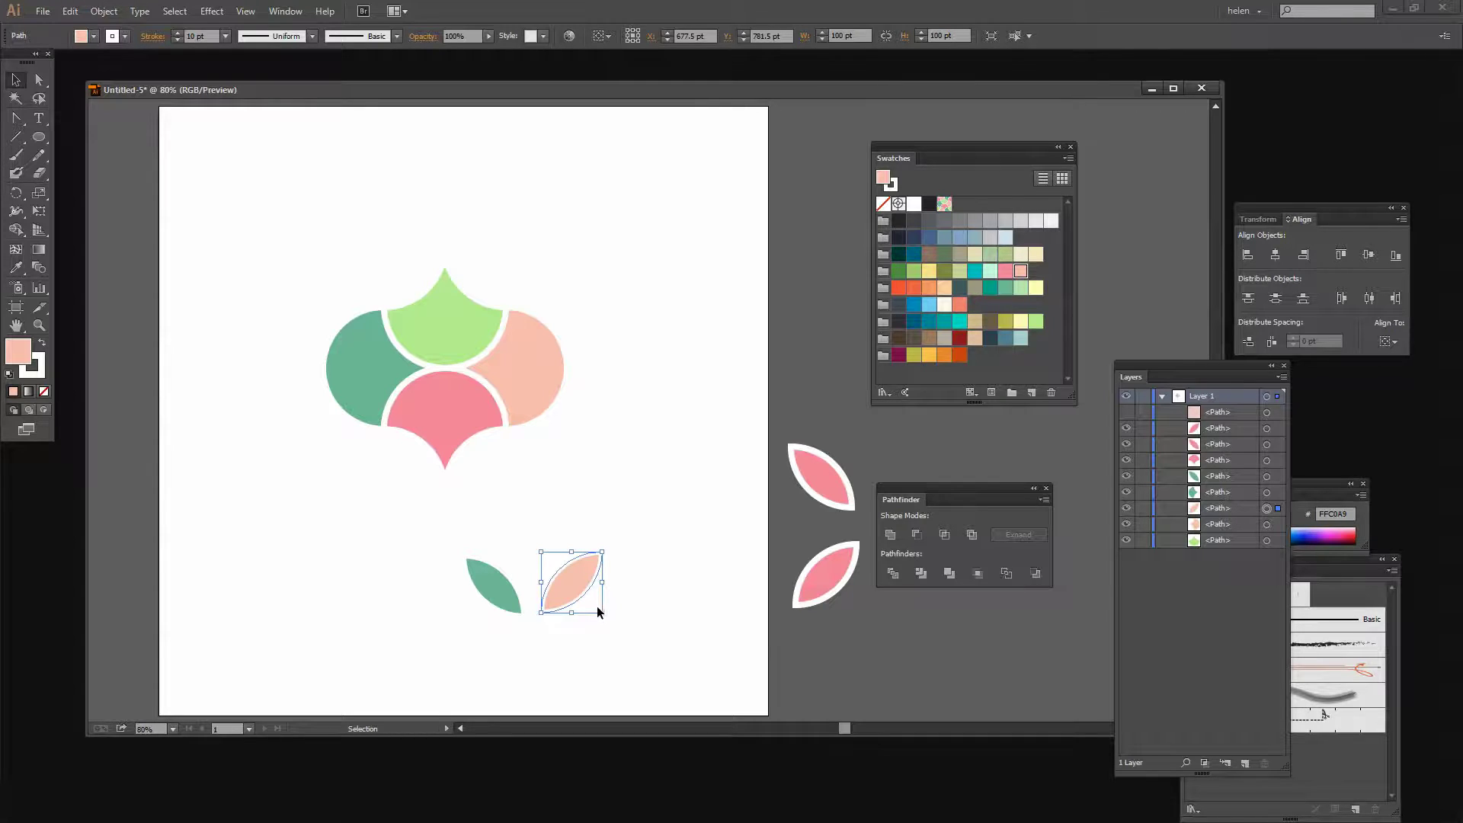
Shrink the peach leaf to 55 pt and green leaf to 48.75 pt, placing them on the pink piece
left_click_drag(603, 614, 577, 585)
left_click(511, 591)
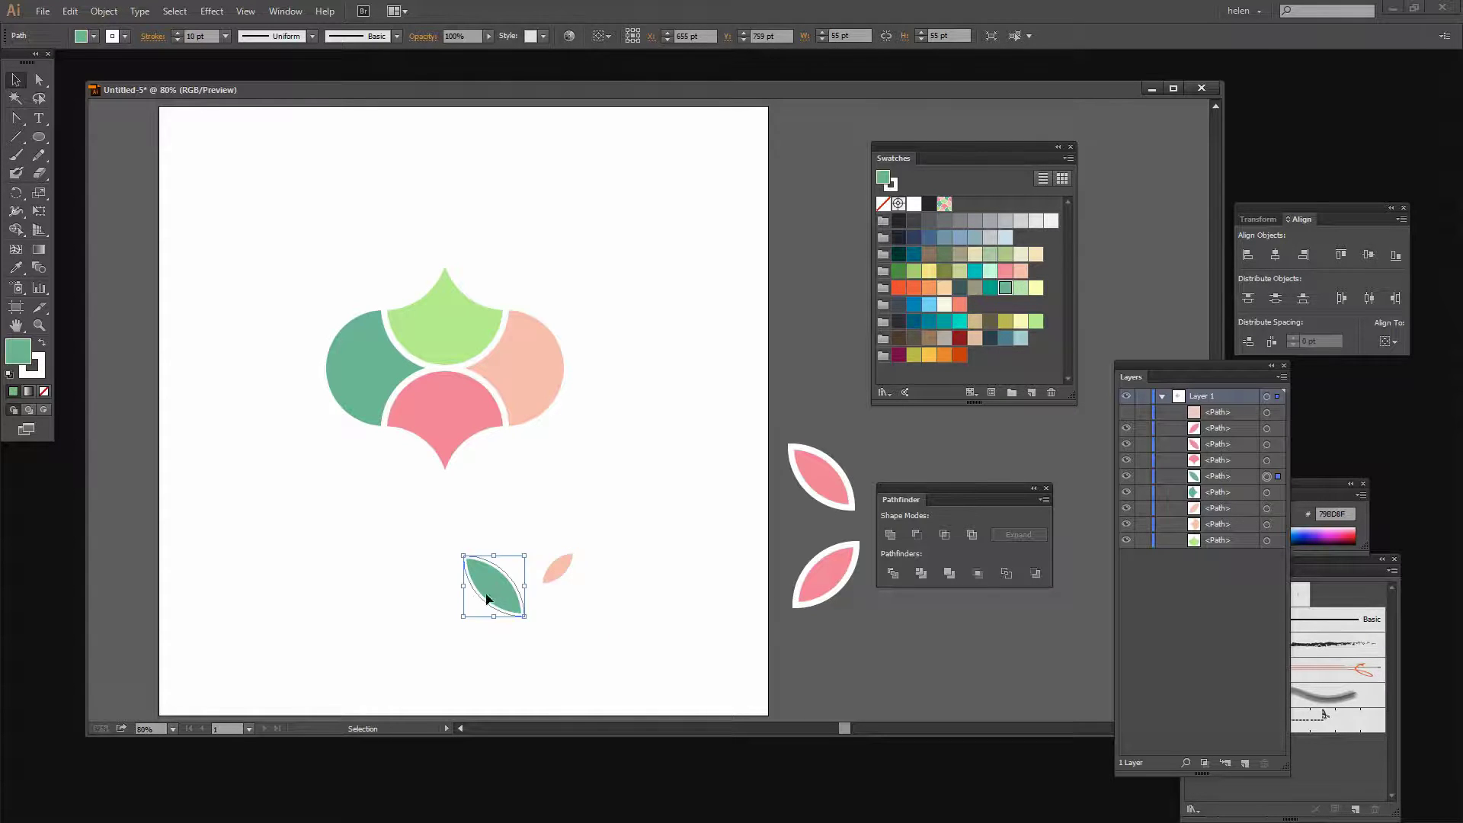
left_click_drag(462, 619, 495, 585)
left_click_drag(513, 577, 435, 414)
left_click_drag(556, 576, 460, 455)
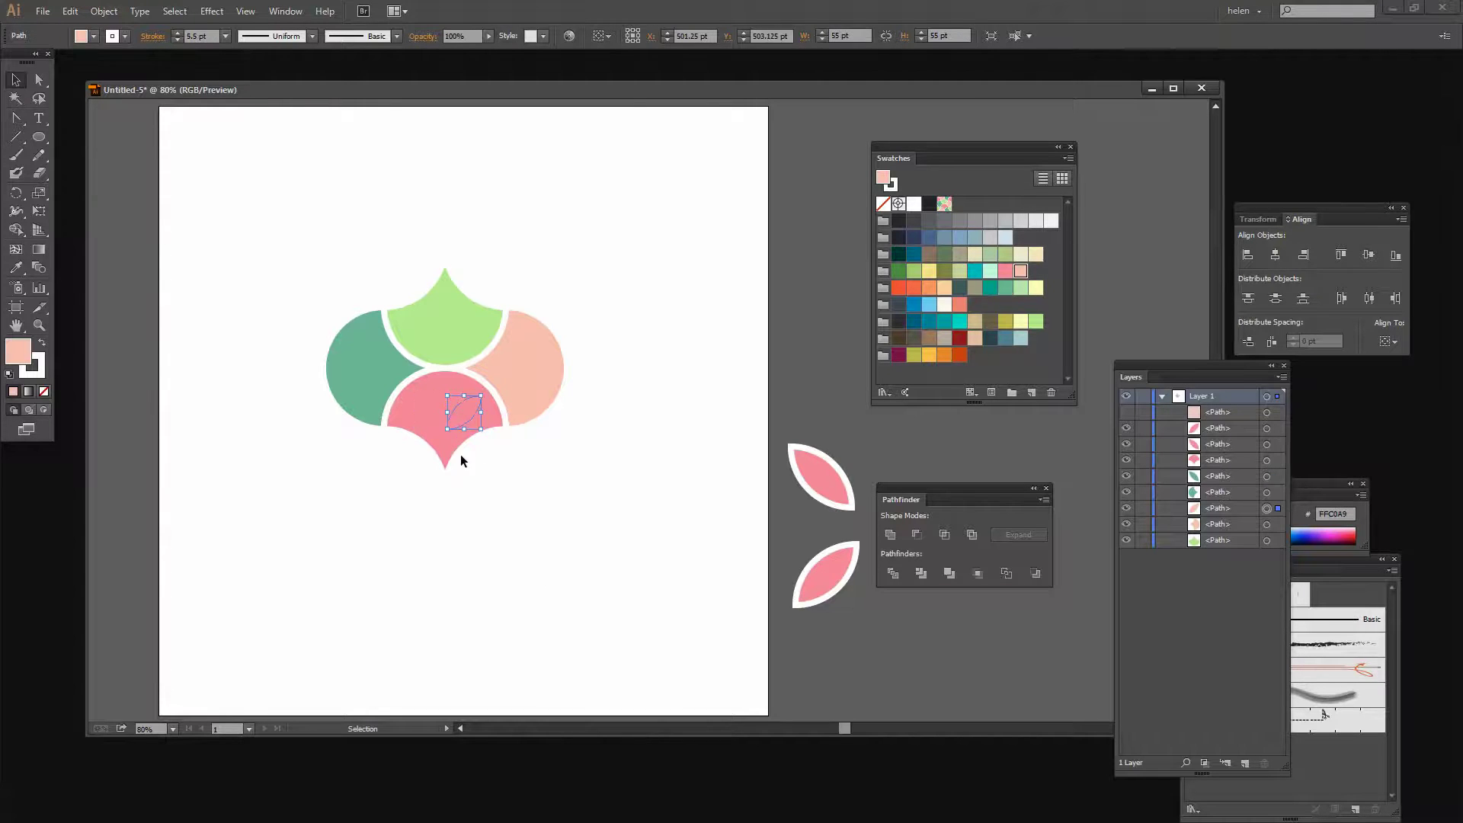
Send the pink scallop piece behind the two leaves
left_click(440, 415)
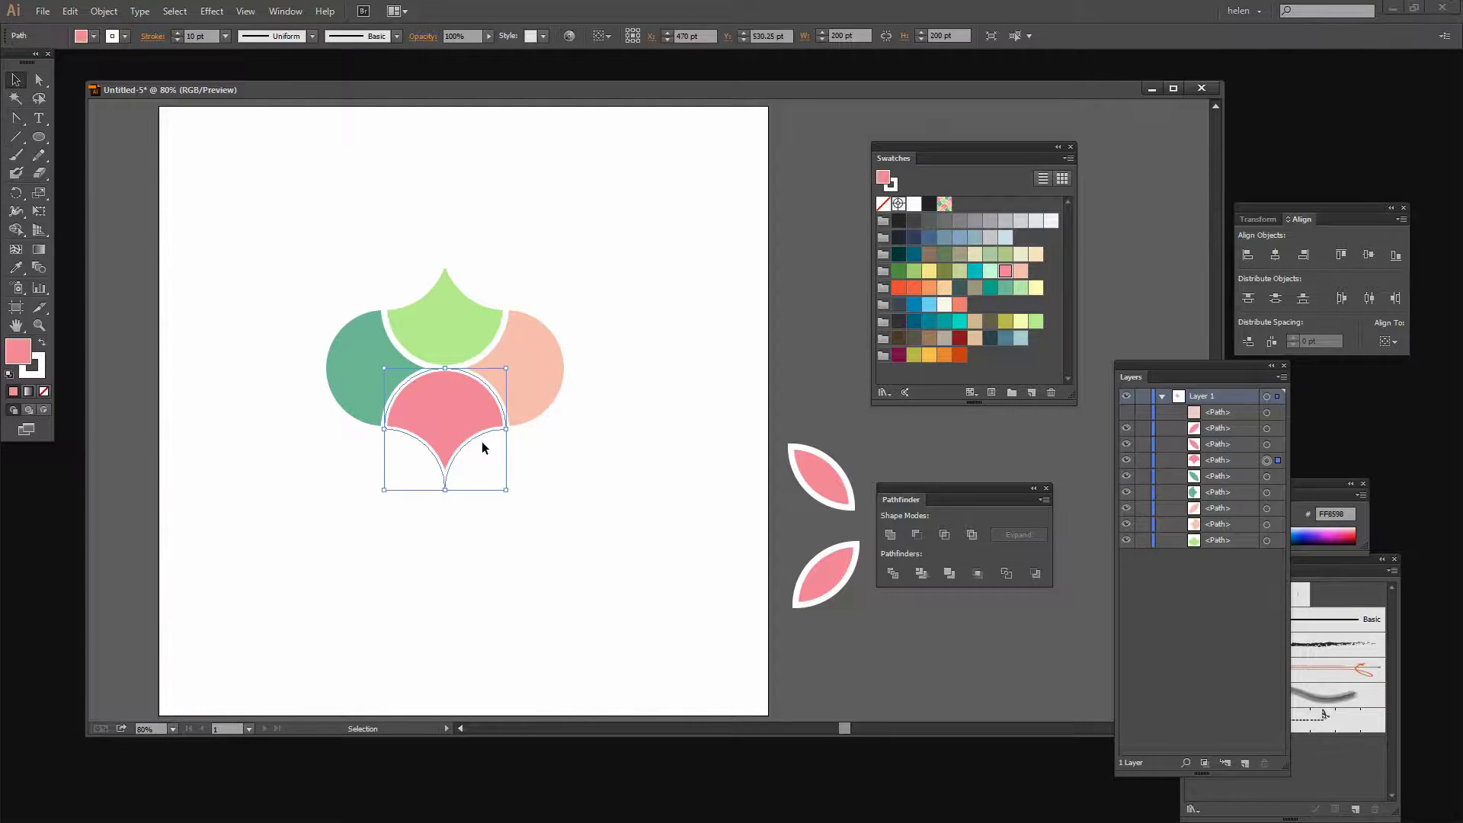
left_click(103, 11)
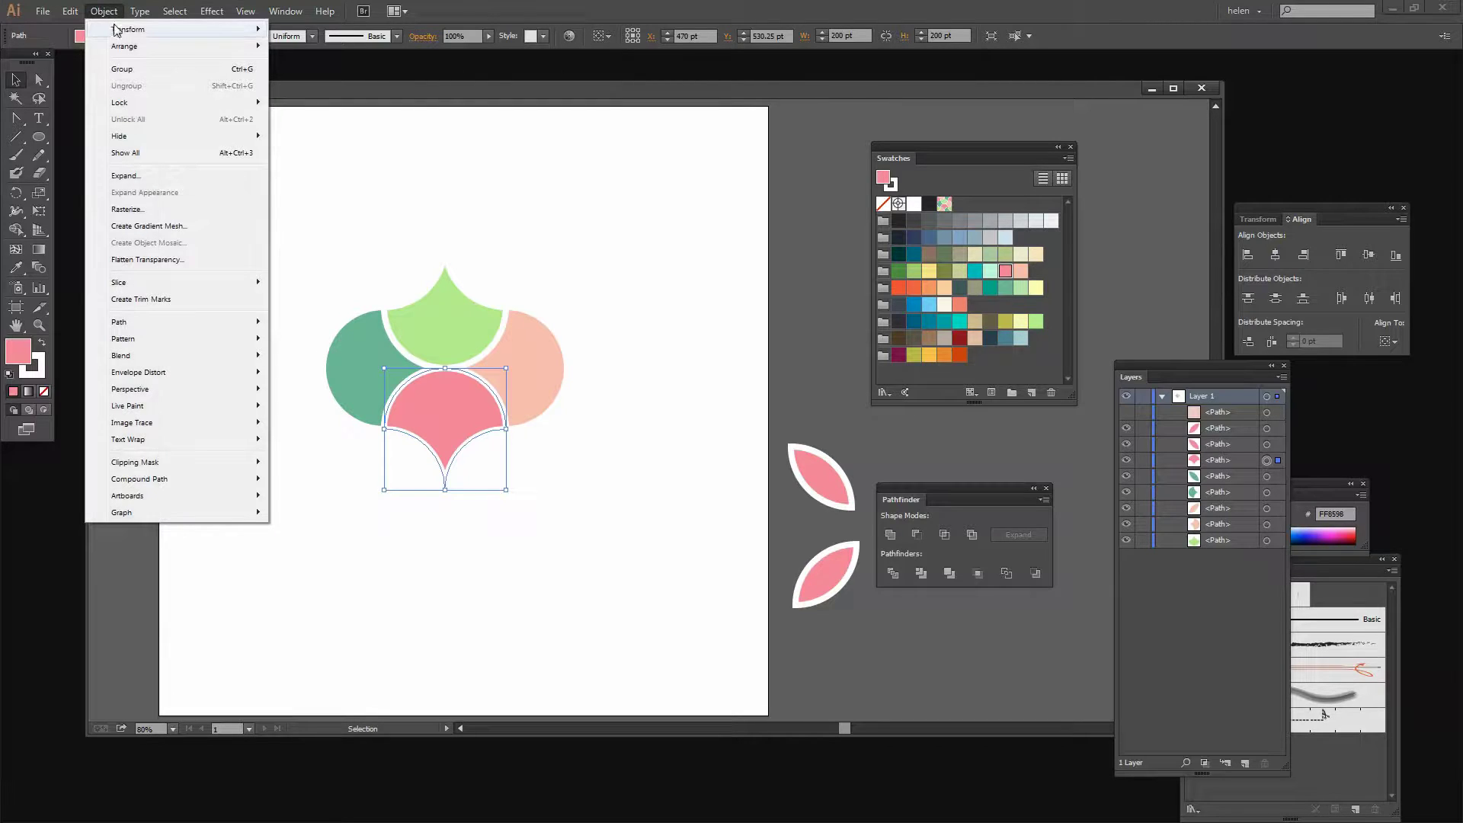
mouse_move(123, 32)
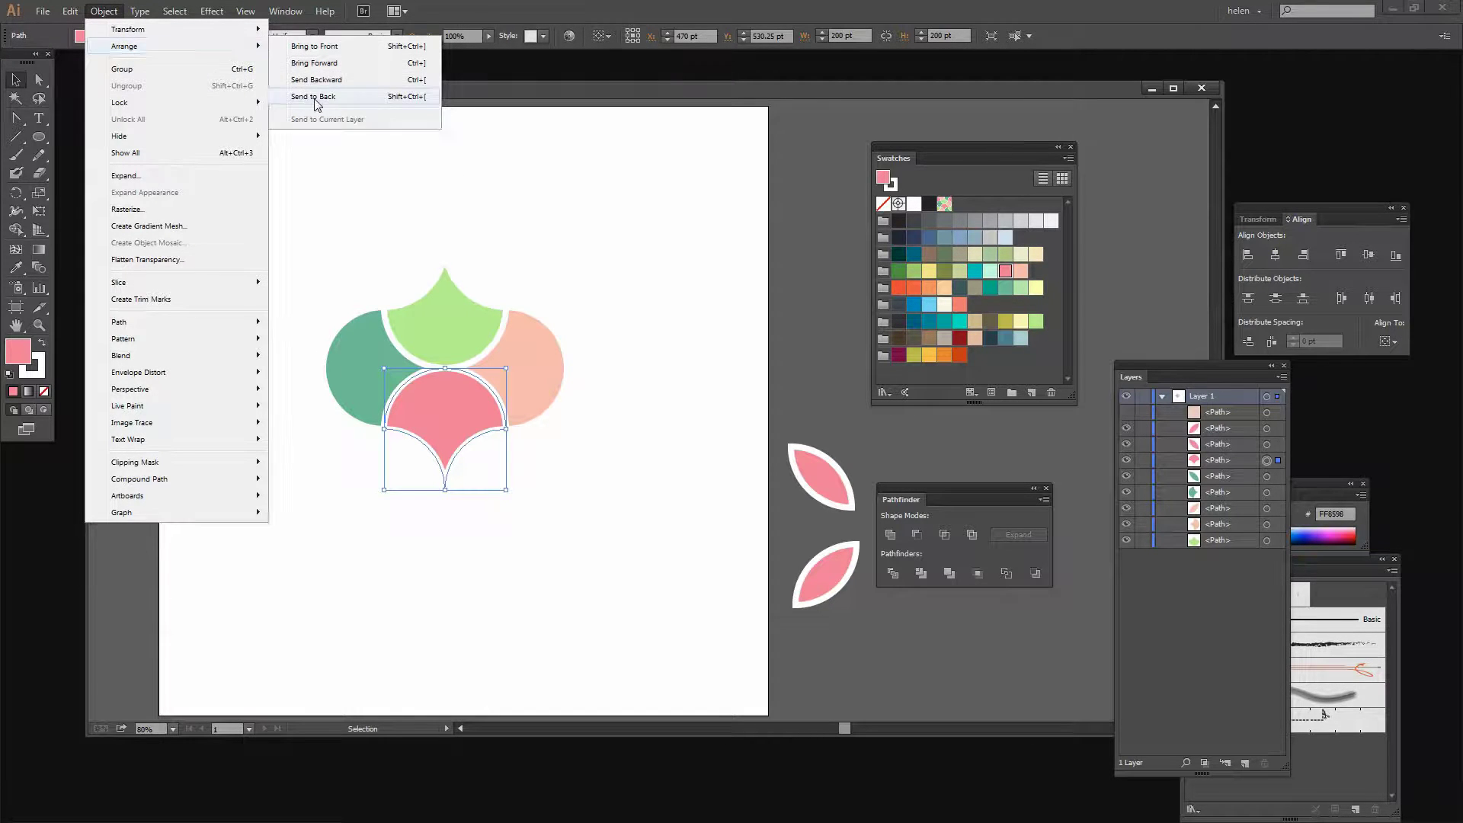
left_click(317, 97)
left_click(531, 459)
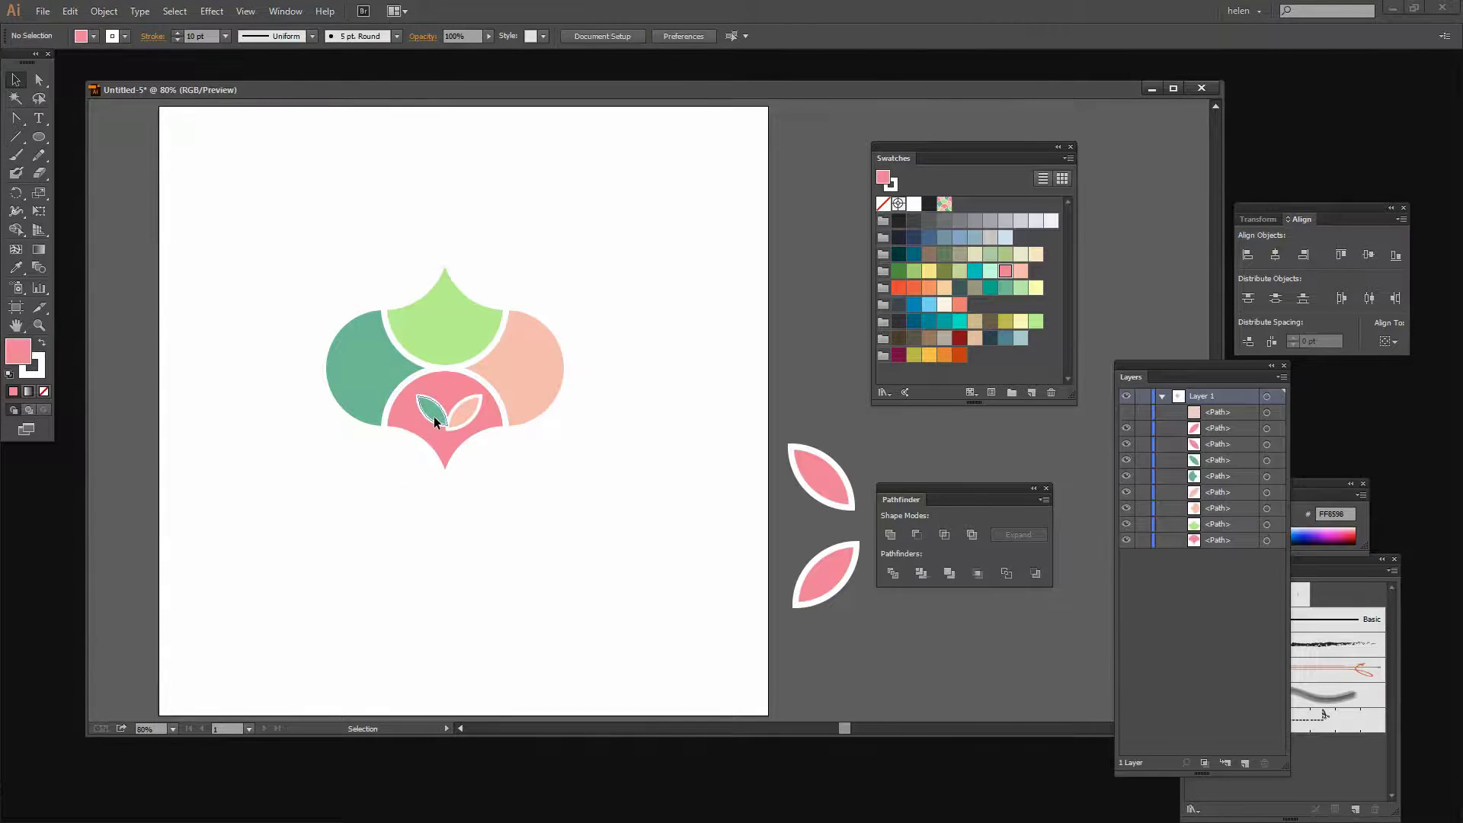
Shrink the peach leaf to 48.75 pt to match the teal one and nudge it down slightly
left_click(433, 416)
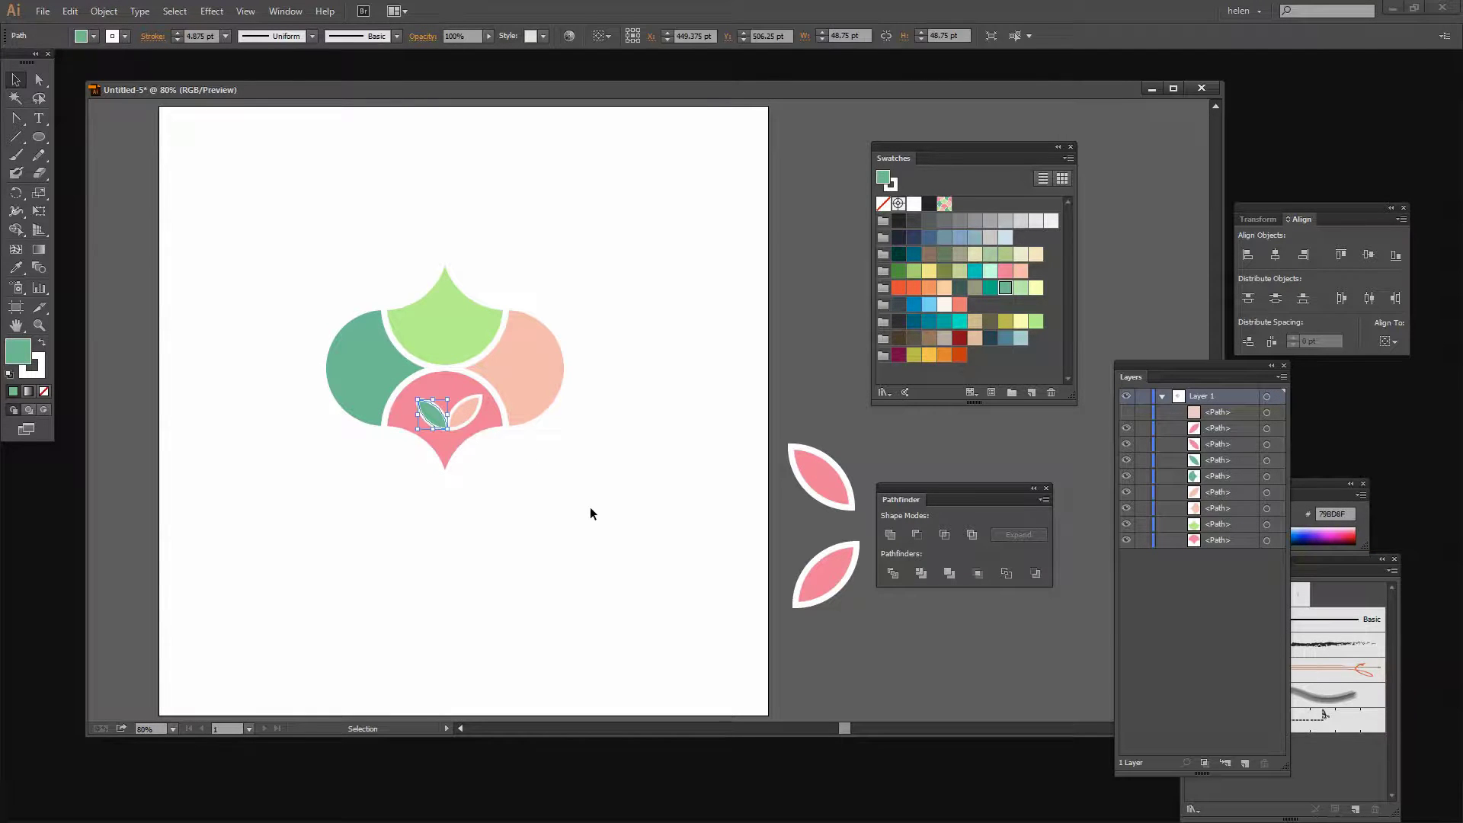
left_click(473, 404)
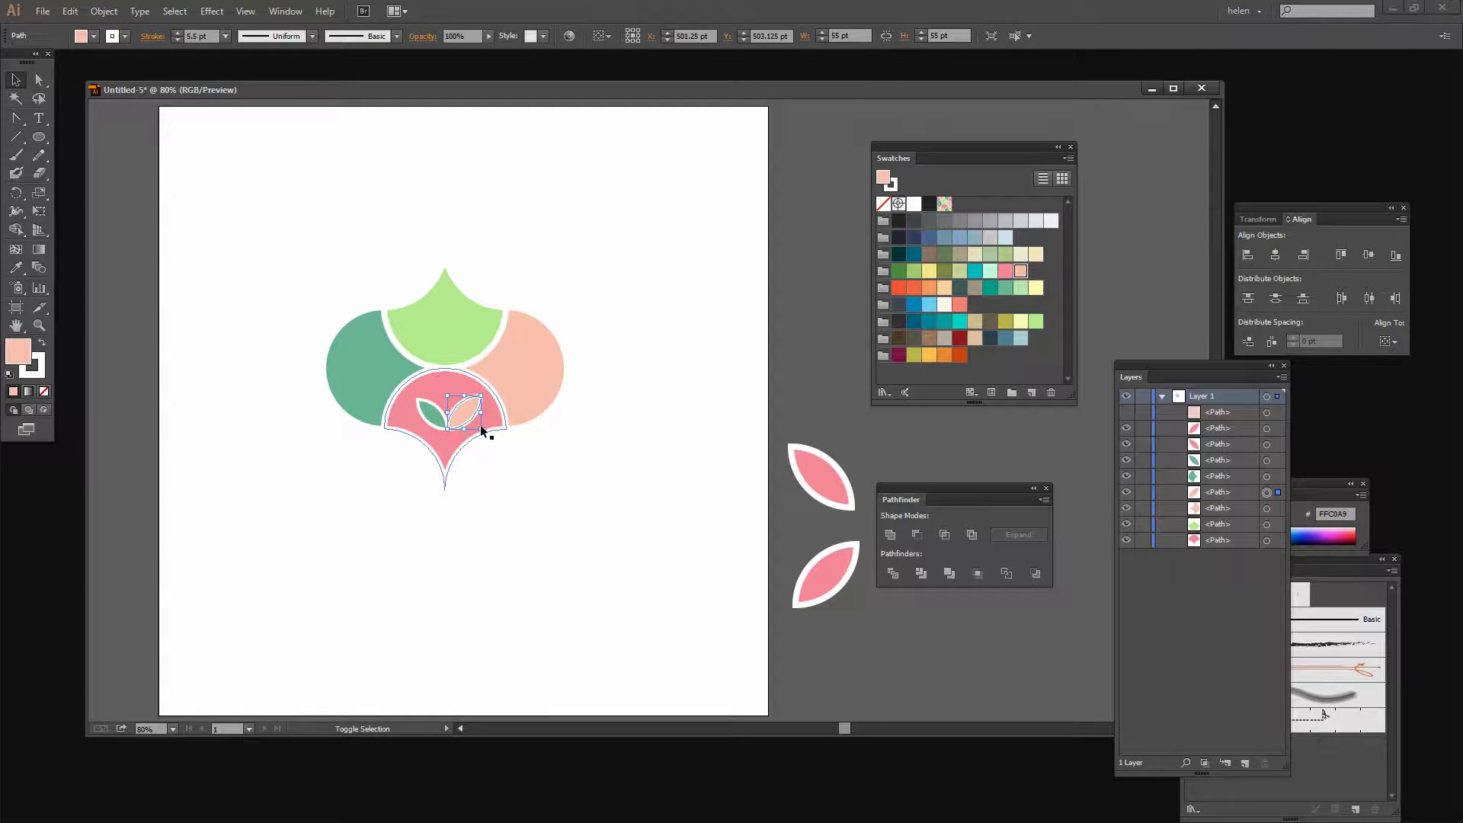
left_click_drag(480, 431, 477, 427)
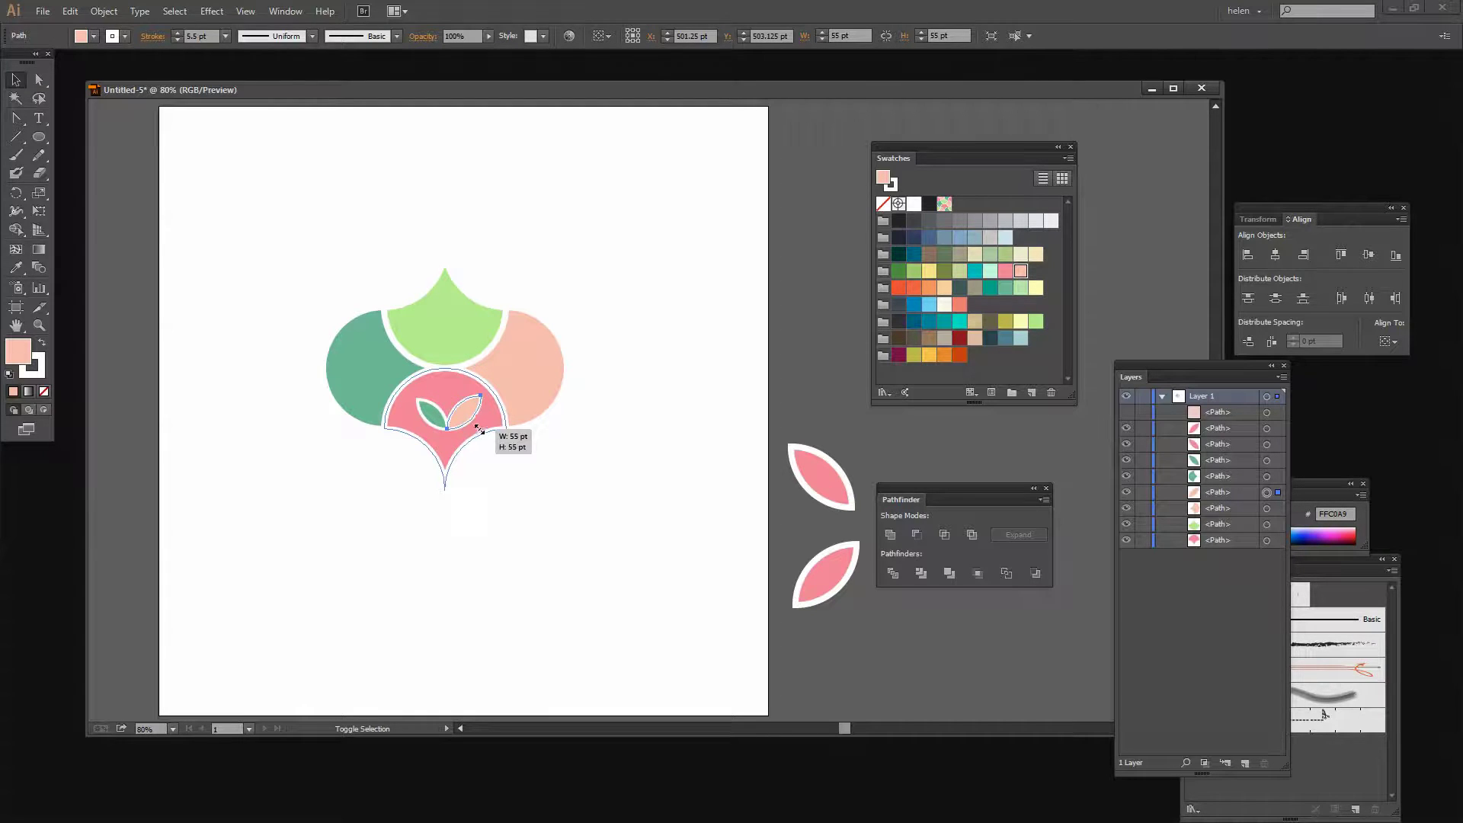
left_click(506, 465)
left_click(461, 412)
left_click_drag(463, 409, 462, 412)
left_click(508, 508)
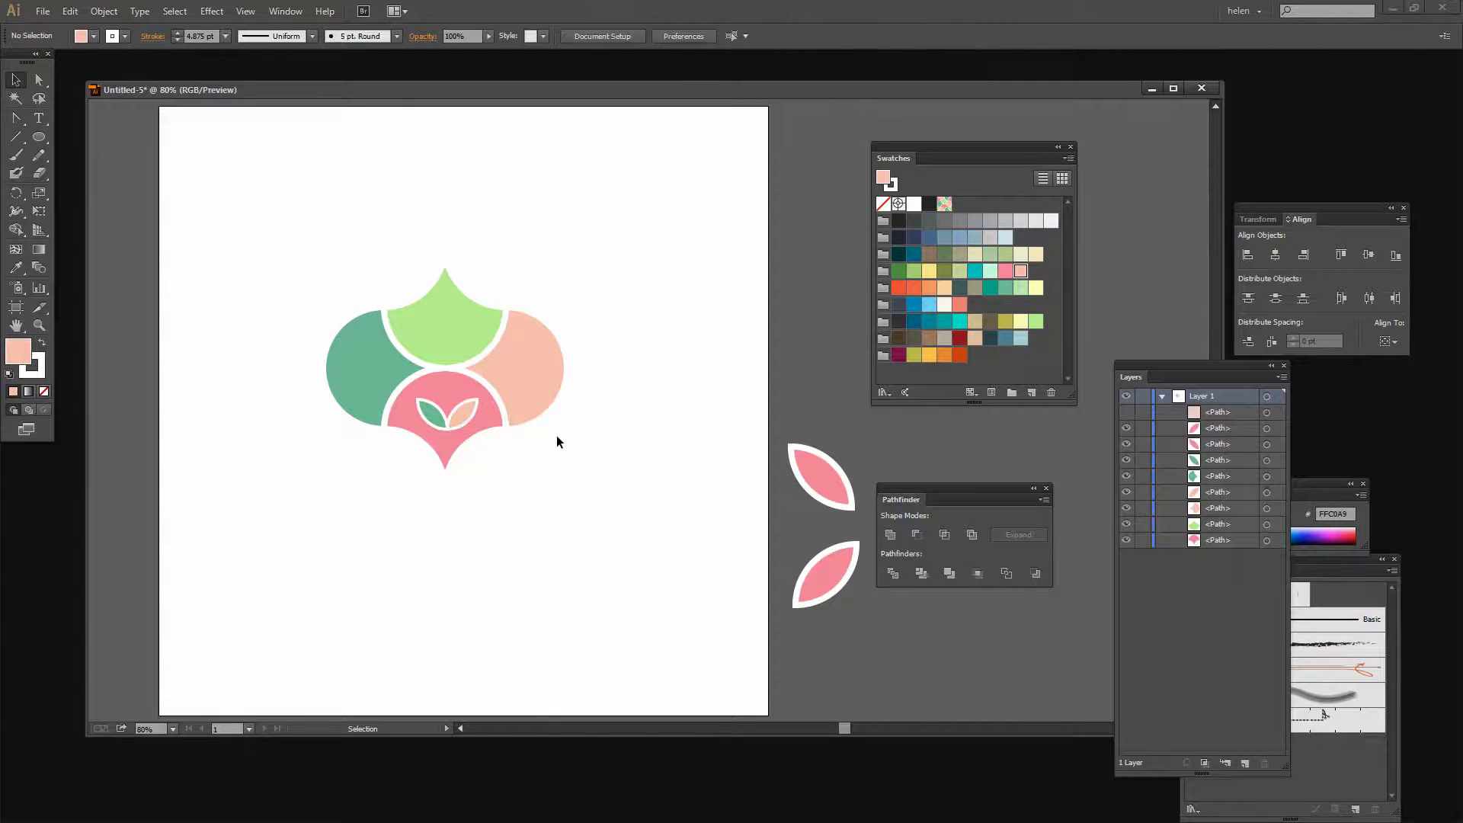
Draw a small 40 pt circle and colour it teal
left_click(39, 138)
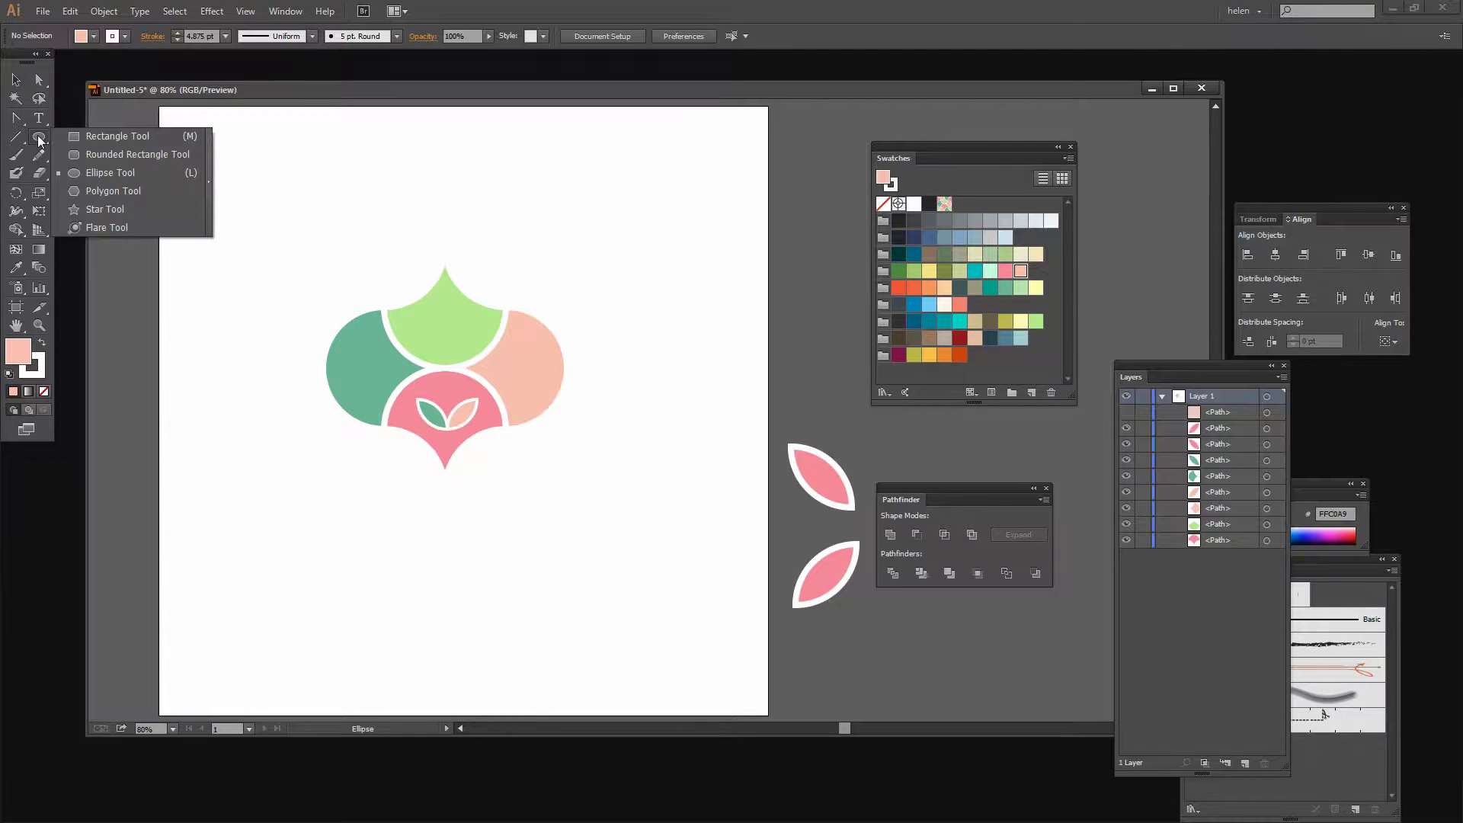
left_click_drag(540, 497, 565, 521)
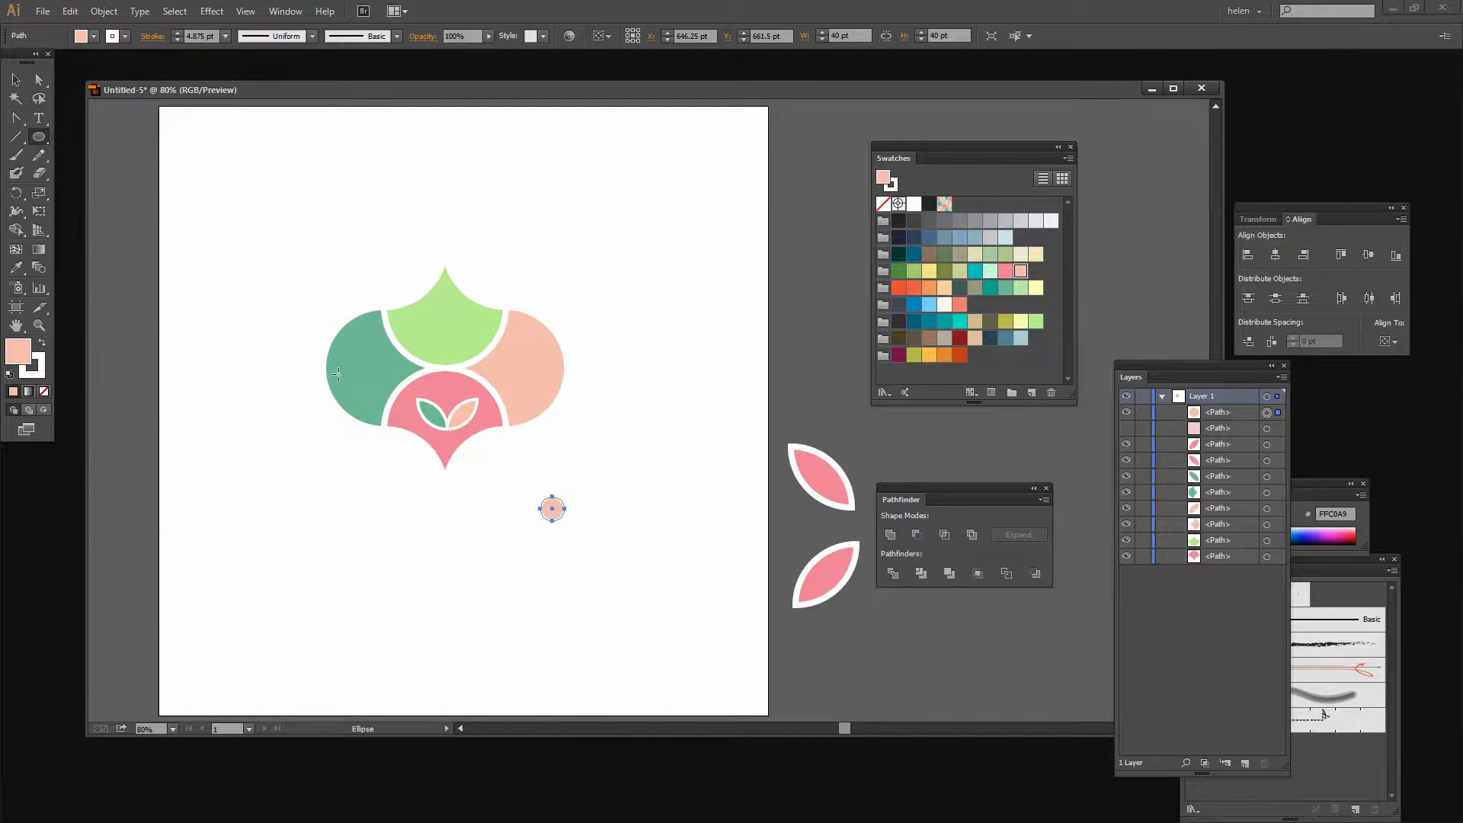
left_click(1007, 294)
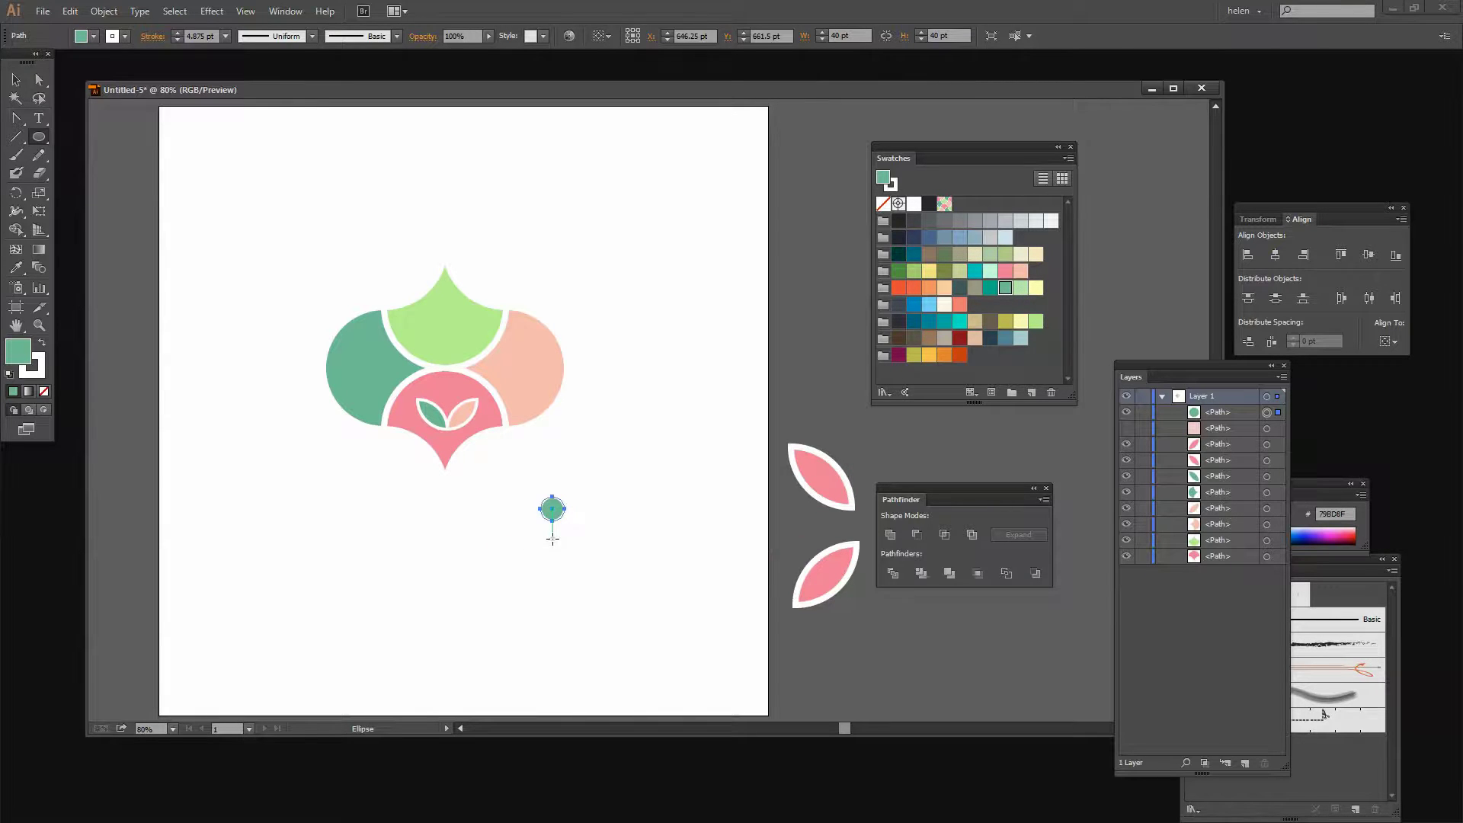
Place the teal circle above the leaves in the pink piece, then select the whole motif
key("v")
left_click_drag(550, 517, 446, 403)
left_click(616, 603)
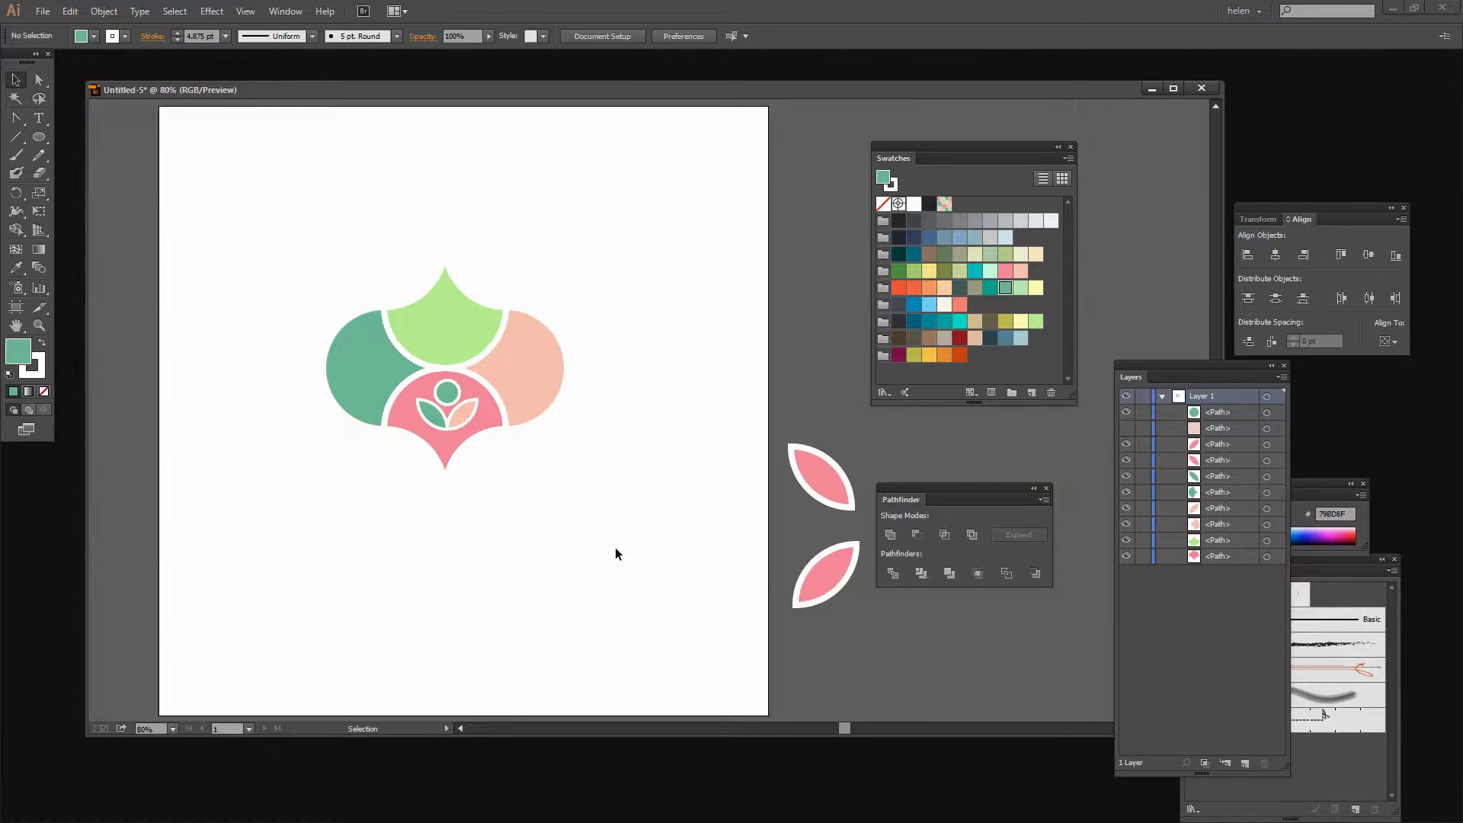
left_click_drag(614, 551, 329, 229)
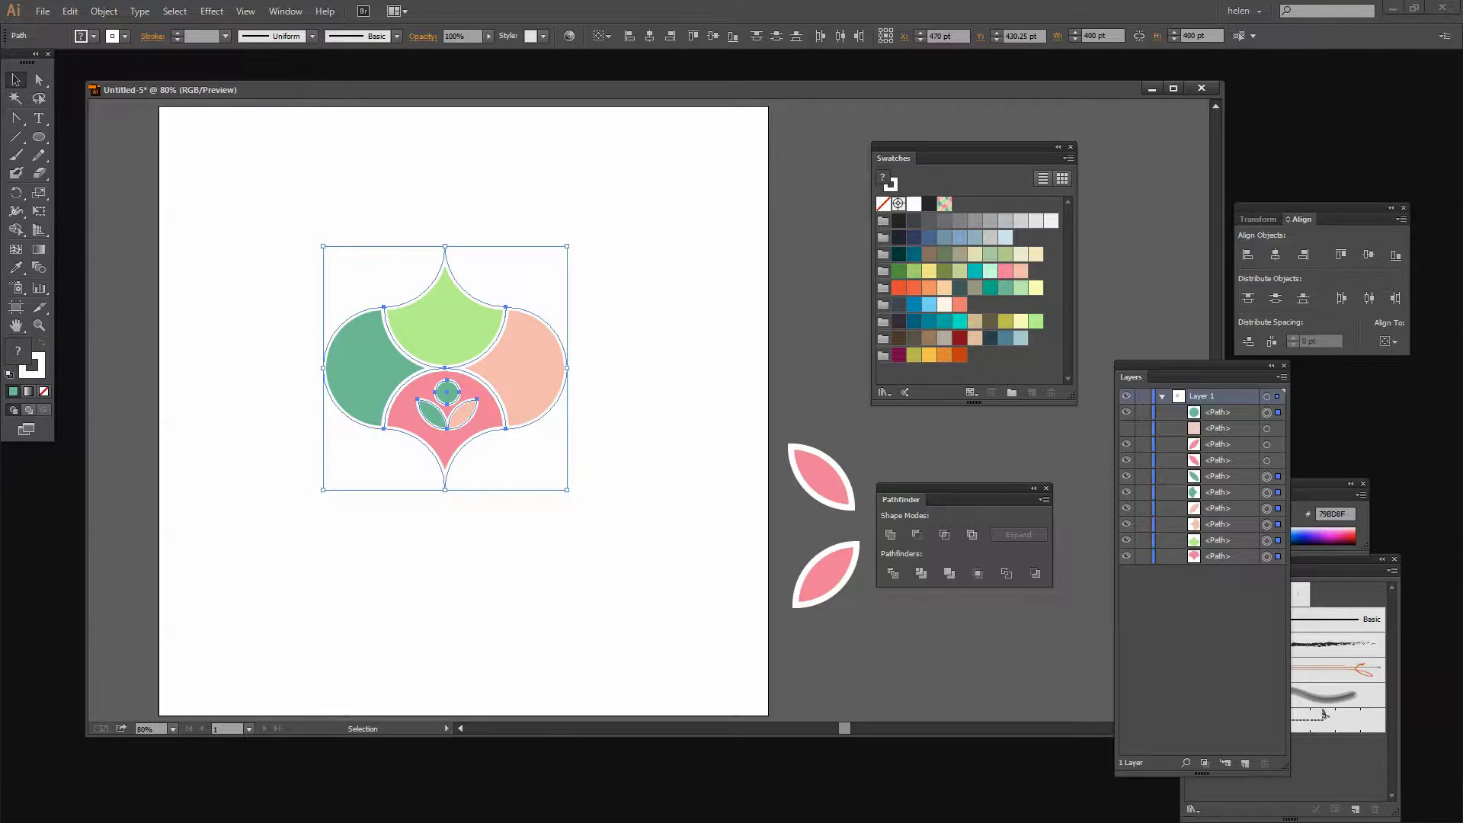
Turn the selected flower motif into a new pattern, dismissing the notice
left_click(104, 10)
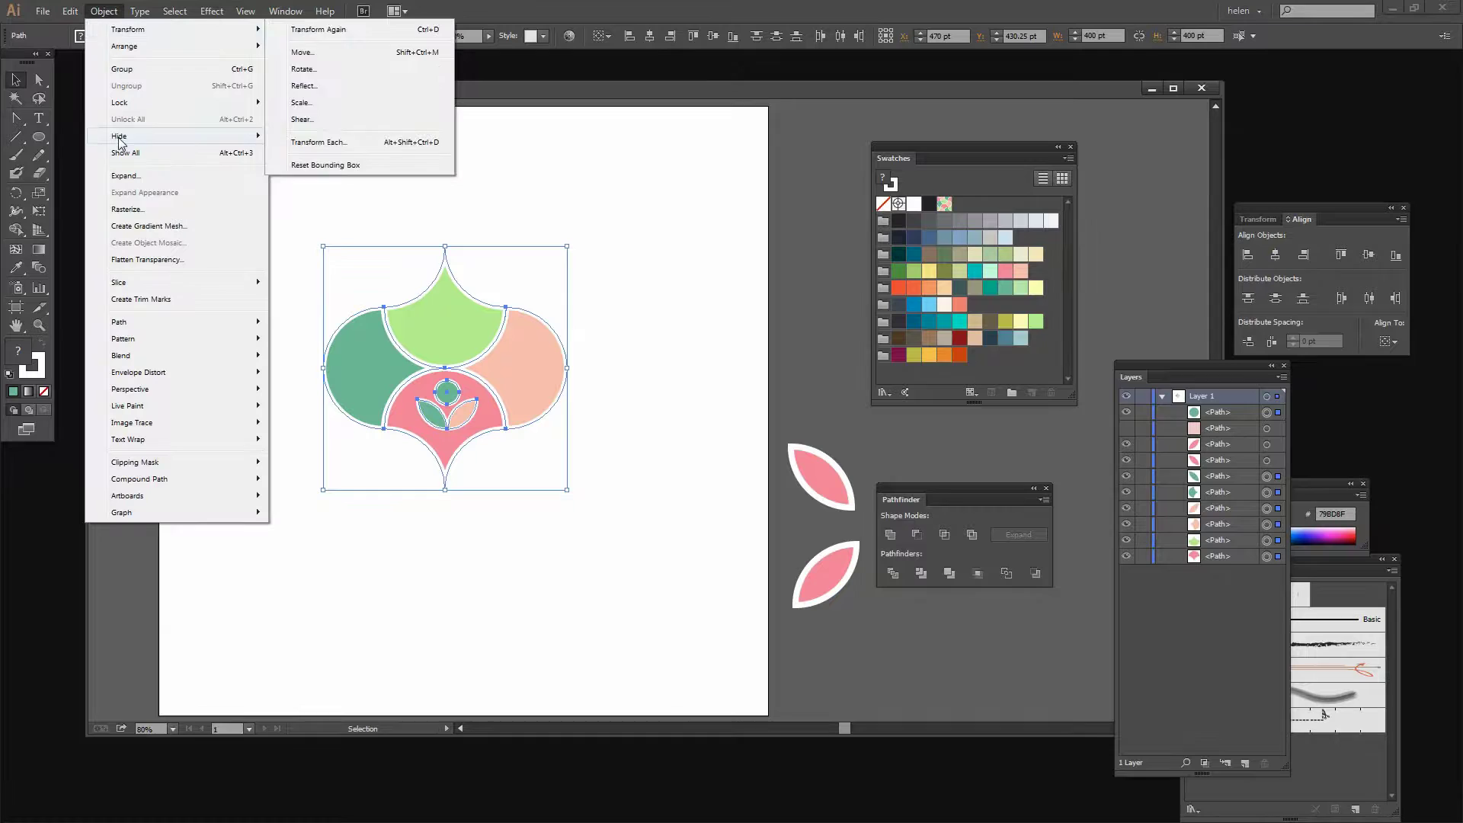
mouse_move(126, 329)
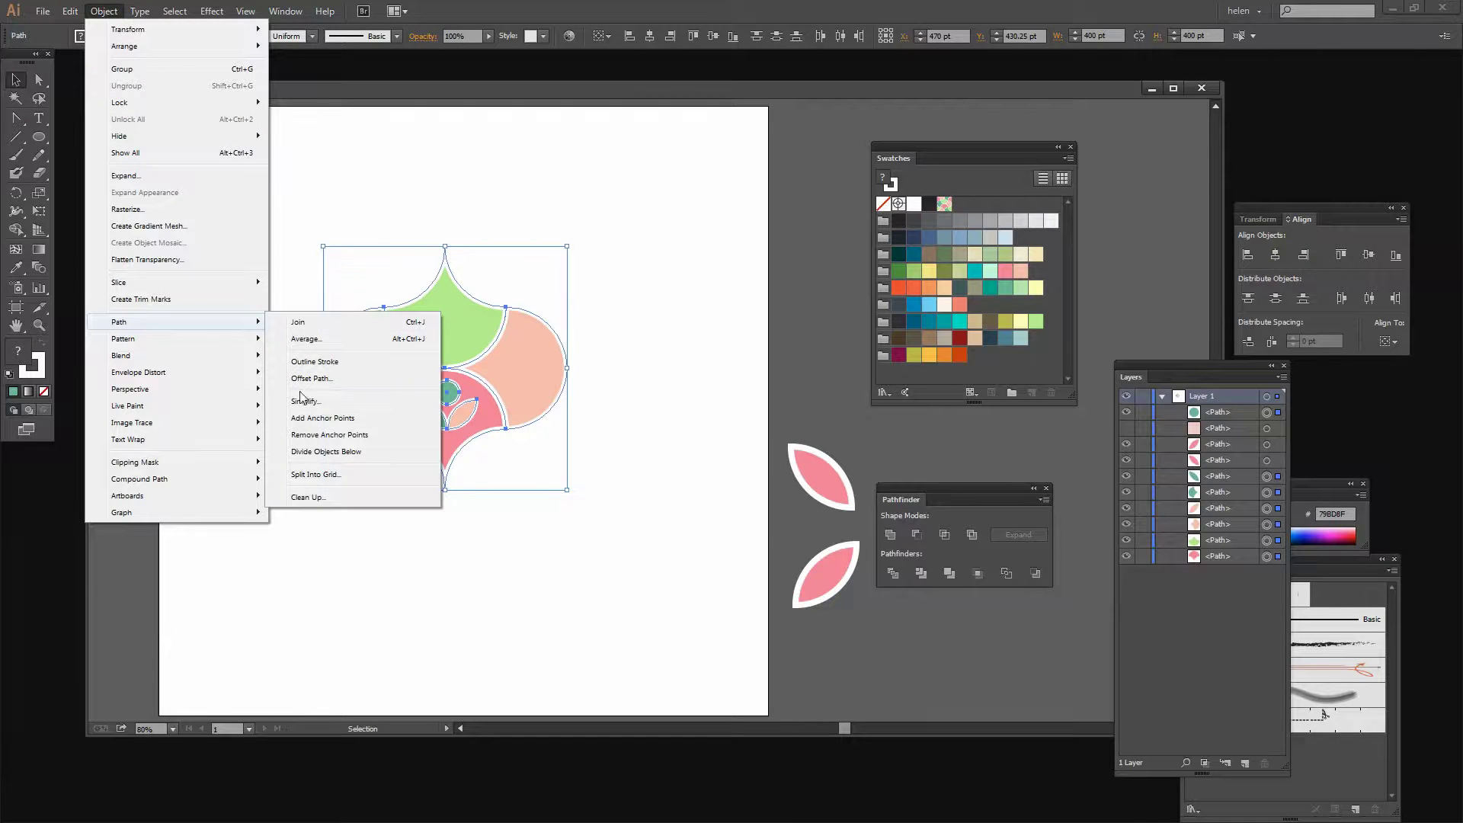
mouse_move(252, 338)
left_click(296, 337)
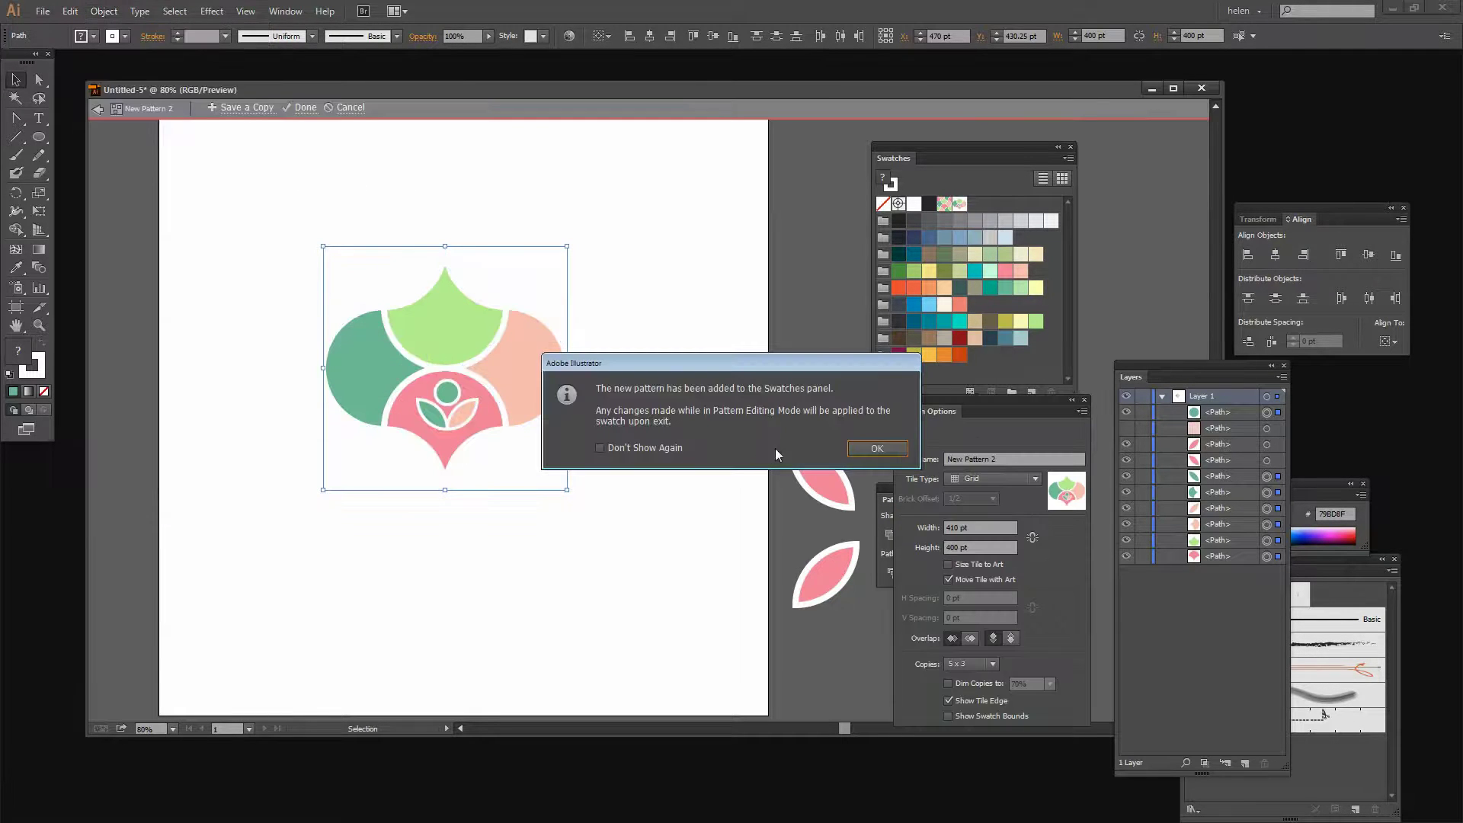
left_click(877, 448)
Set the pattern tile to 398 pt wide by 190 pt high and preview 7 x 5 copies
left_click(950, 528)
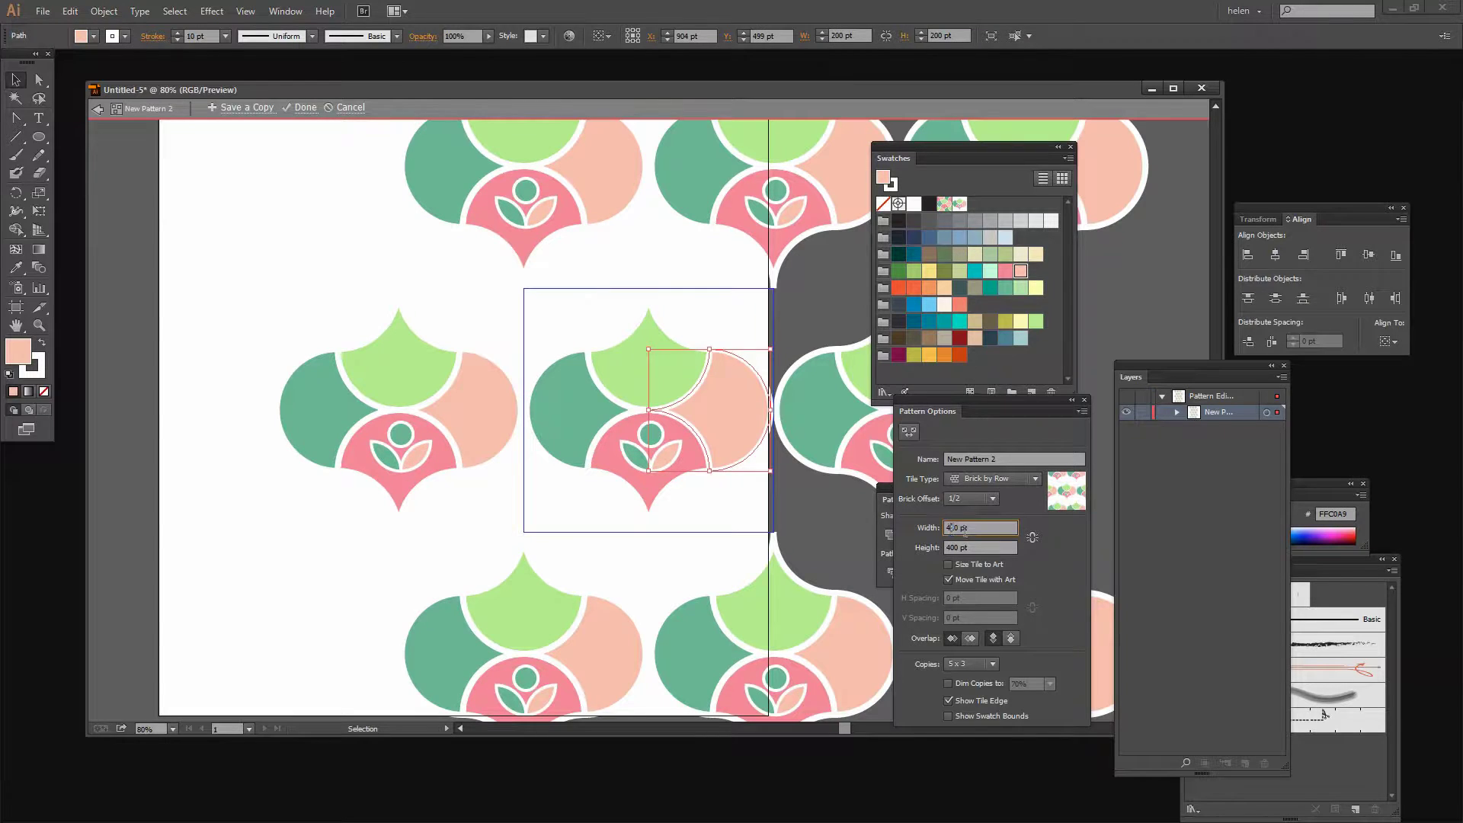
left_click(949, 545)
key("Return")
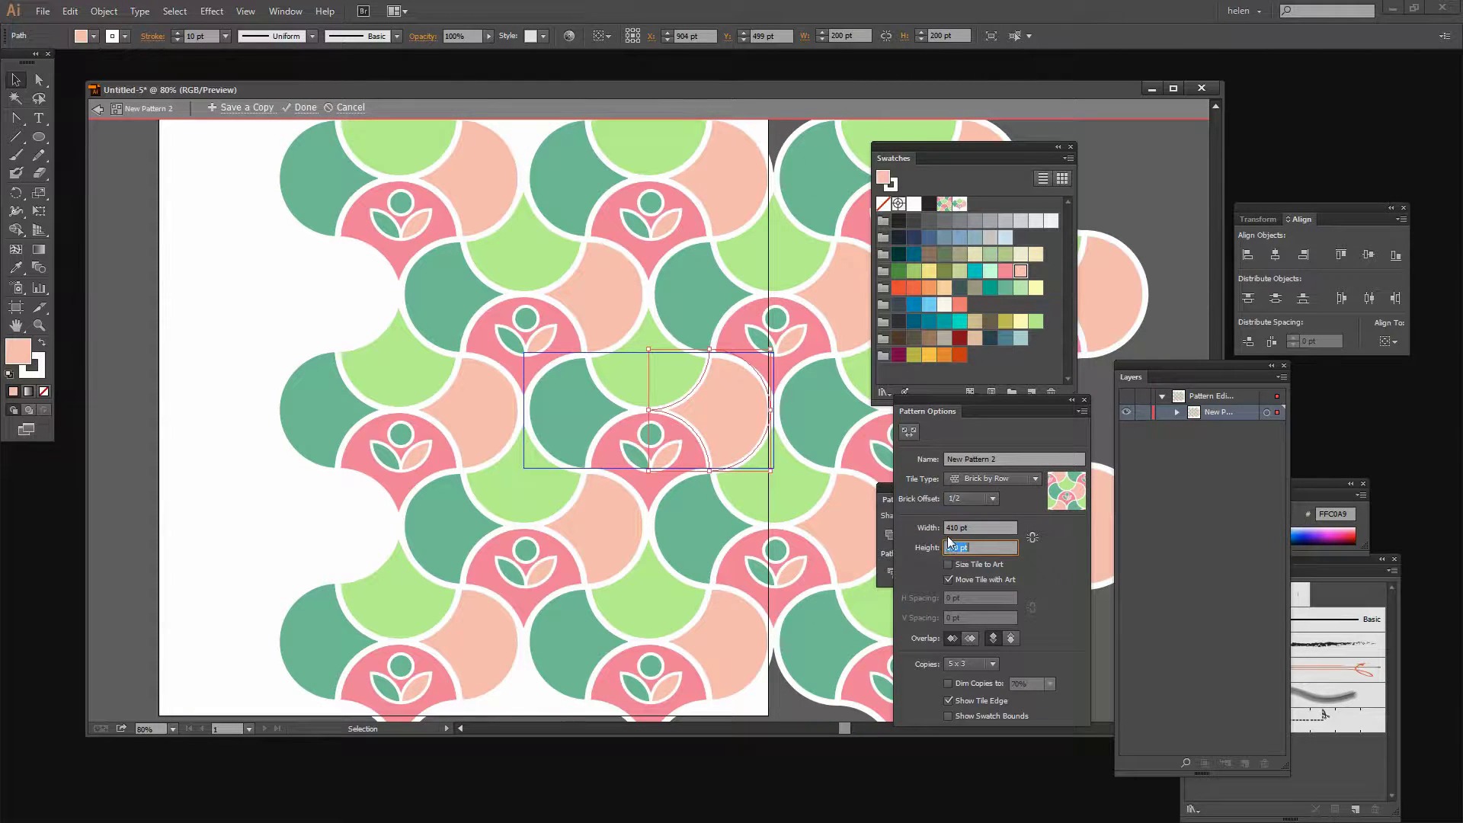
left_click(952, 528)
key("BackSpace")
type("0")
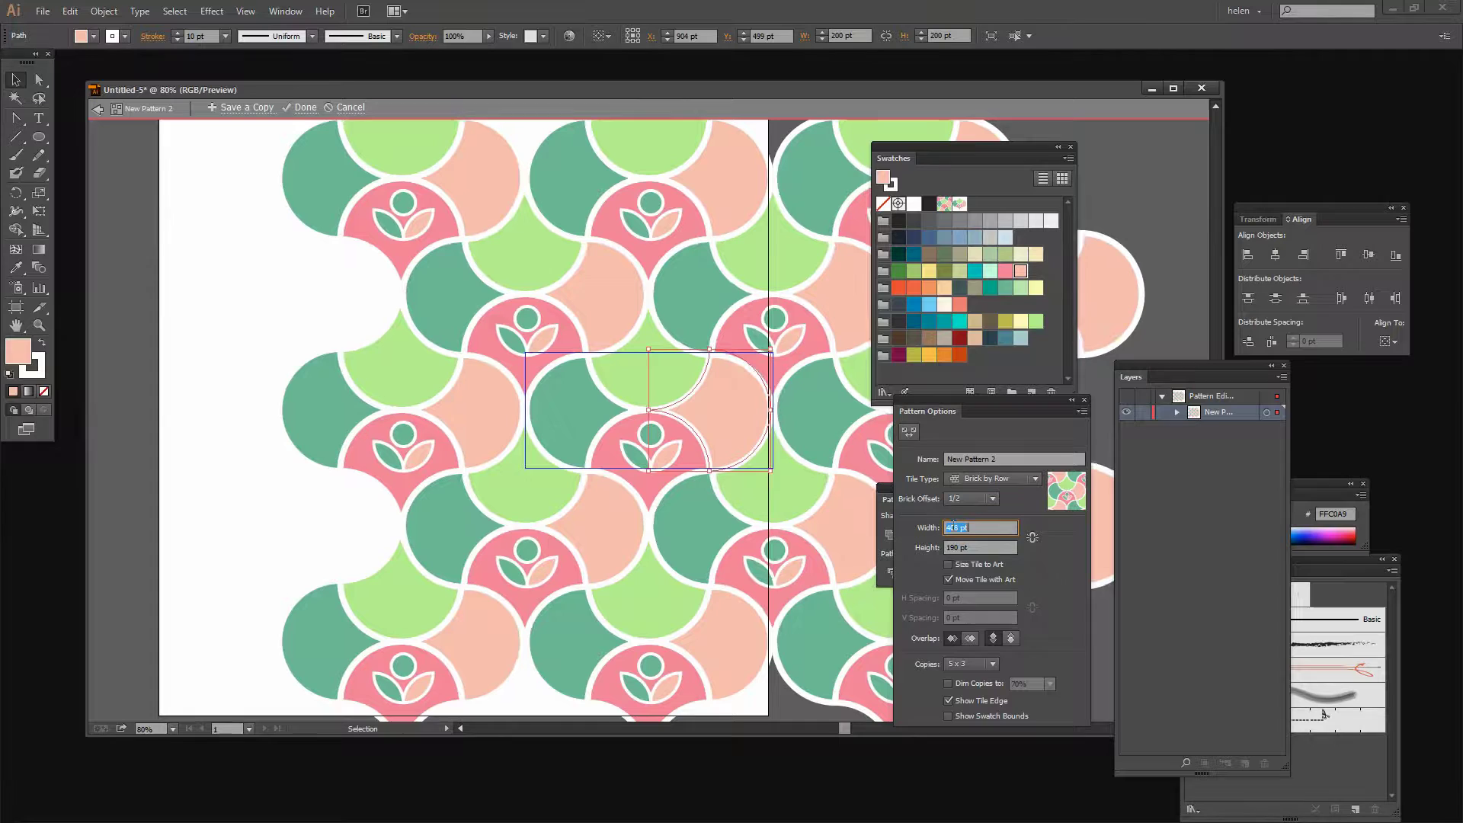
key("Return")
key("Down")
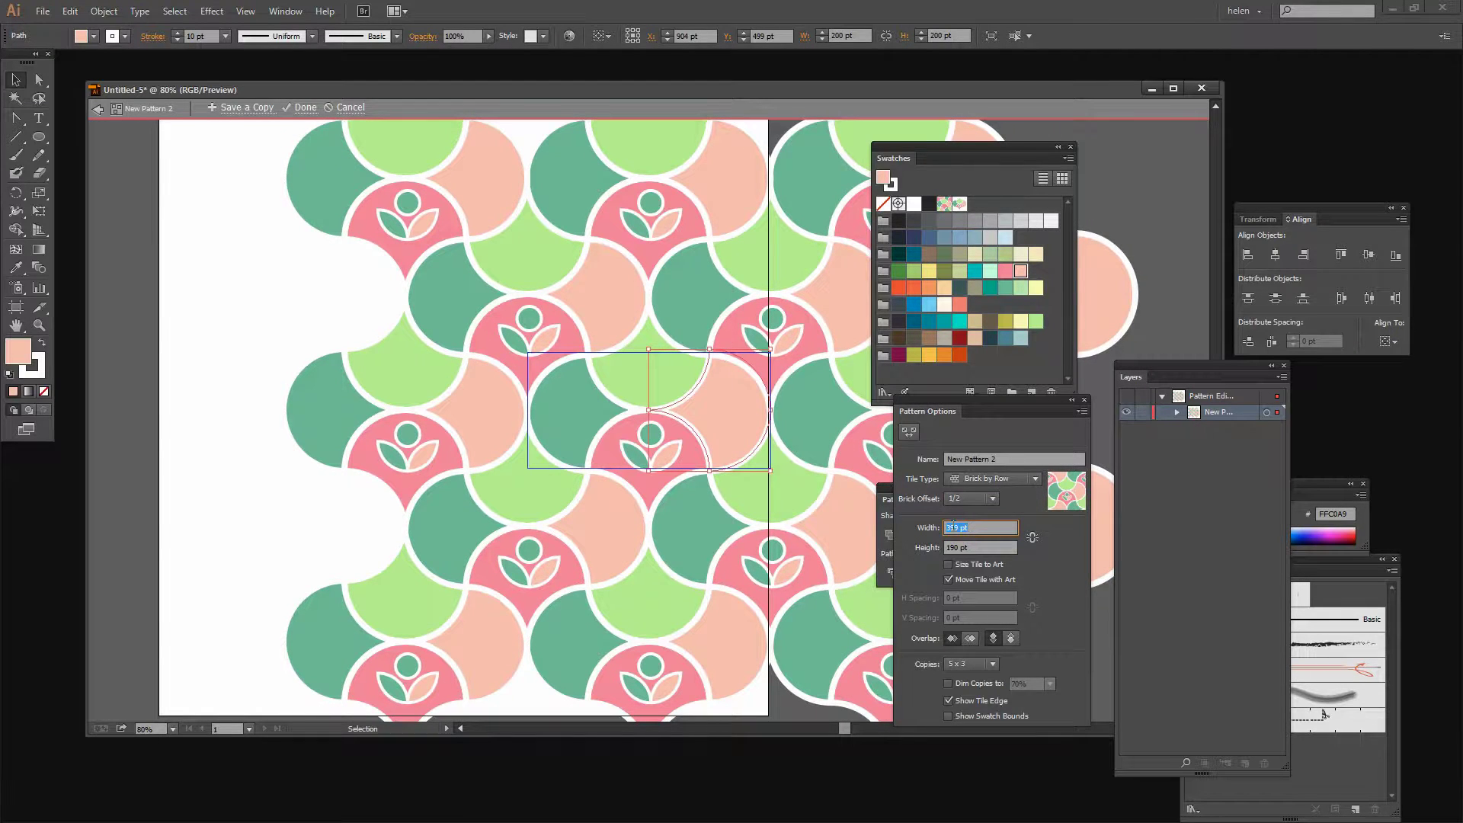
key("Down")
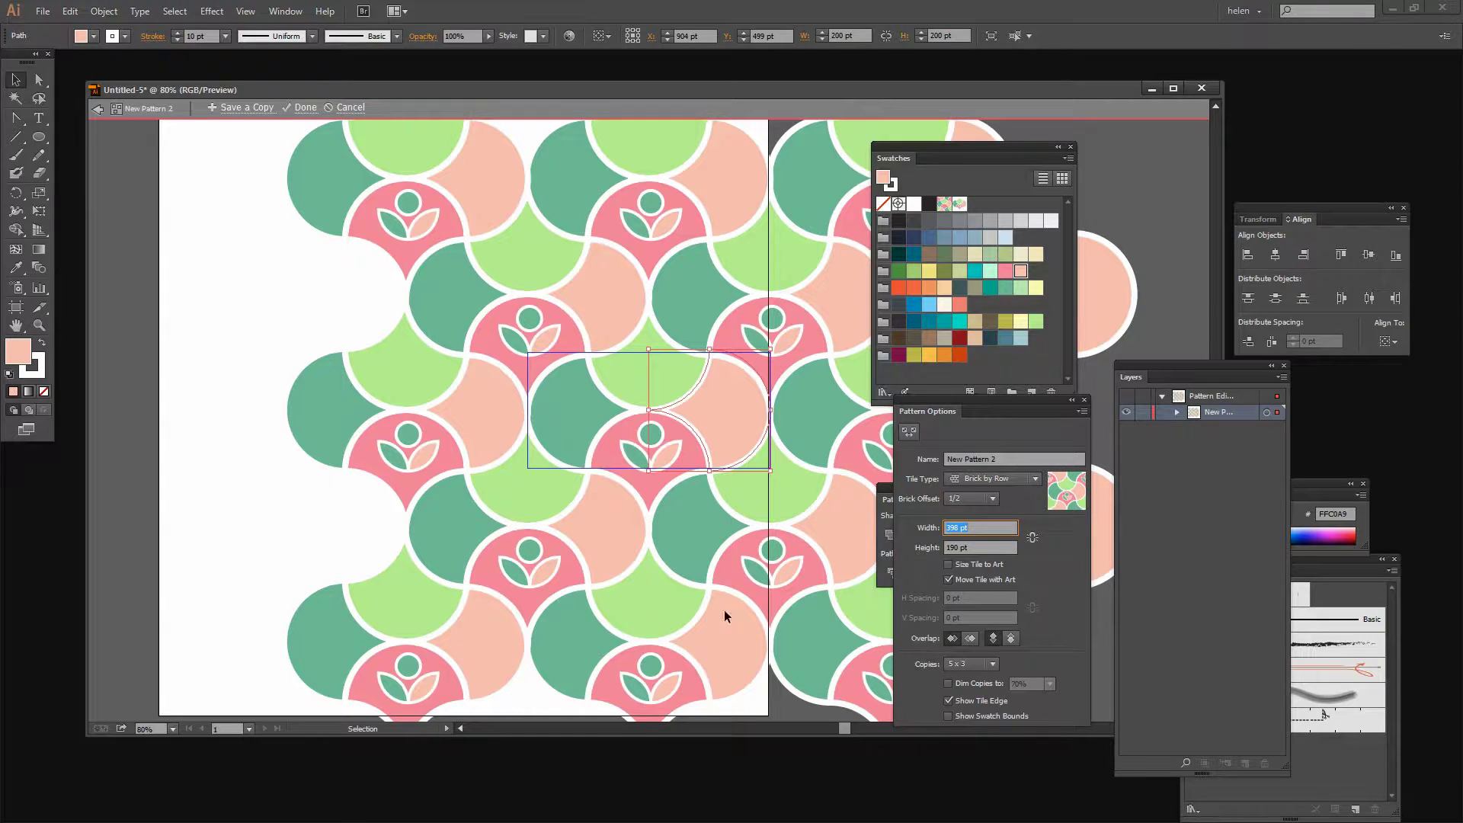
left_click(992, 665)
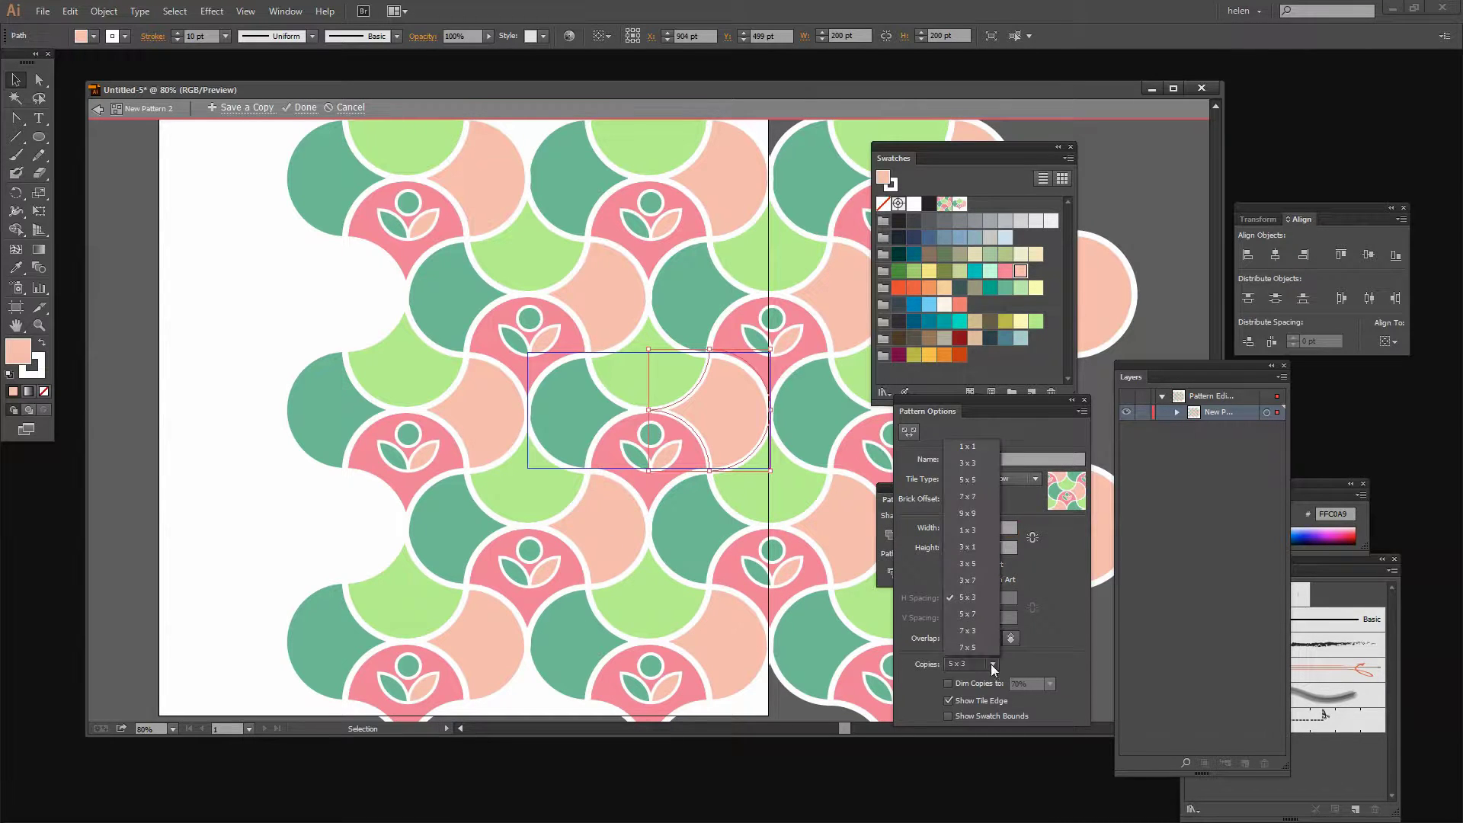
left_click(977, 647)
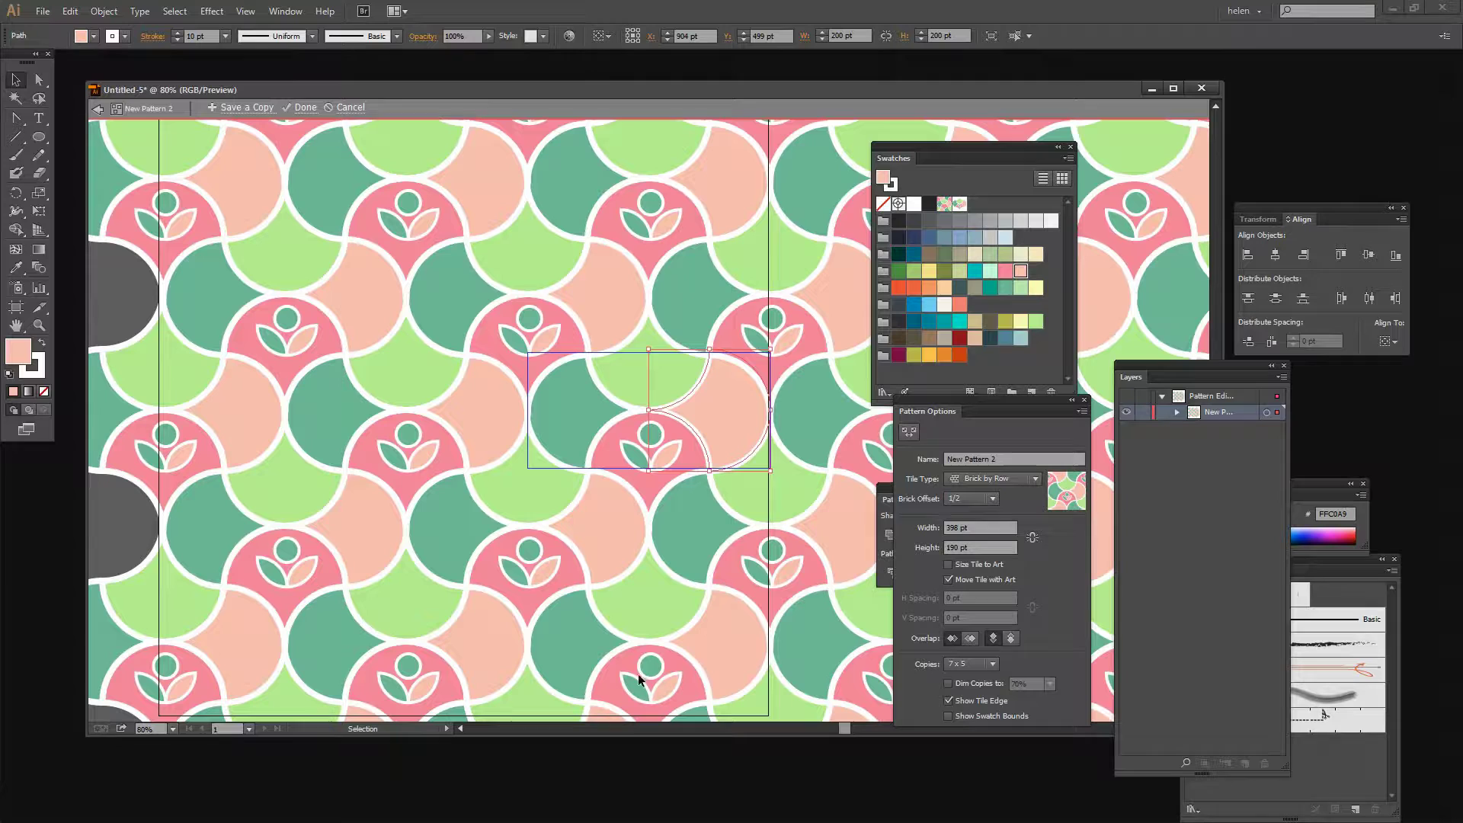
Finish the pattern, script-draw an artboard-sized rectangle, and fill it with the New Pattern 2 swatch
left_click(302, 108)
left_click_drag(279, 226, 1120, 232)
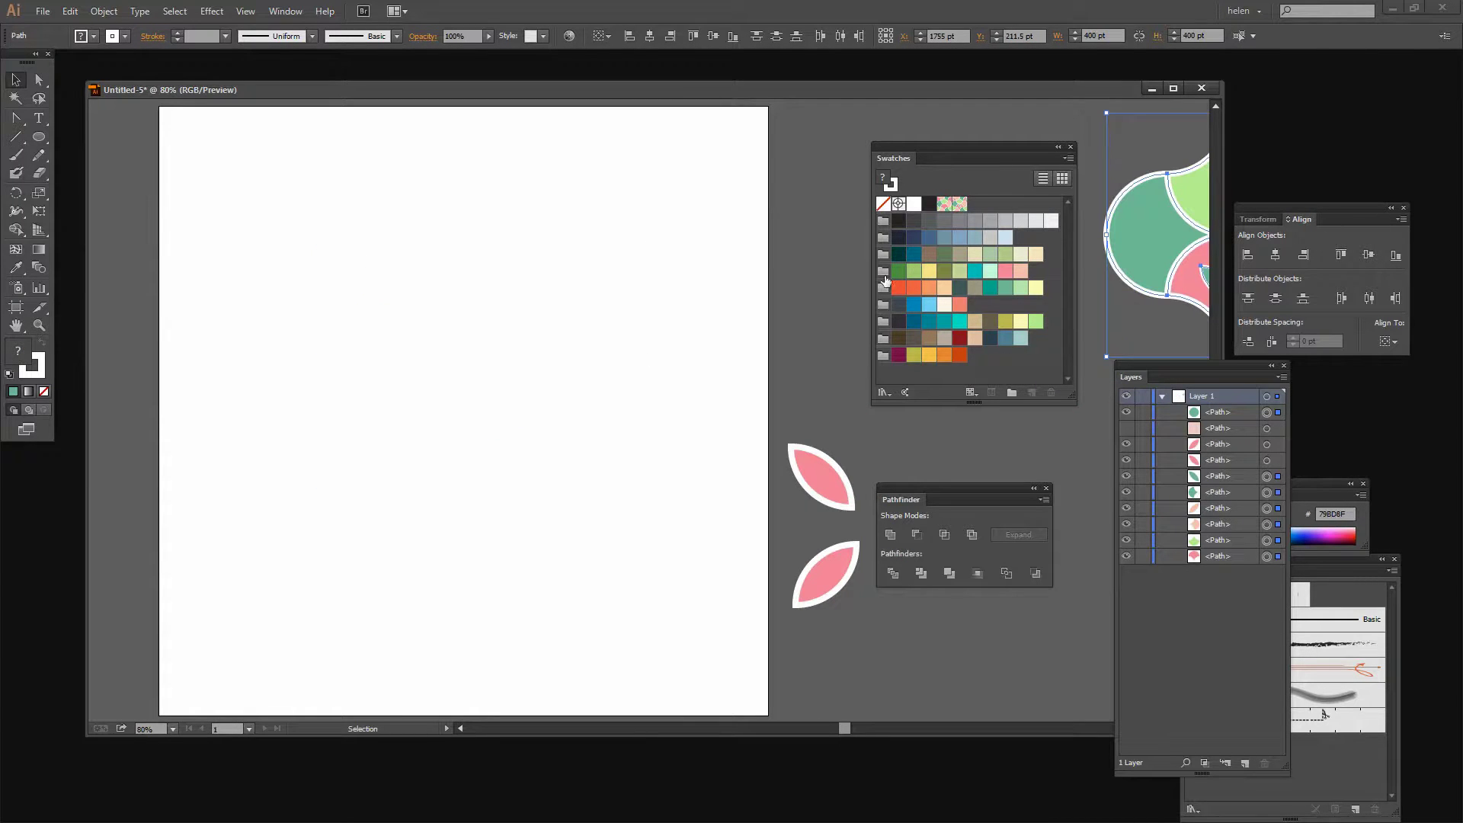
left_click(43, 11)
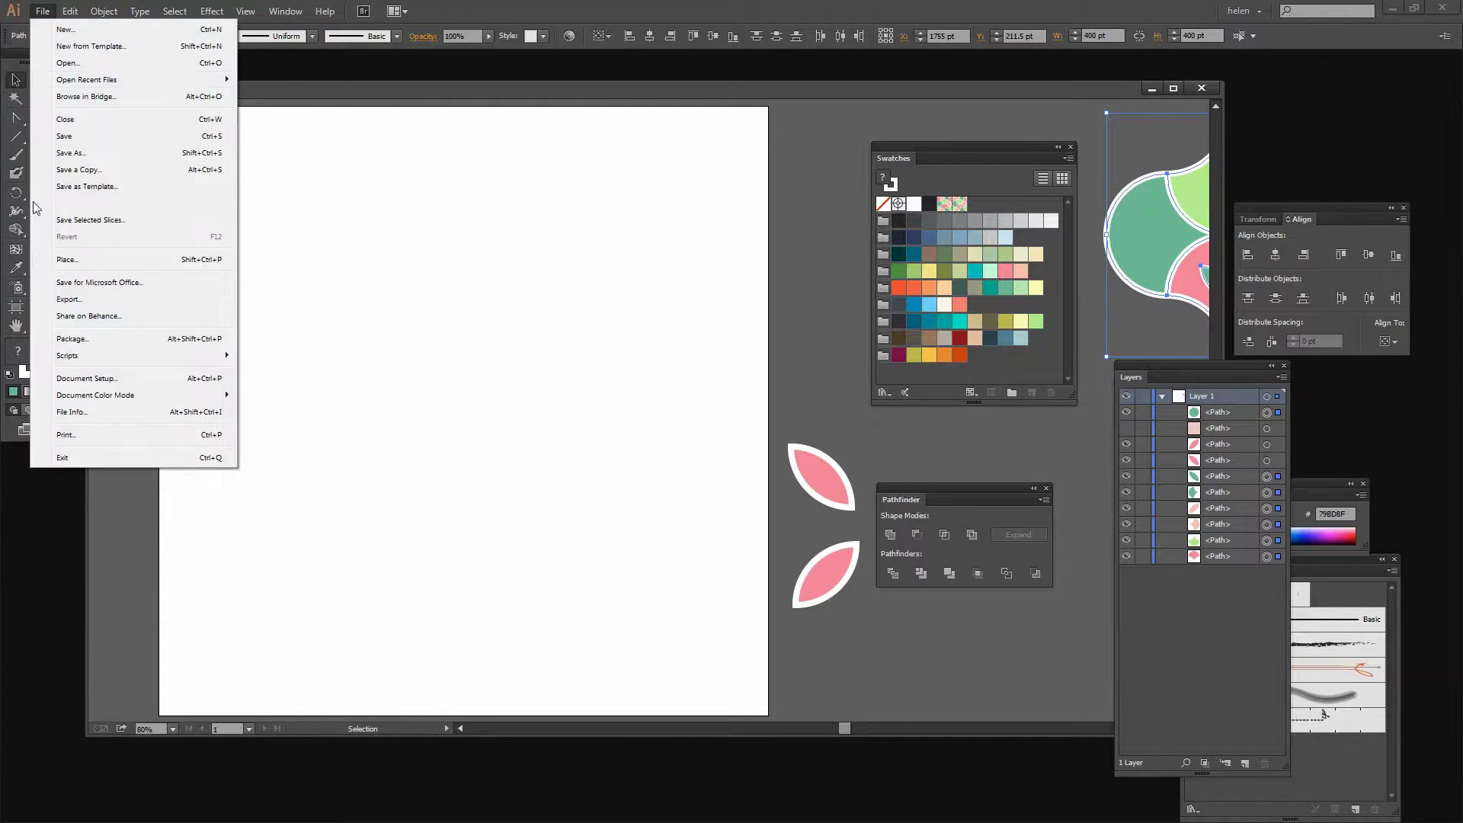
mouse_move(92, 356)
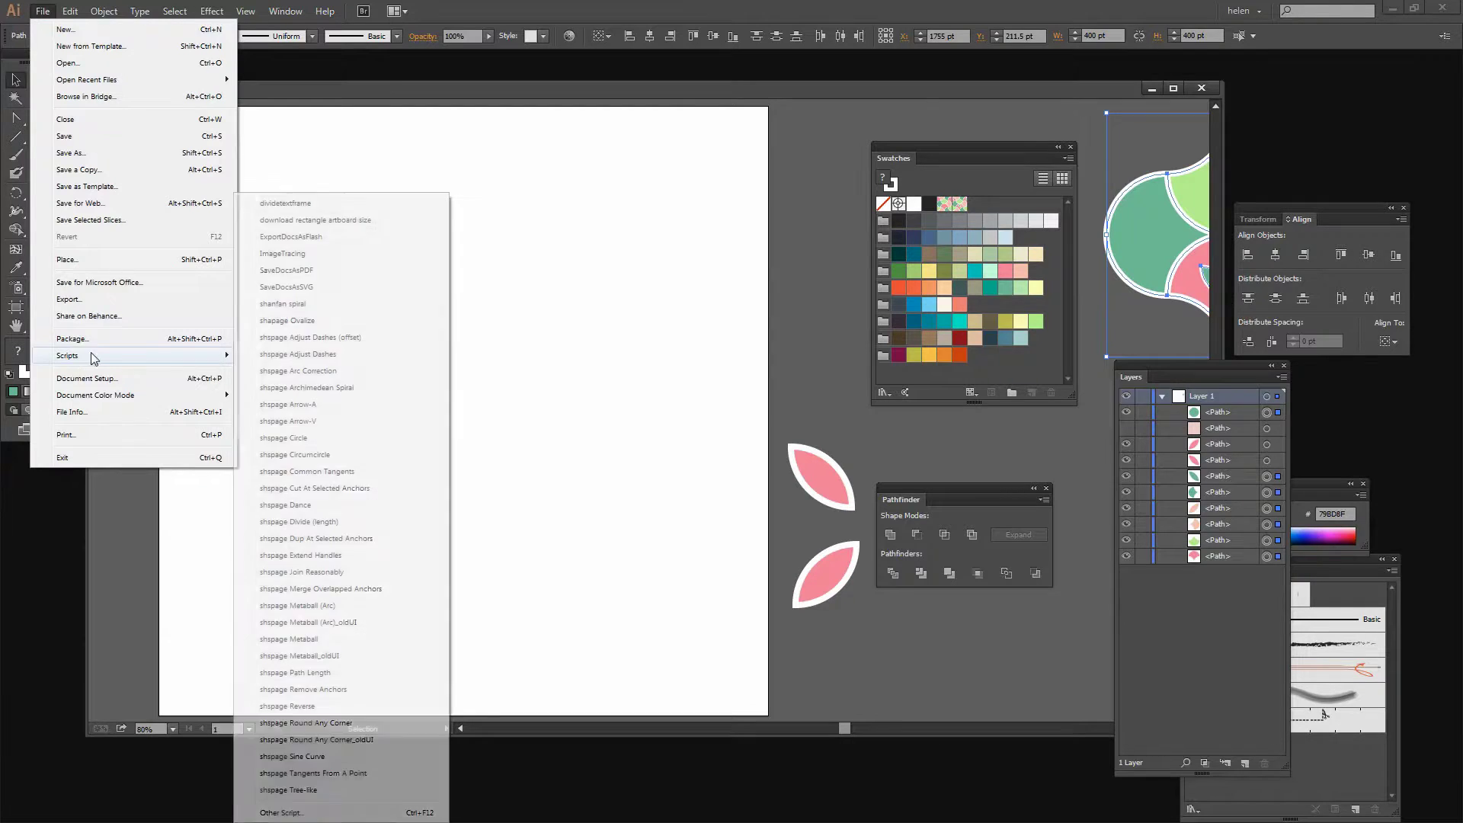
left_click(287, 220)
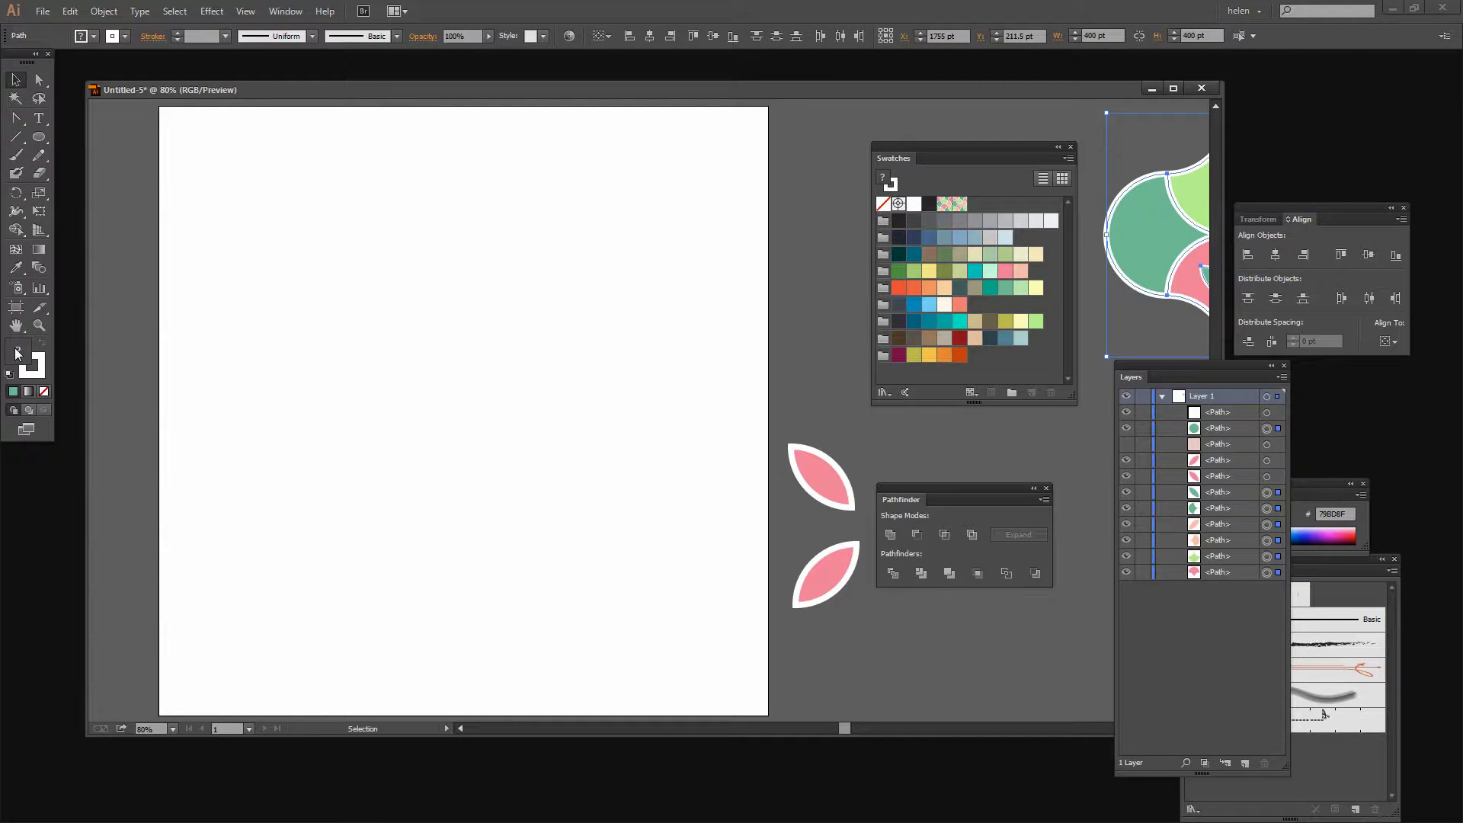
left_click(1267, 413)
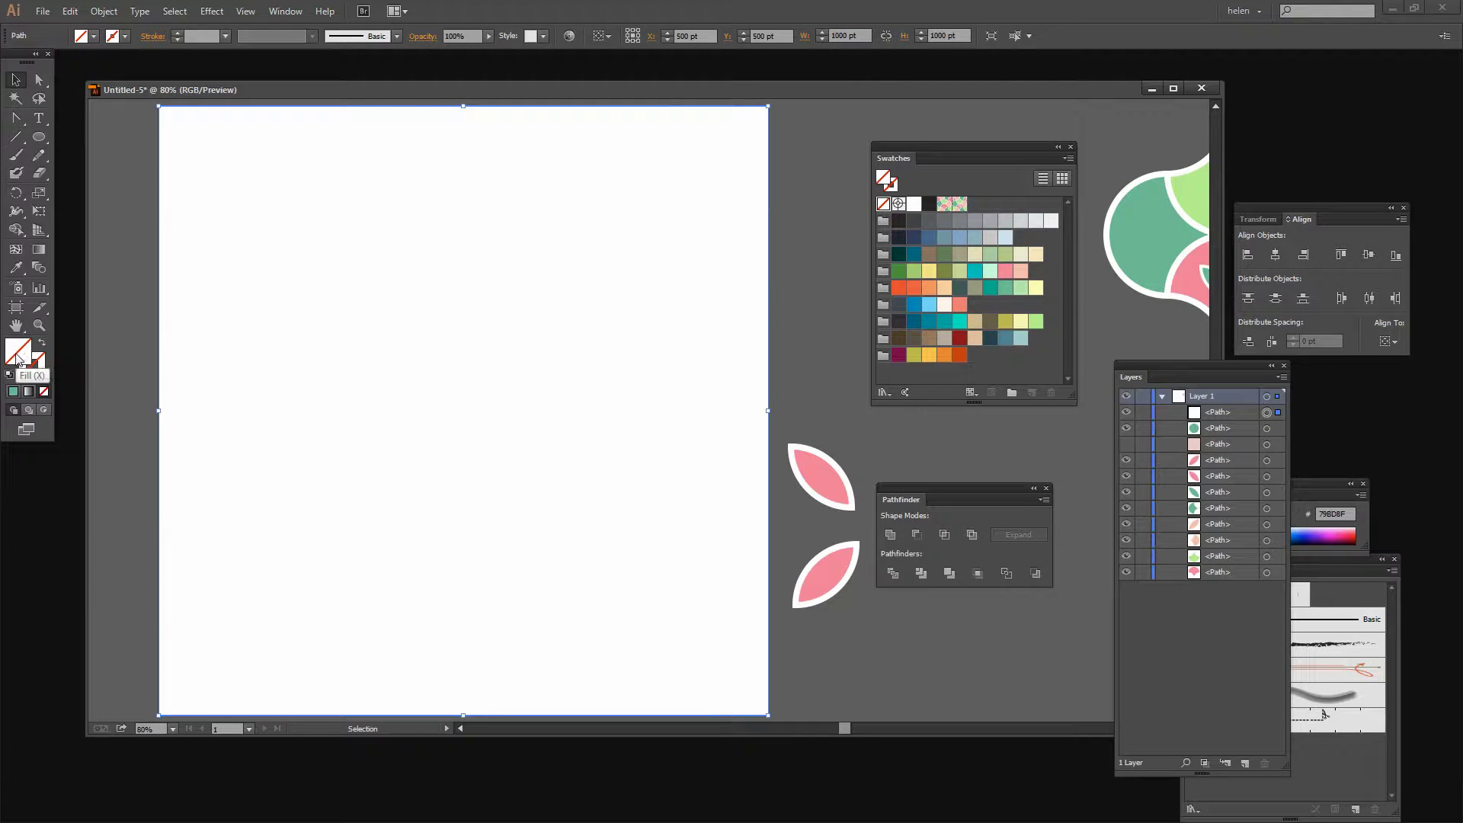
left_click(958, 206)
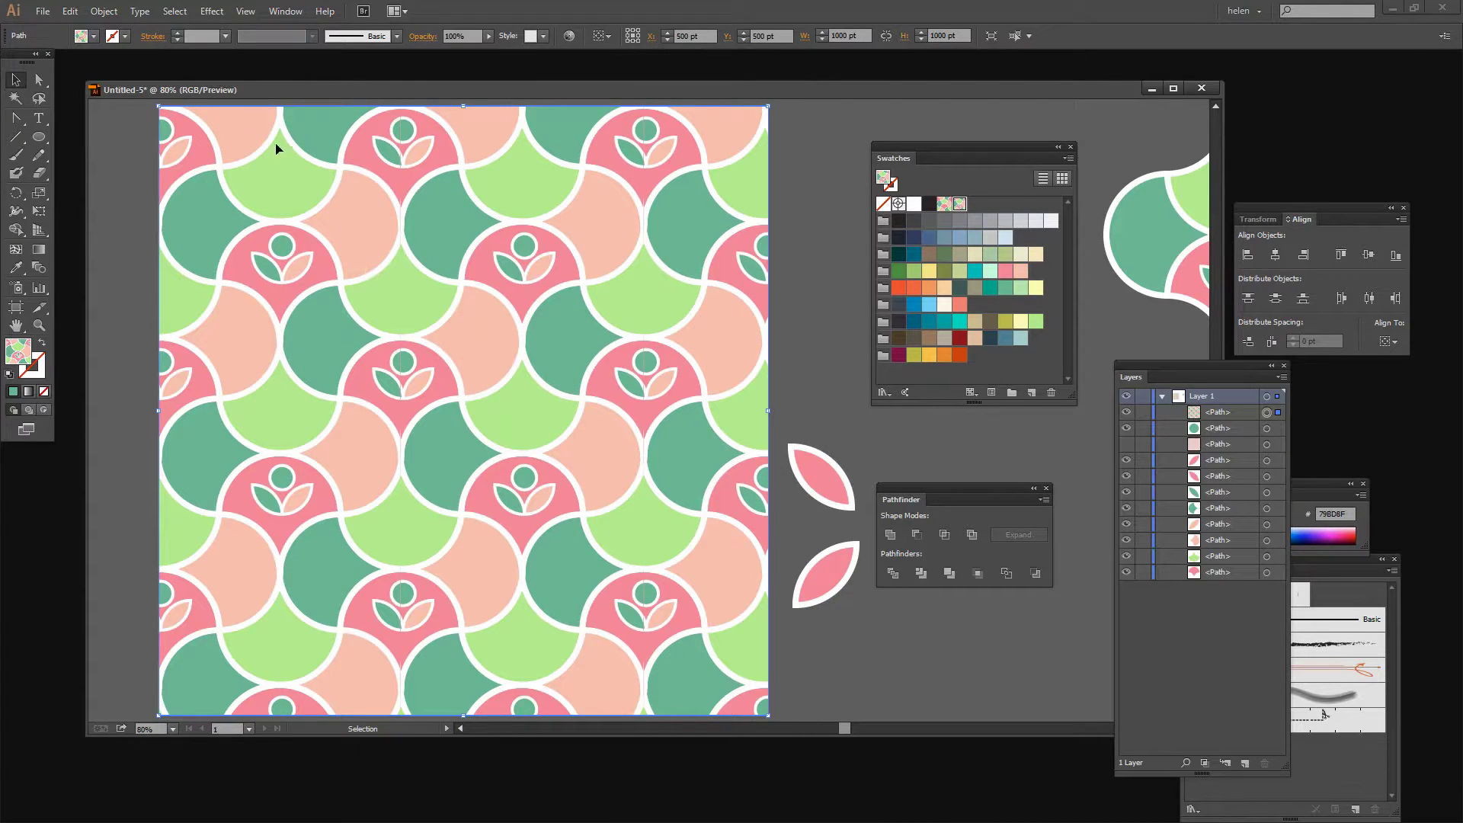
Scale only the New Pattern 2 fill uniformly to 43%, keeping the rectangle full size, then deselect
left_click(104, 11)
mouse_move(124, 28)
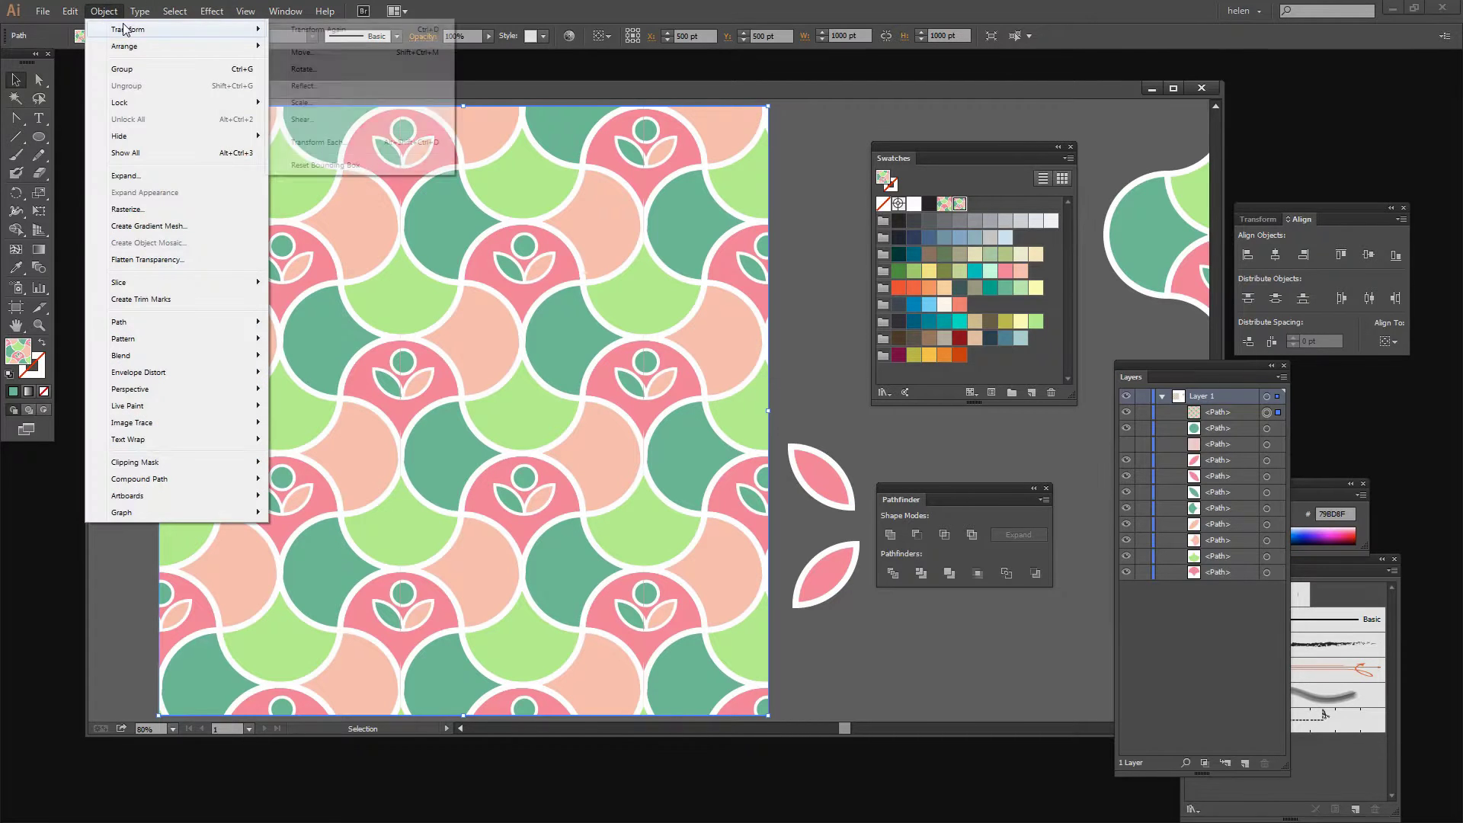
left_click(301, 102)
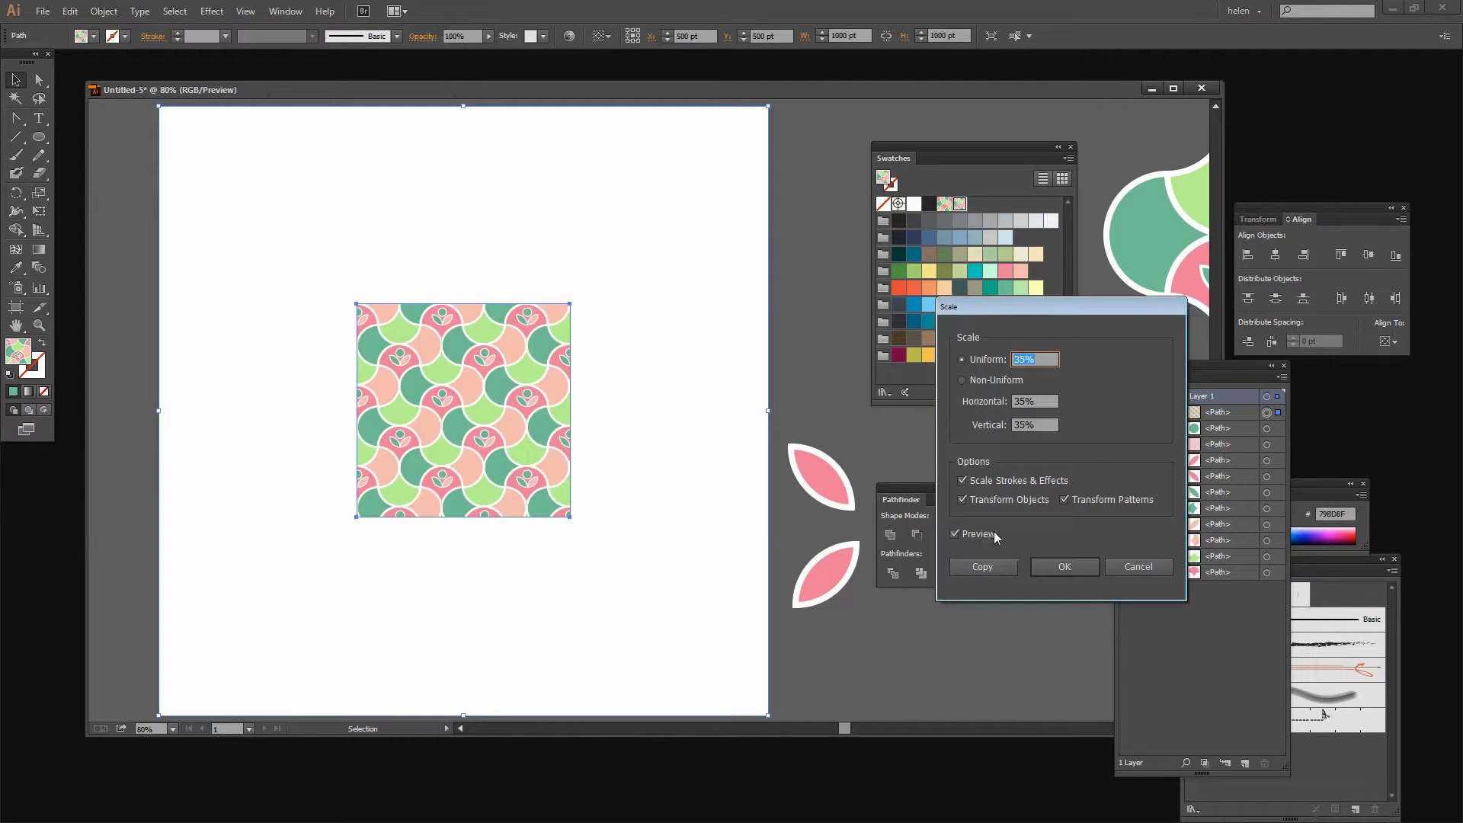
left_click(963, 501)
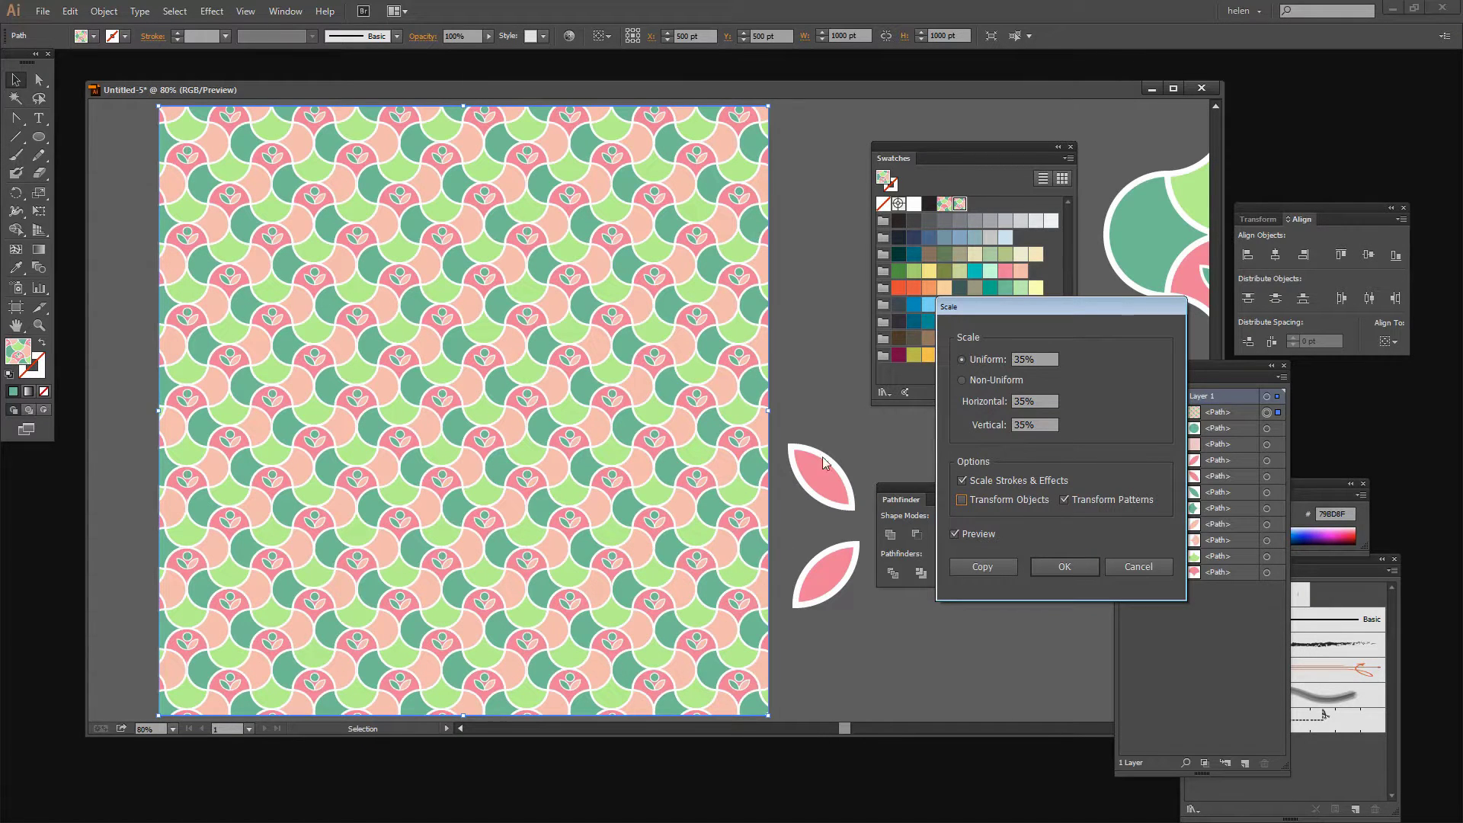
left_click(1019, 361)
key("Up")
key("Up")
key("Up")
key("Up")
key("Up")
key("Up")
key("Up")
key("Up")
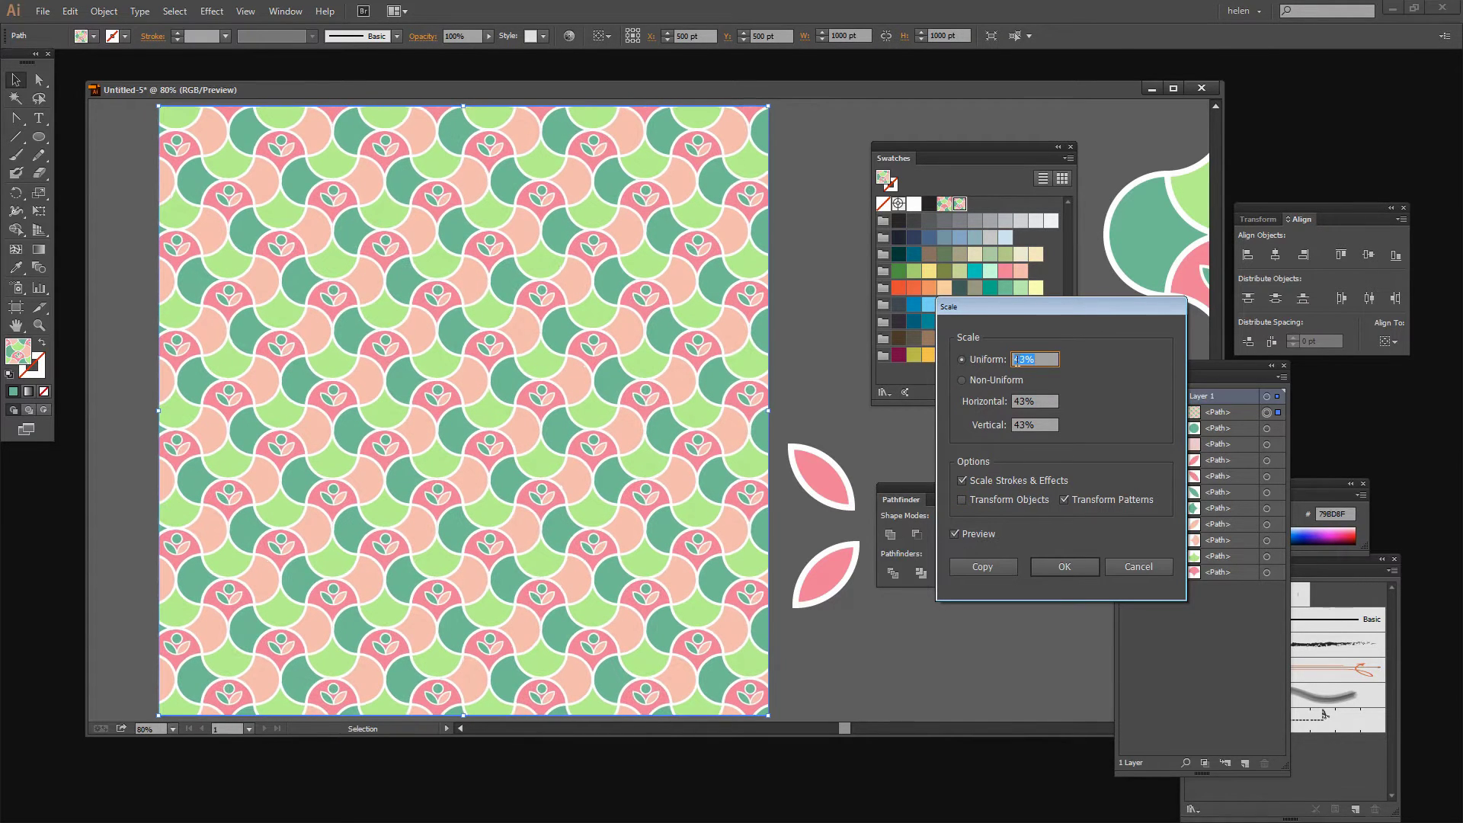
left_click(1067, 567)
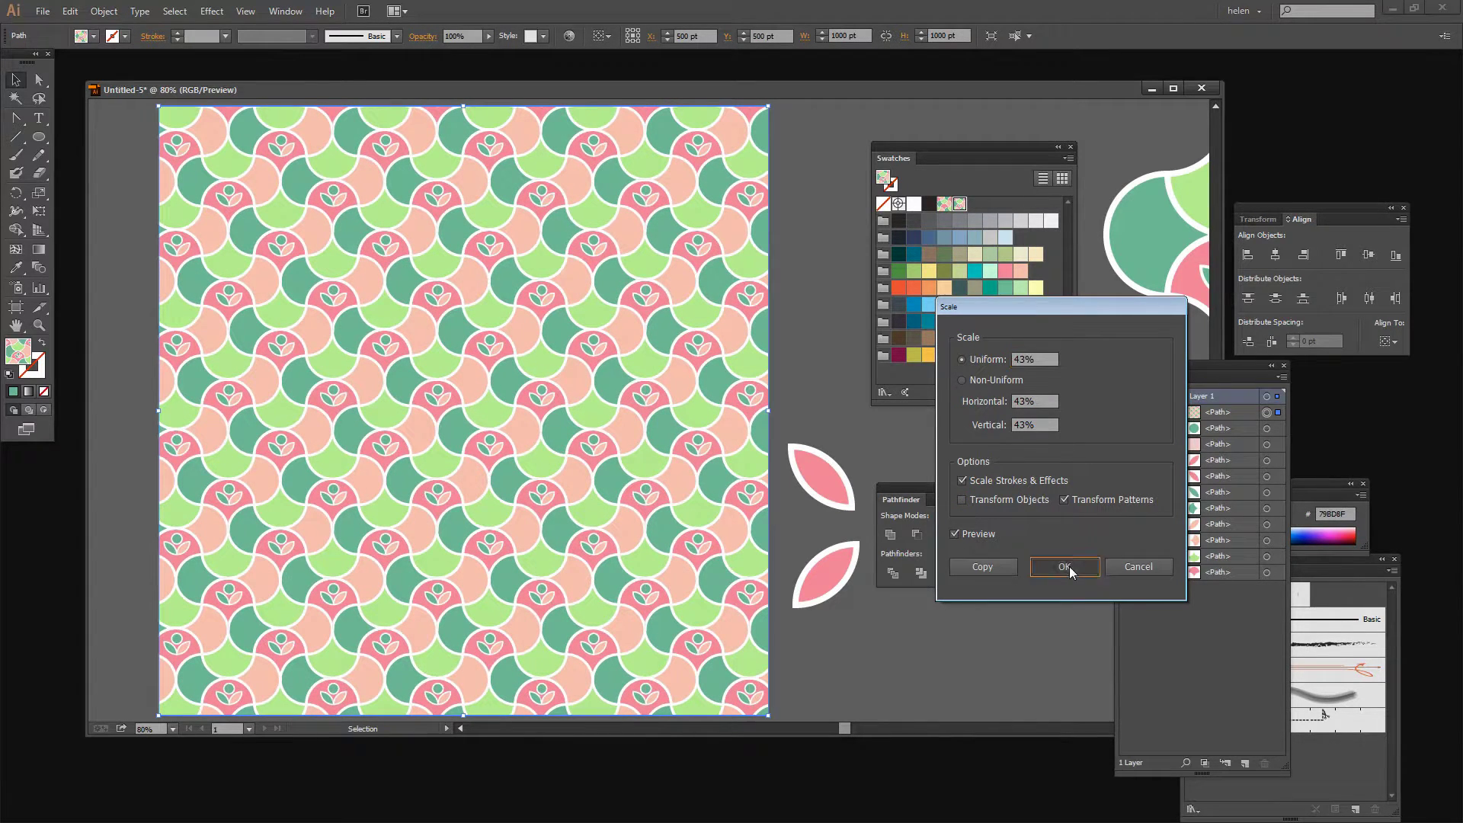
left_click(821, 653)
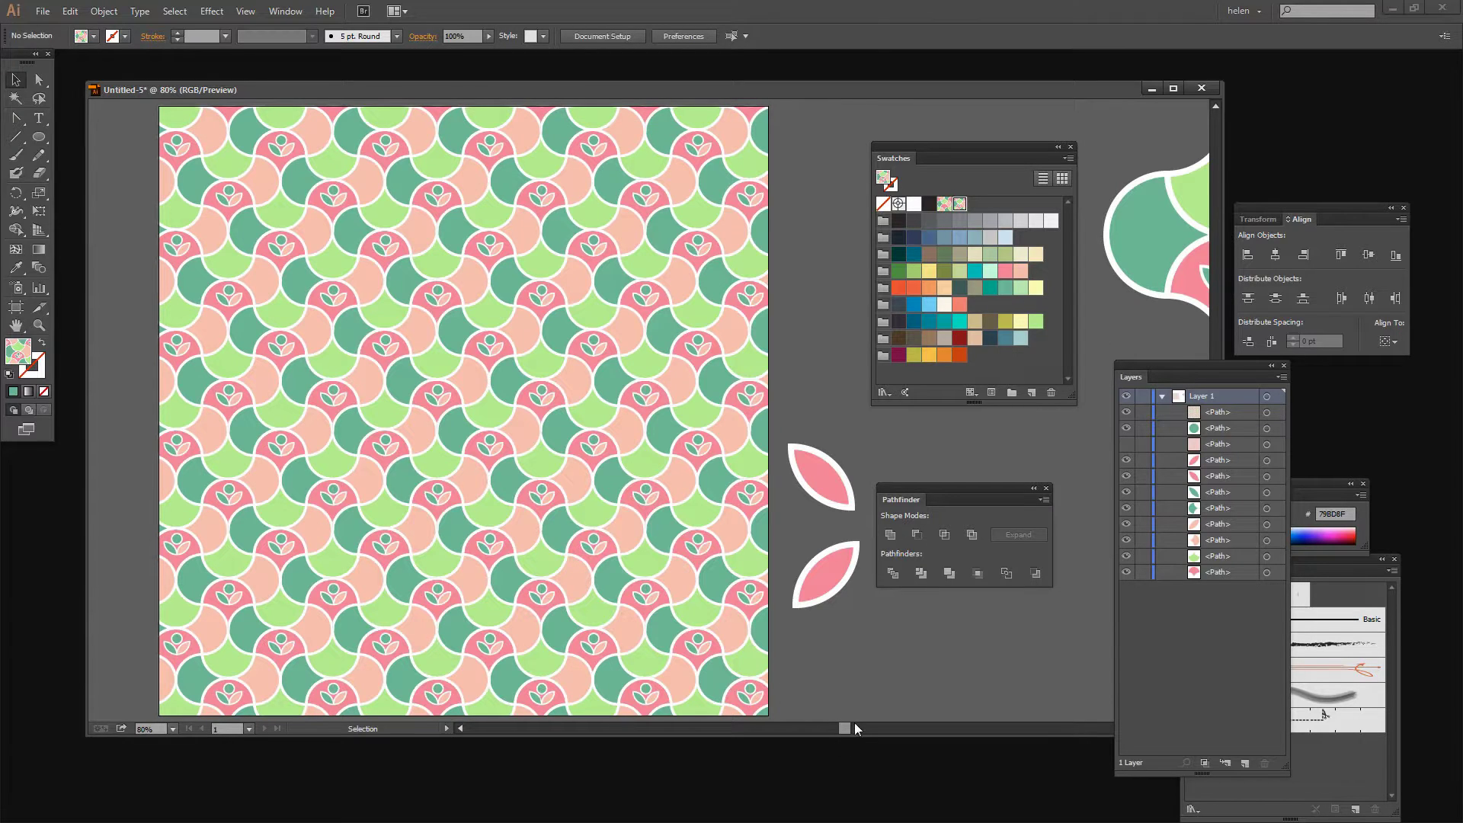